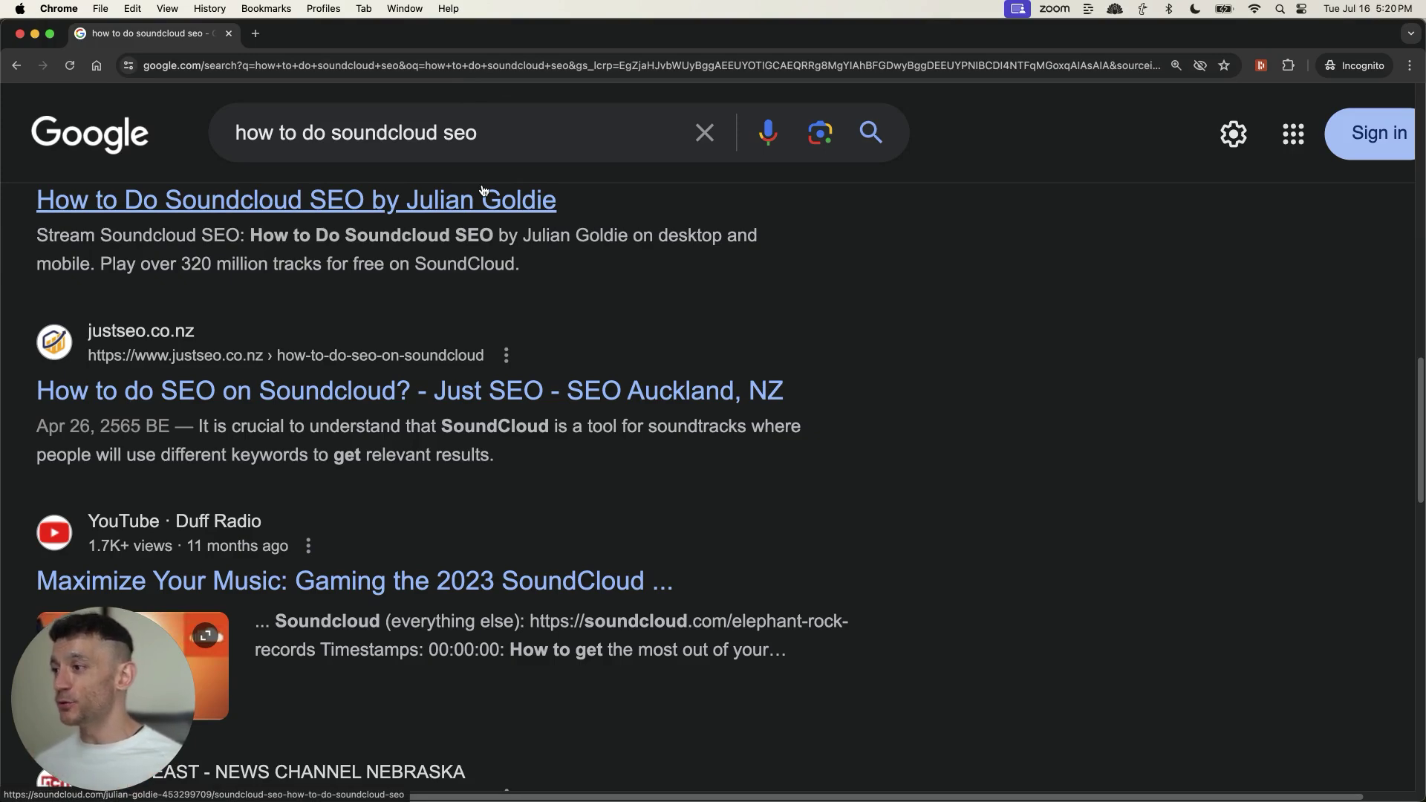
pyautogui.scroll(2, 482, 192)
pyautogui.scroll(2, 286, 198)
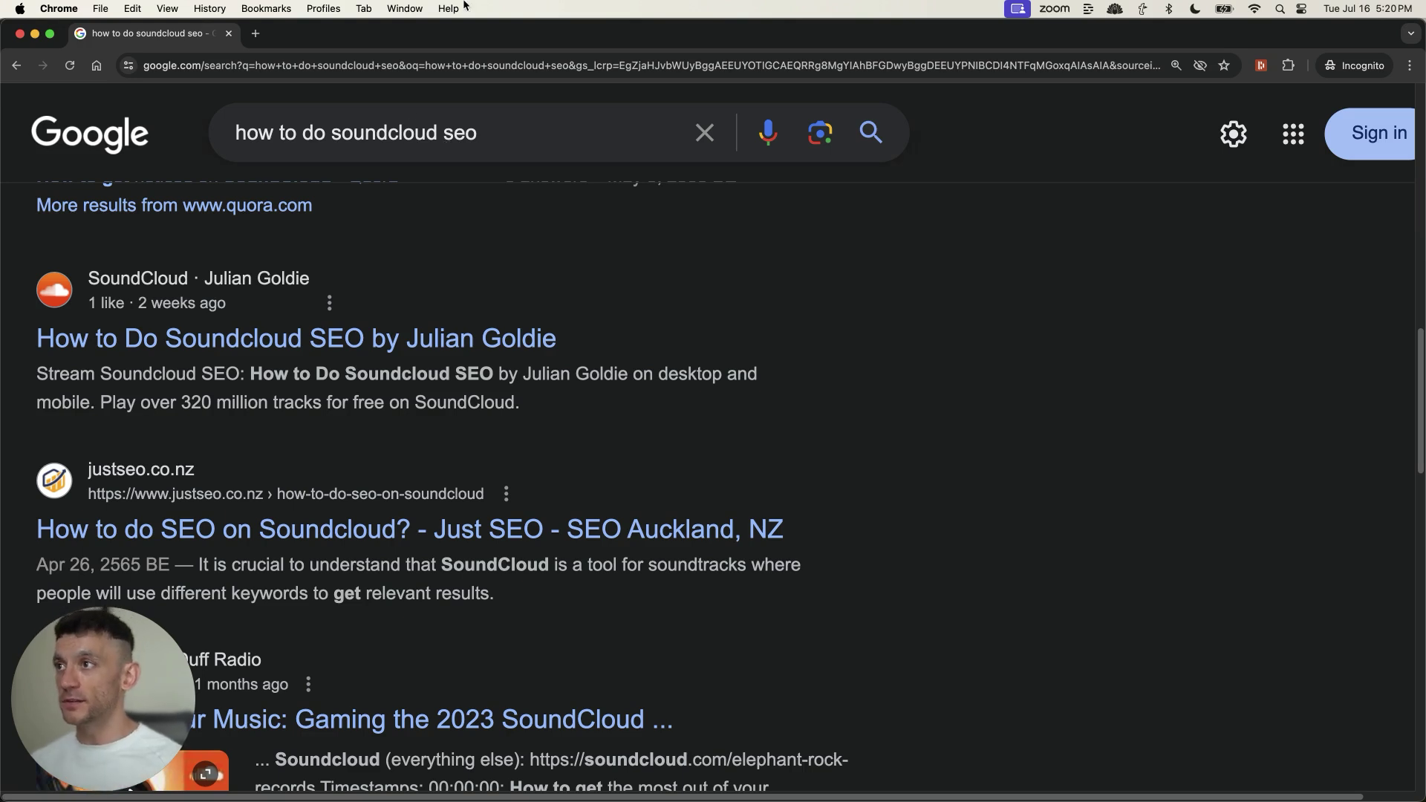
# From the Google search, reach the Julian Goldie SoundCloud track page in a new tab.
pyautogui.click(545, 127)
pyautogui.click(474, 133)
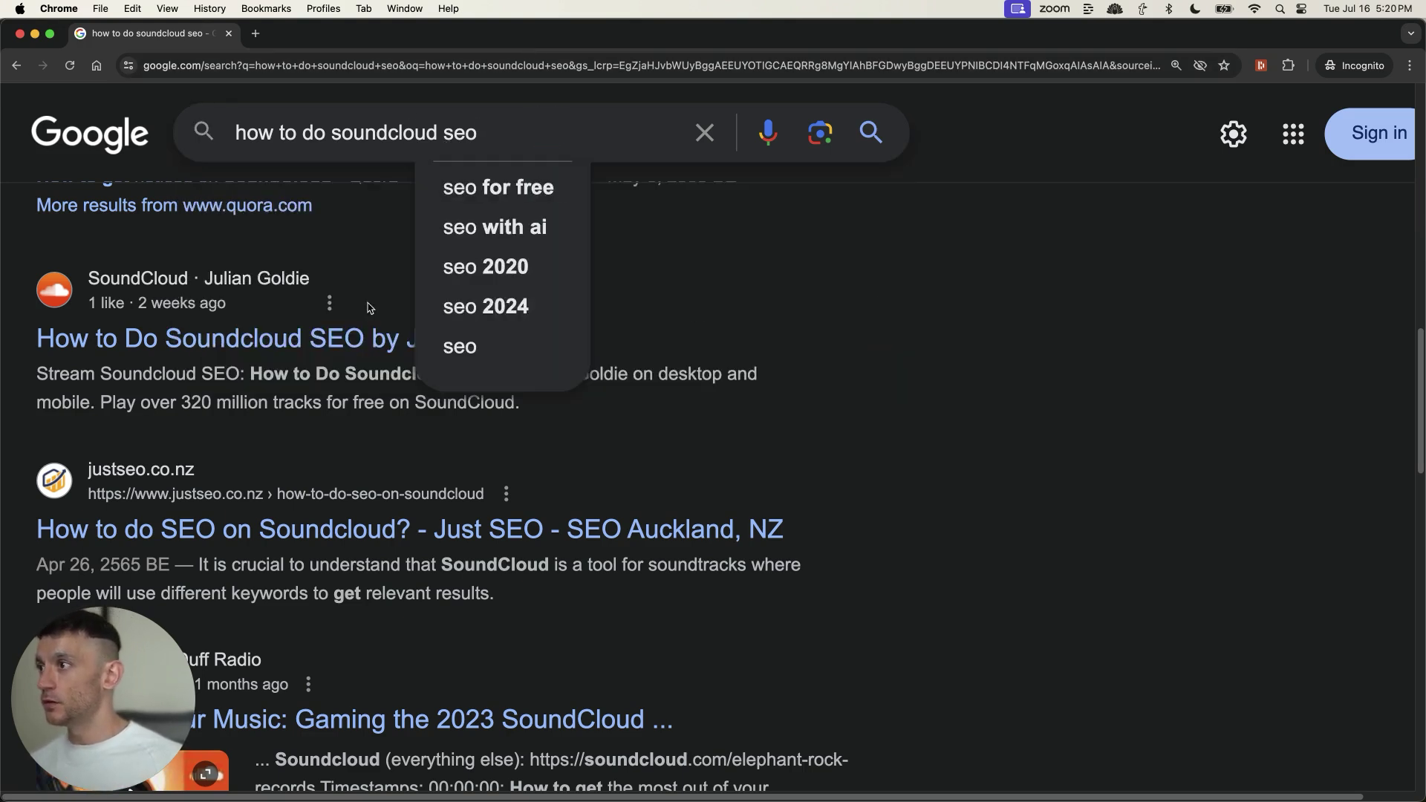
pyautogui.click(895, 450)
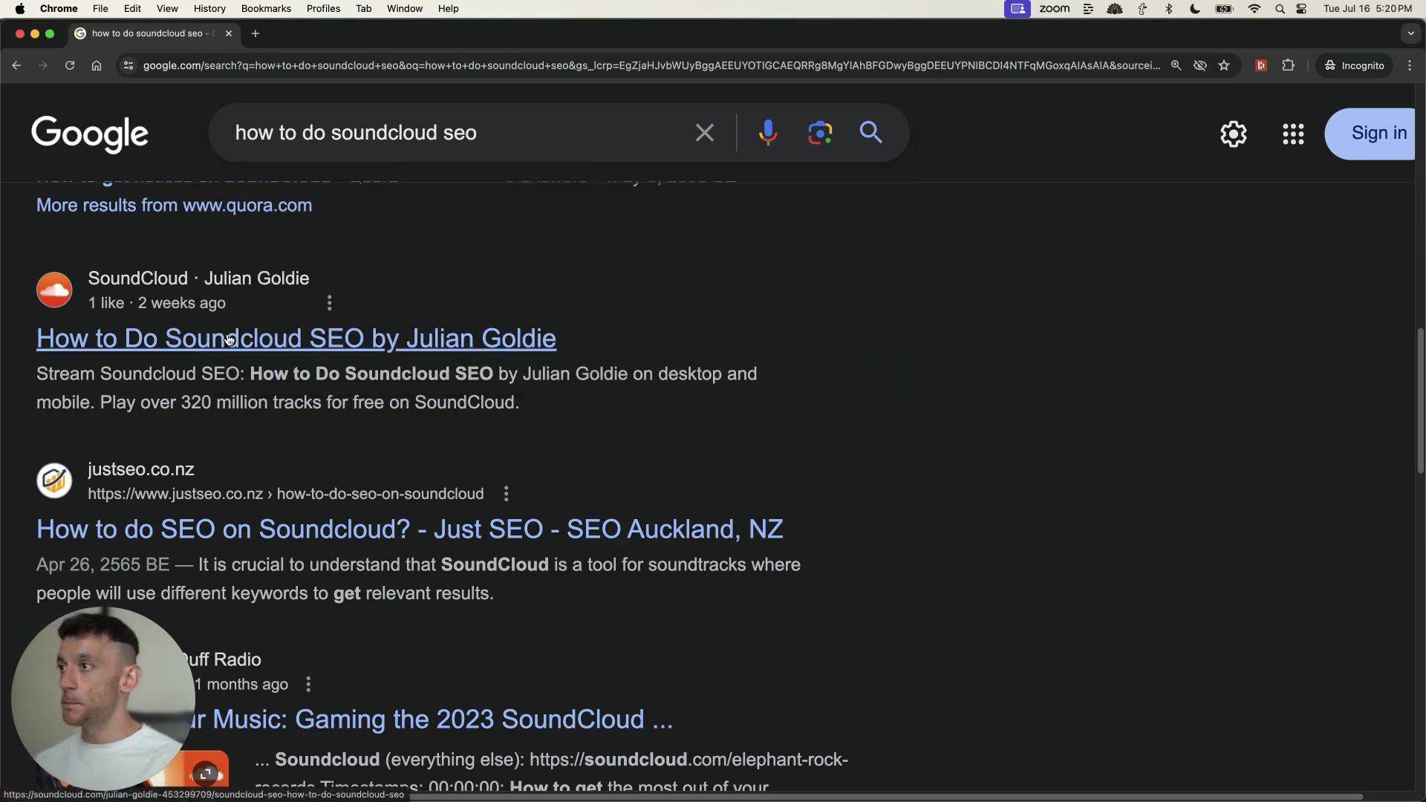
pyautogui.keyDown('super'); pyautogui.click(335, 340); pyautogui.keyUp('super')
pyautogui.click(312, 33)
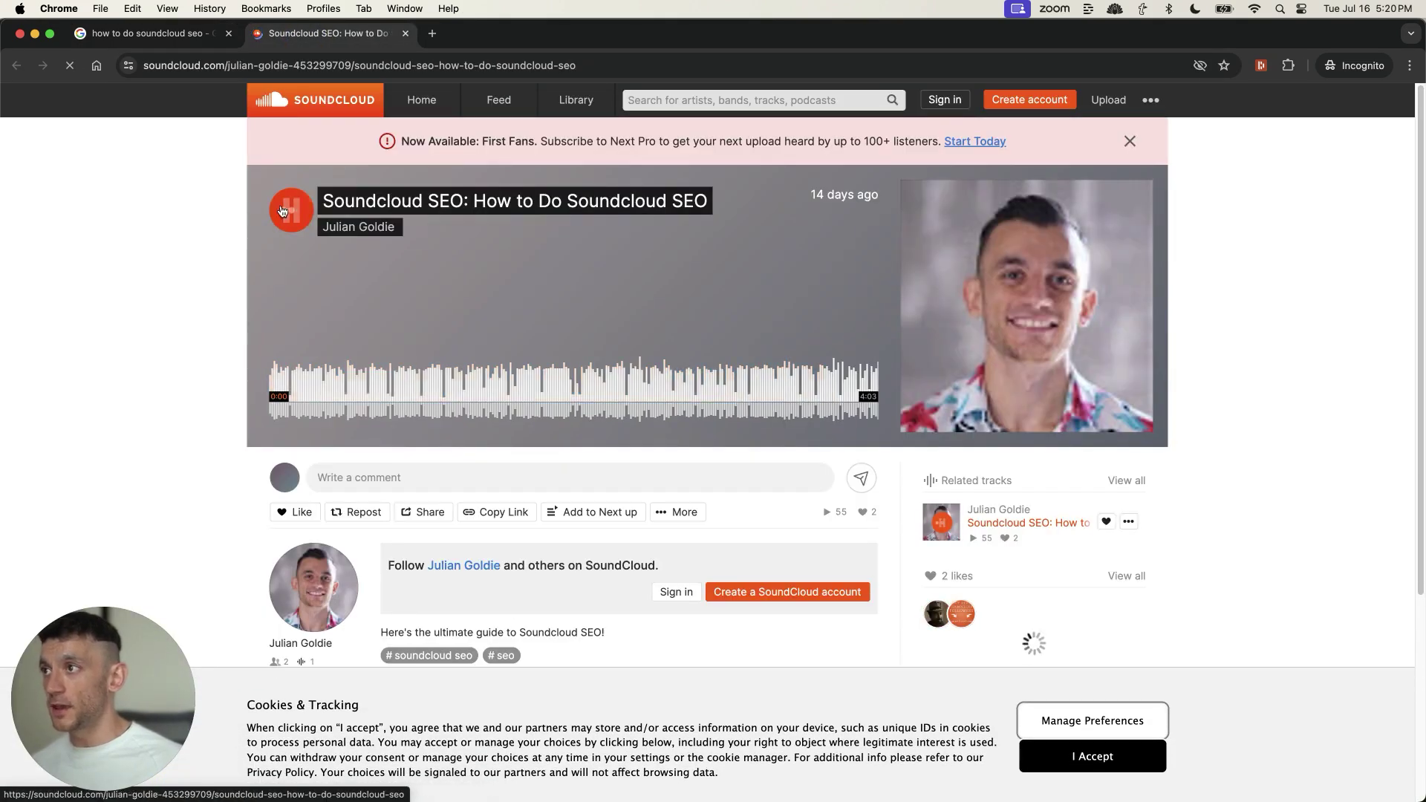
# Play and pause the Soundcloud SEO track, close the Next up queue and the track page.
pyautogui.click(285, 210)
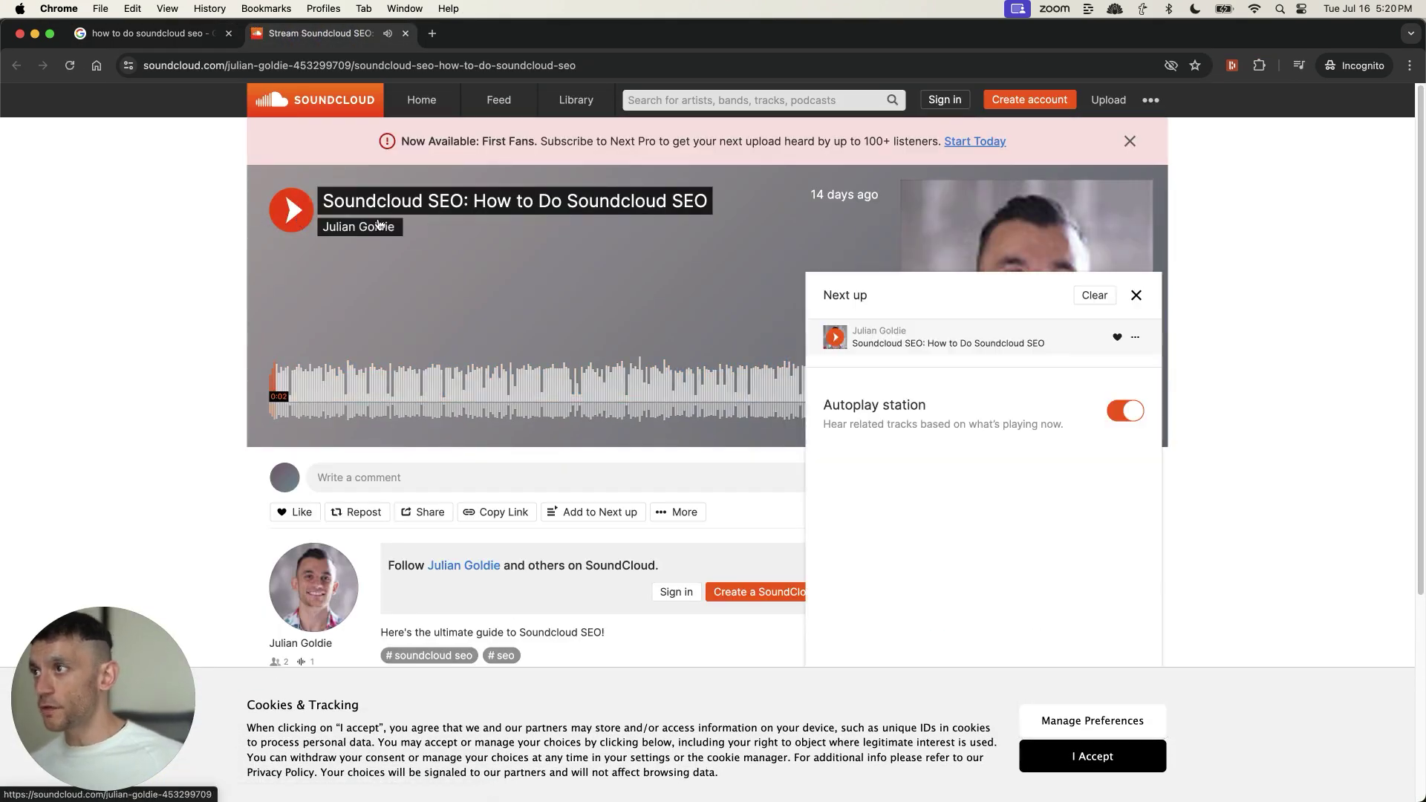
pyautogui.click(288, 227)
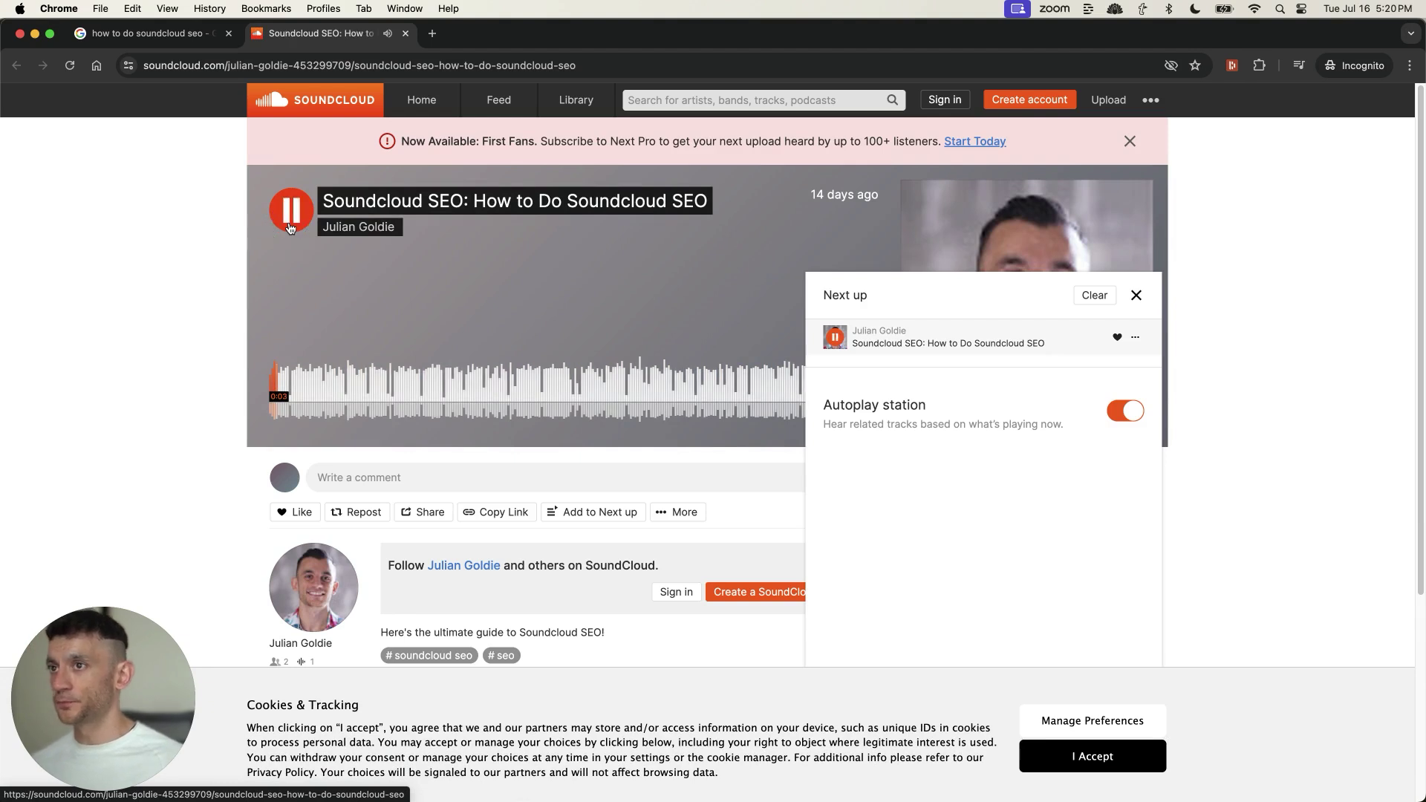
pyautogui.click(290, 227)
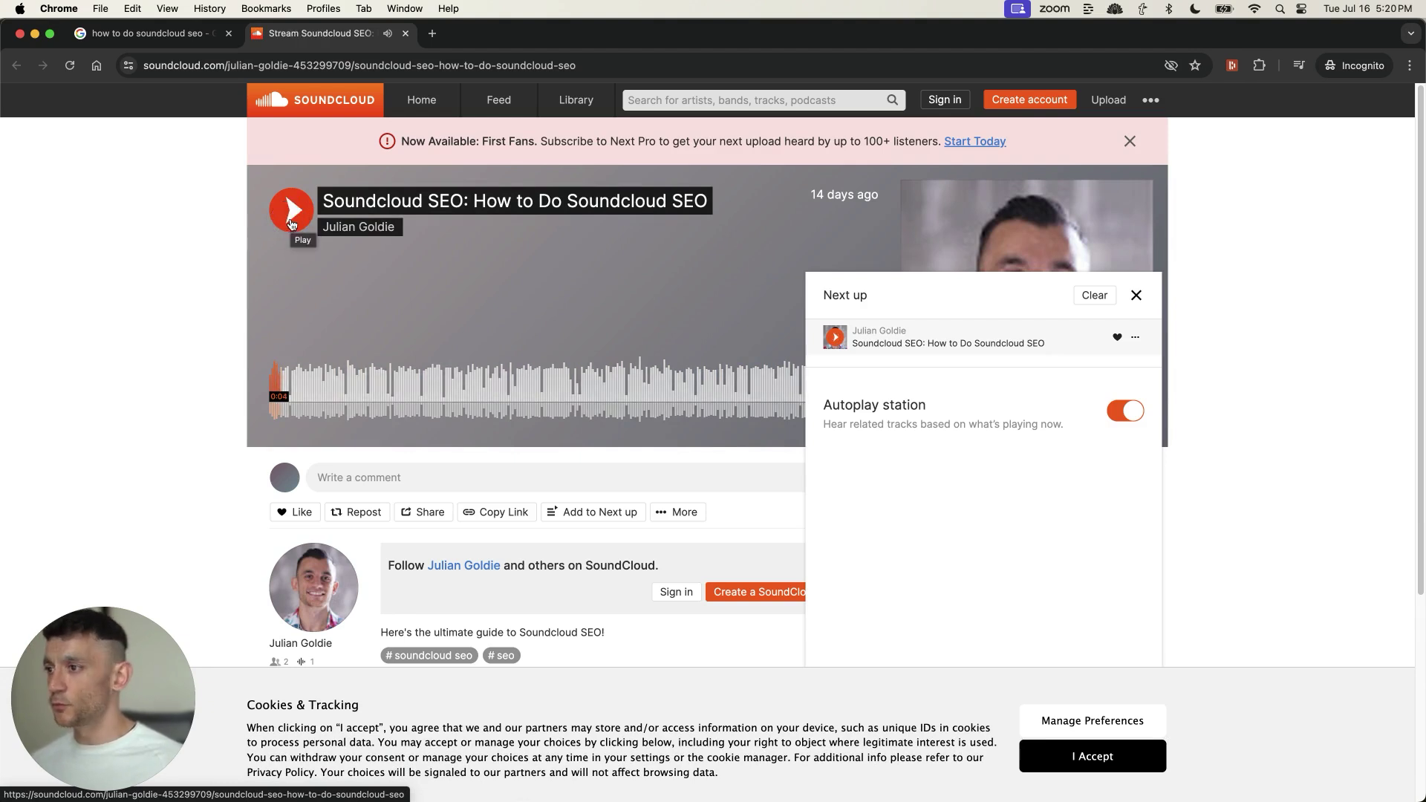
pyautogui.scroll(-3, 245, 190)
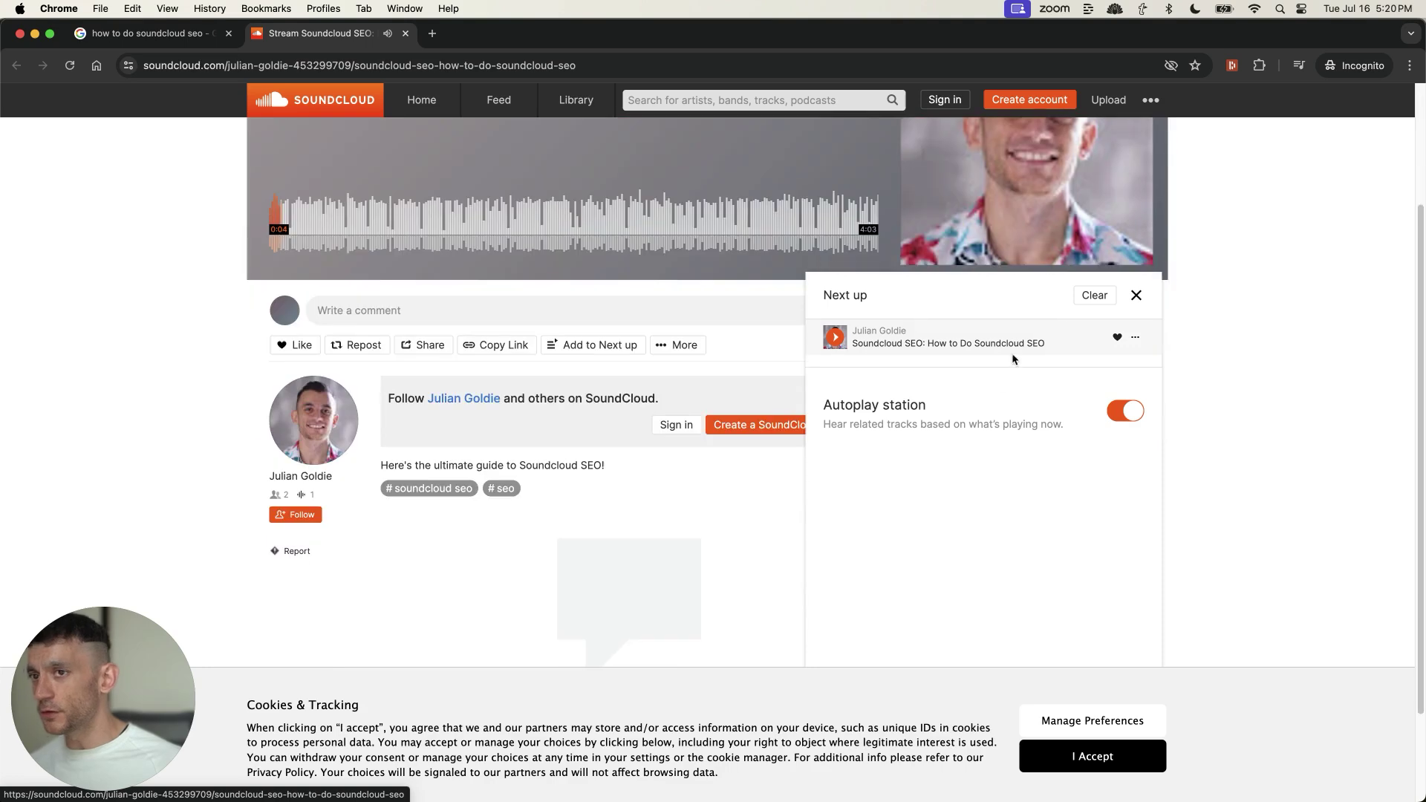
pyautogui.click(1135, 296)
pyautogui.scroll(2, 285, 117)
pyautogui.press('super+w')
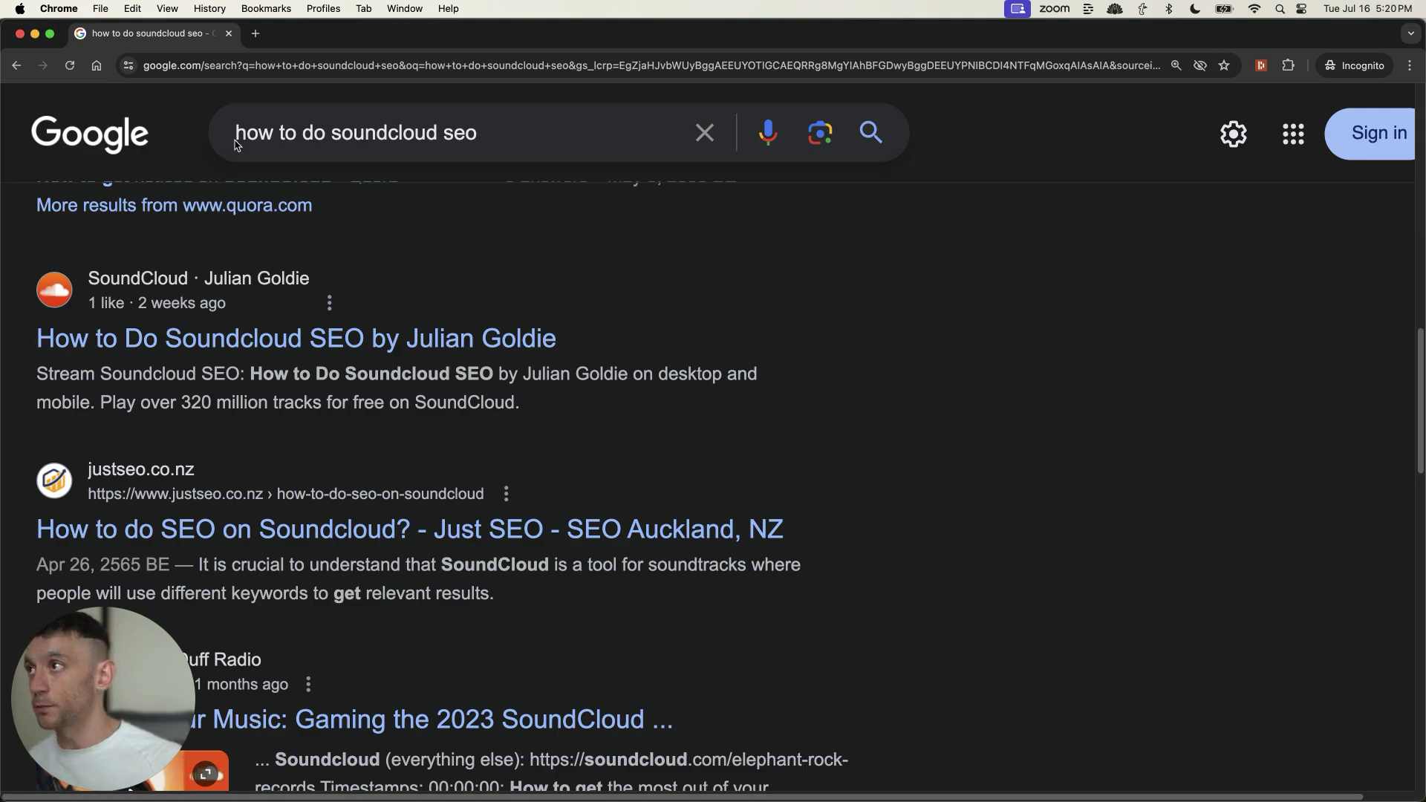
pyautogui.scroll(6, 662, 487)
pyautogui.scroll(-2, 686, 457)
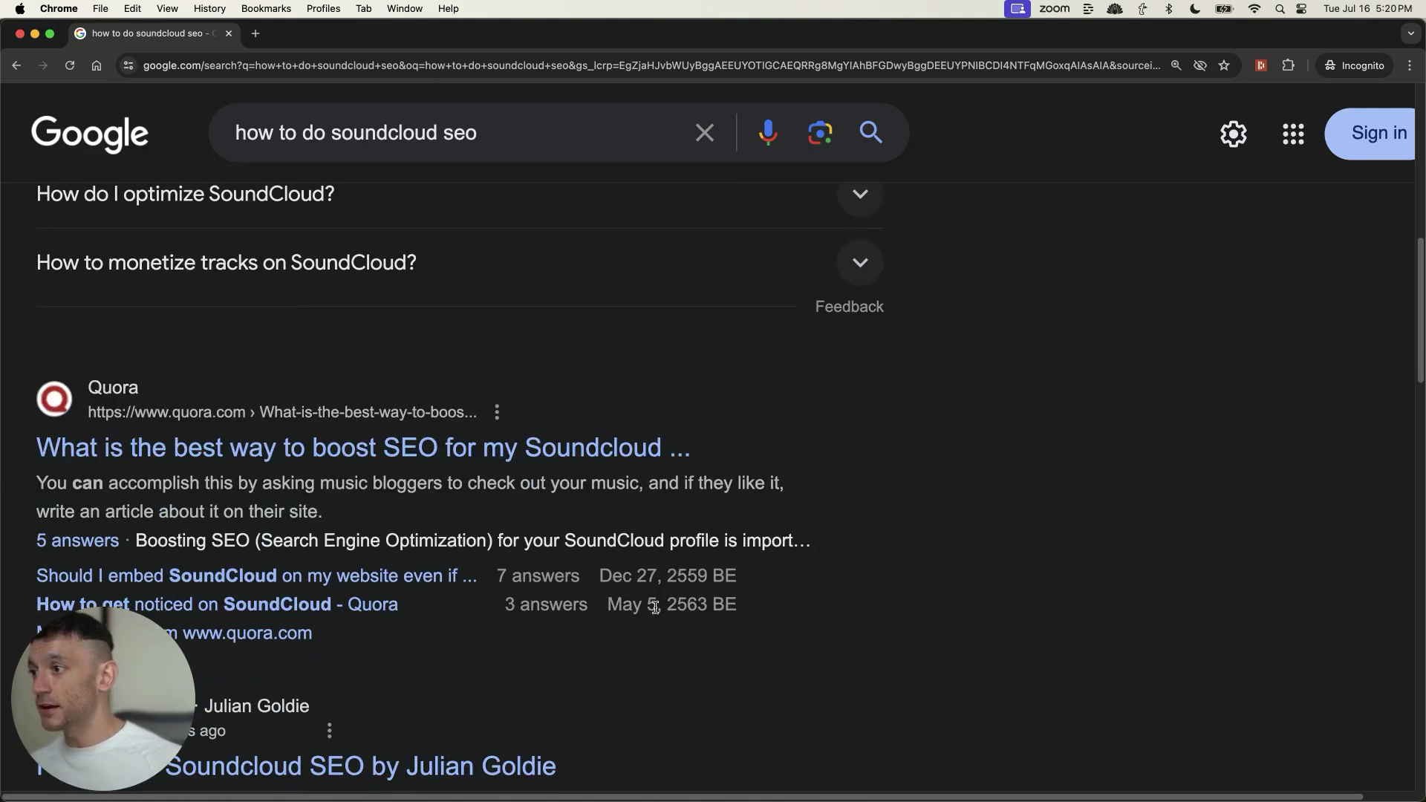
pyautogui.scroll(-5, 655, 599)
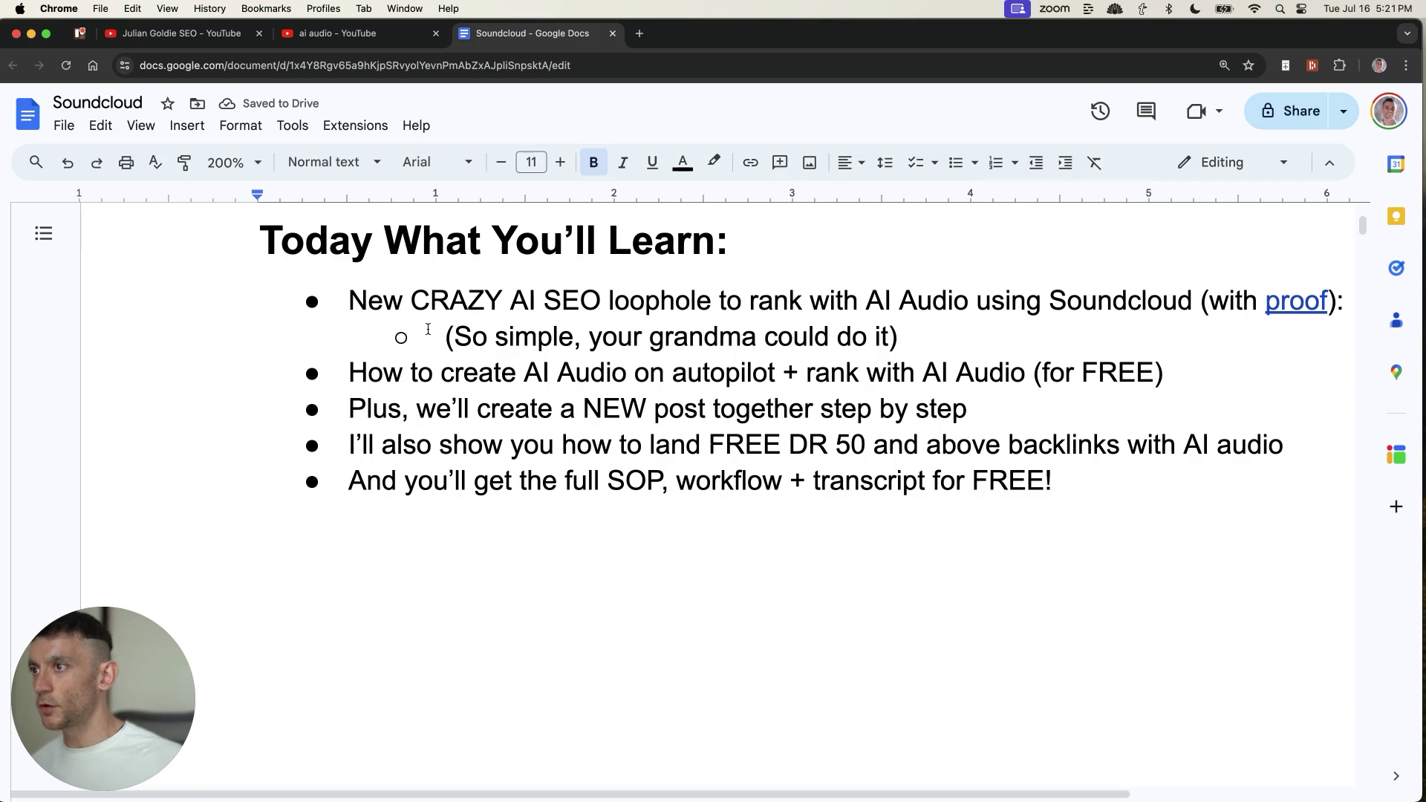
# Highlight each What You'll Learn point: grandma, AI audio autopilot, NEW post, FREE DR 50 backlinks, SOP and transcript.
pyautogui.moveTo(432, 334); pyautogui.dragTo(957, 344)
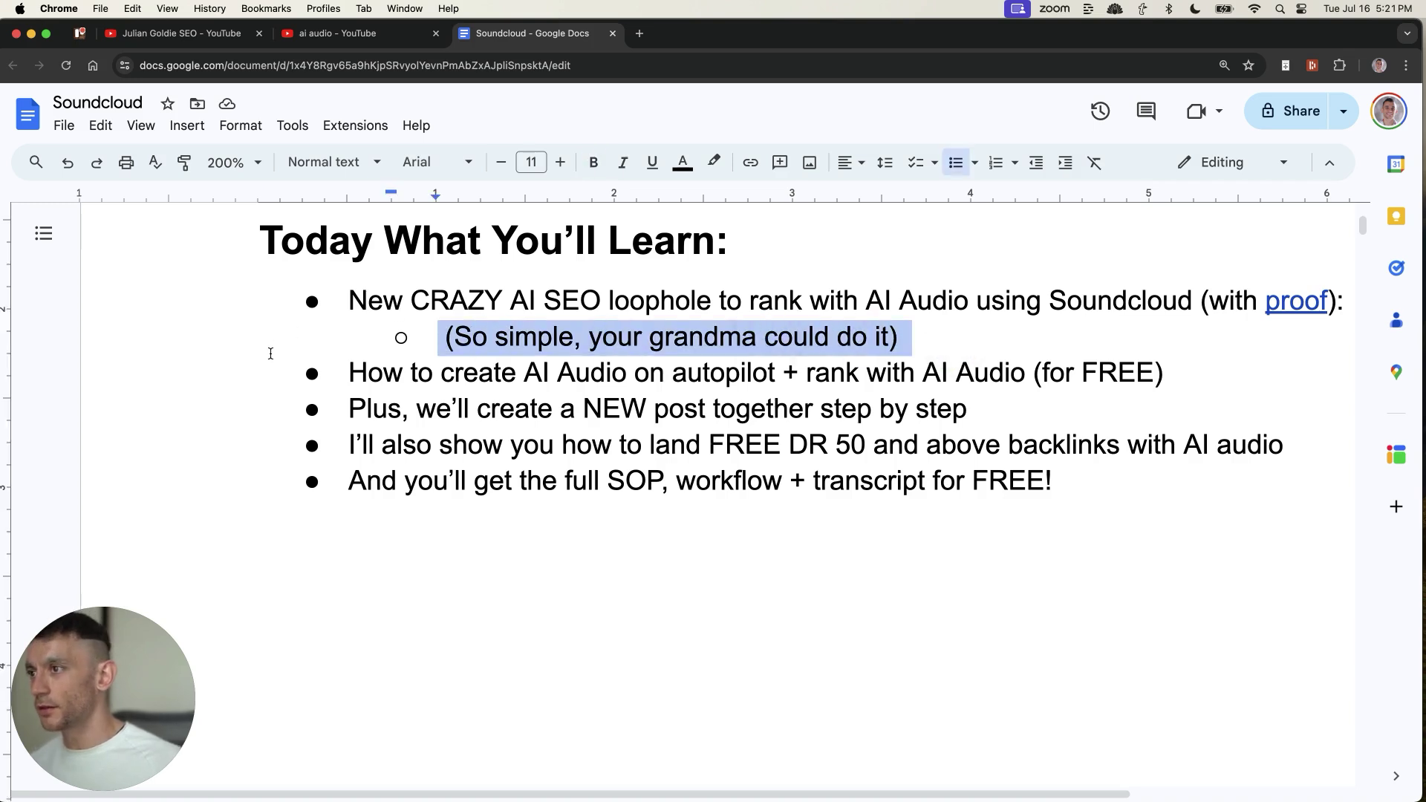
pyautogui.moveTo(319, 373); pyautogui.dragTo(1165, 372)
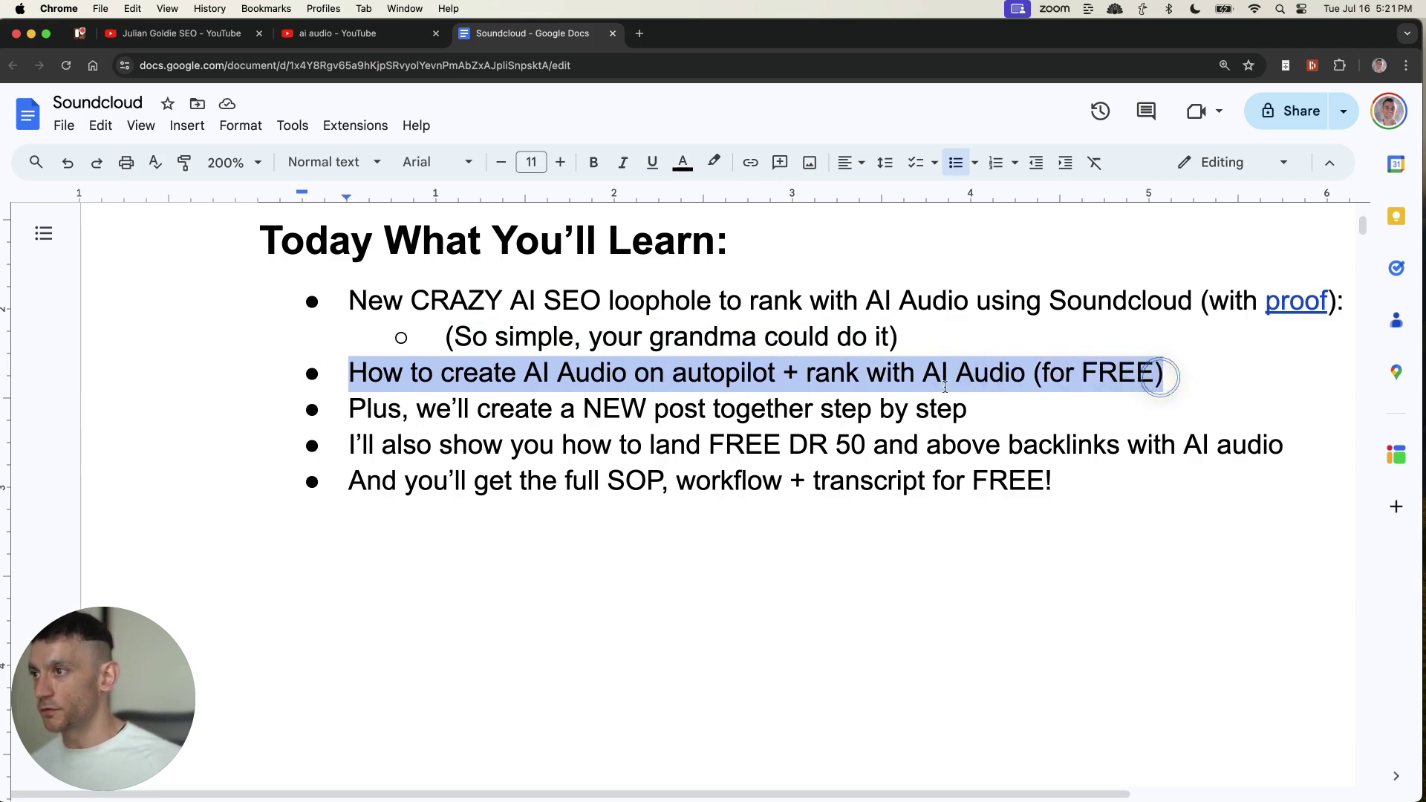
pyautogui.click(750, 409)
pyautogui.moveTo(324, 421); pyautogui.dragTo(953, 411)
pyautogui.click(577, 503)
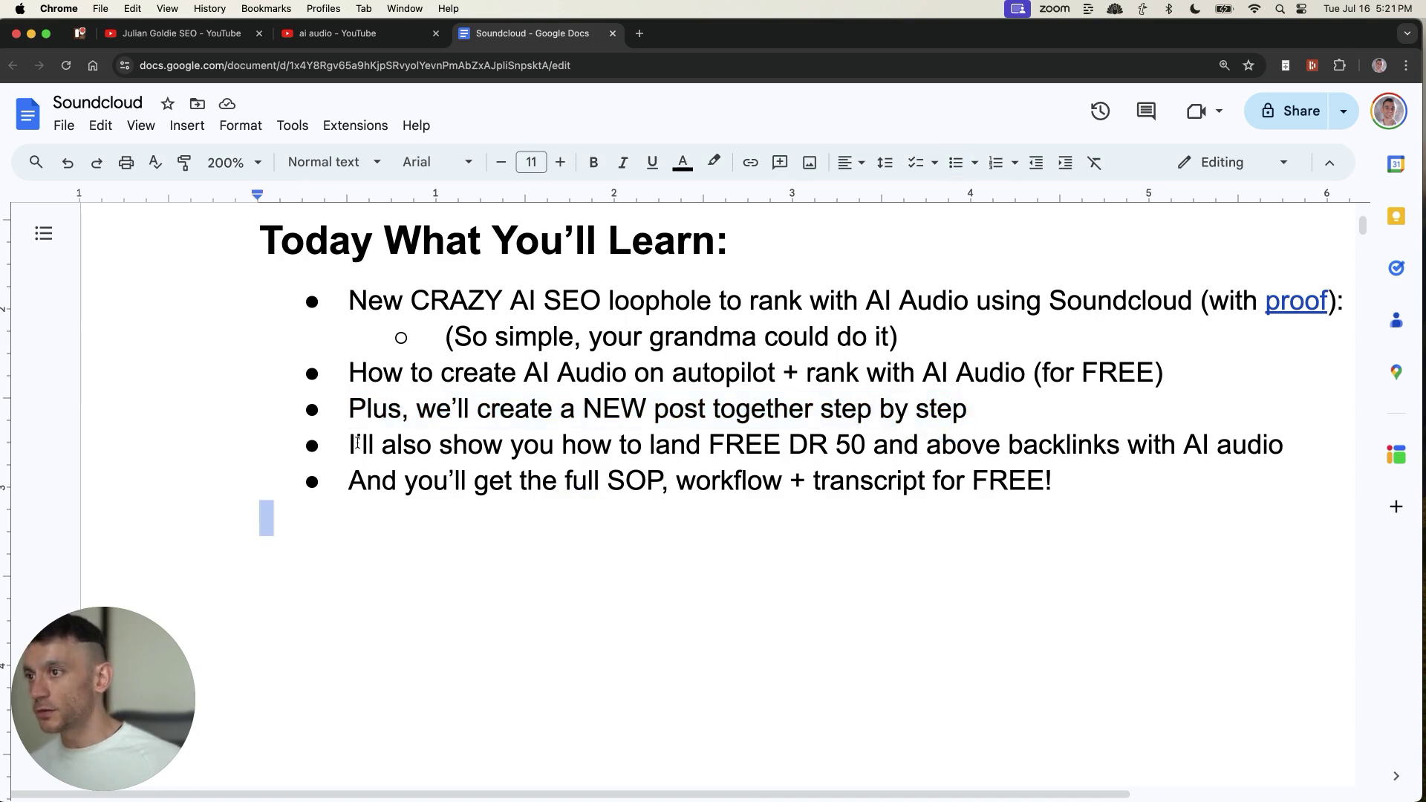
pyautogui.moveTo(356, 442); pyautogui.dragTo(1306, 438)
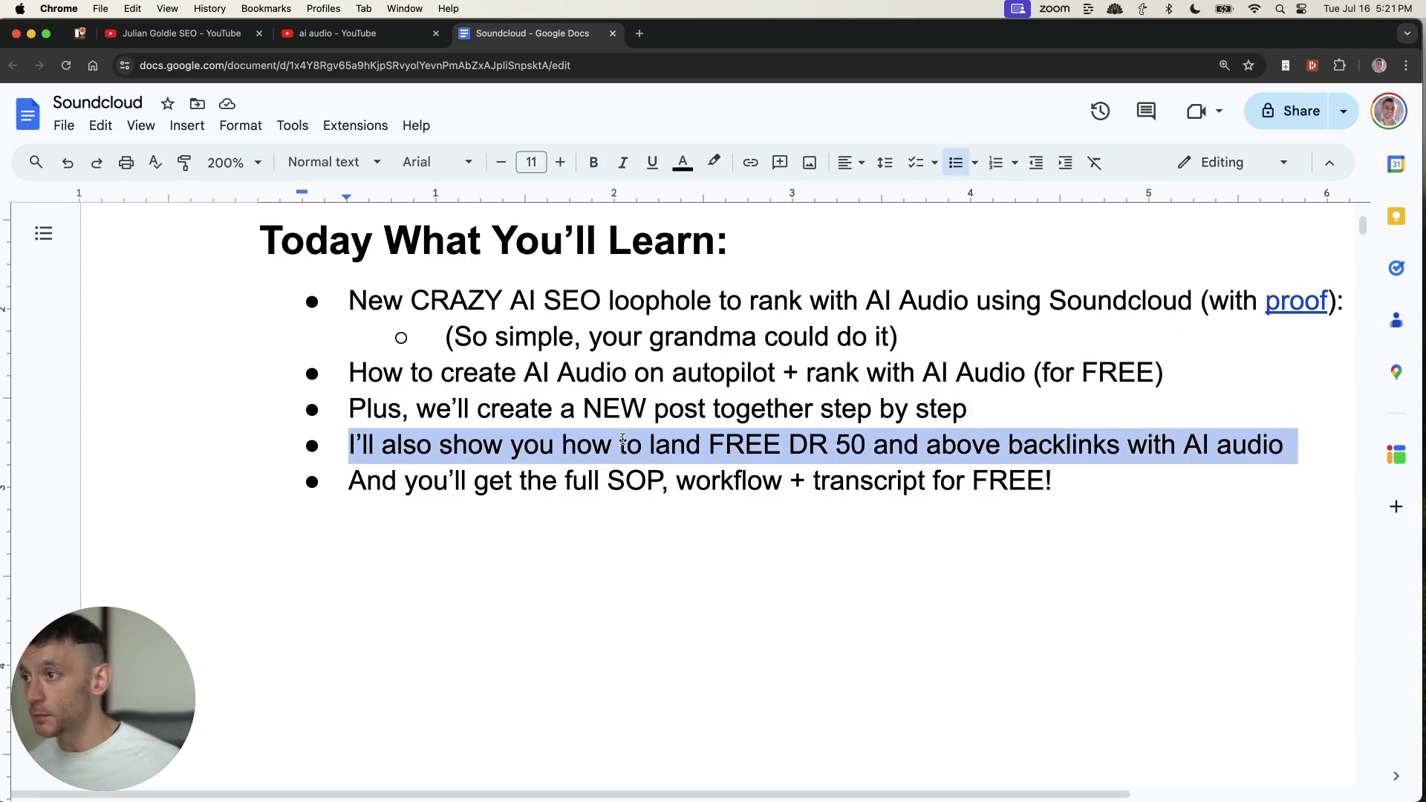
pyautogui.moveTo(333, 483)
pyautogui.mouseDown()
pyautogui.moveTo(636, 509)
pyautogui.moveTo(1105, 469)
pyautogui.moveTo(360, 366)
pyautogui.moveTo(182, 242)
pyautogui.mouseUp()
# Follow the whop.com agency link to its page and jump to the SEO Boardroom customer reviews.
pyautogui.press('BackSpace')
pyautogui.scroll(-3, 590, 417)
pyautogui.scroll(-5, 540, 545)
pyautogui.scroll(-1, 508, 608)
pyautogui.click(511, 590)
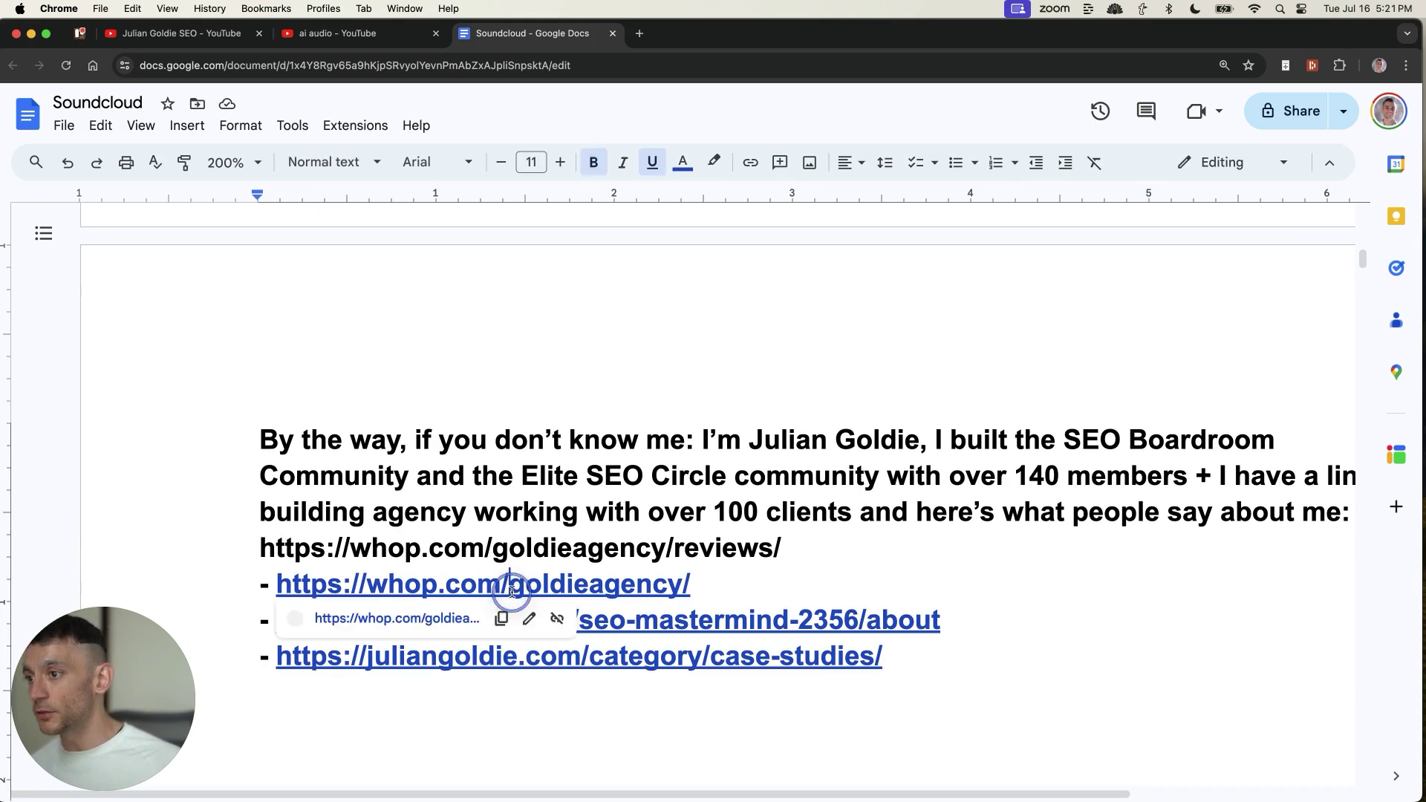
pyautogui.click(393, 622)
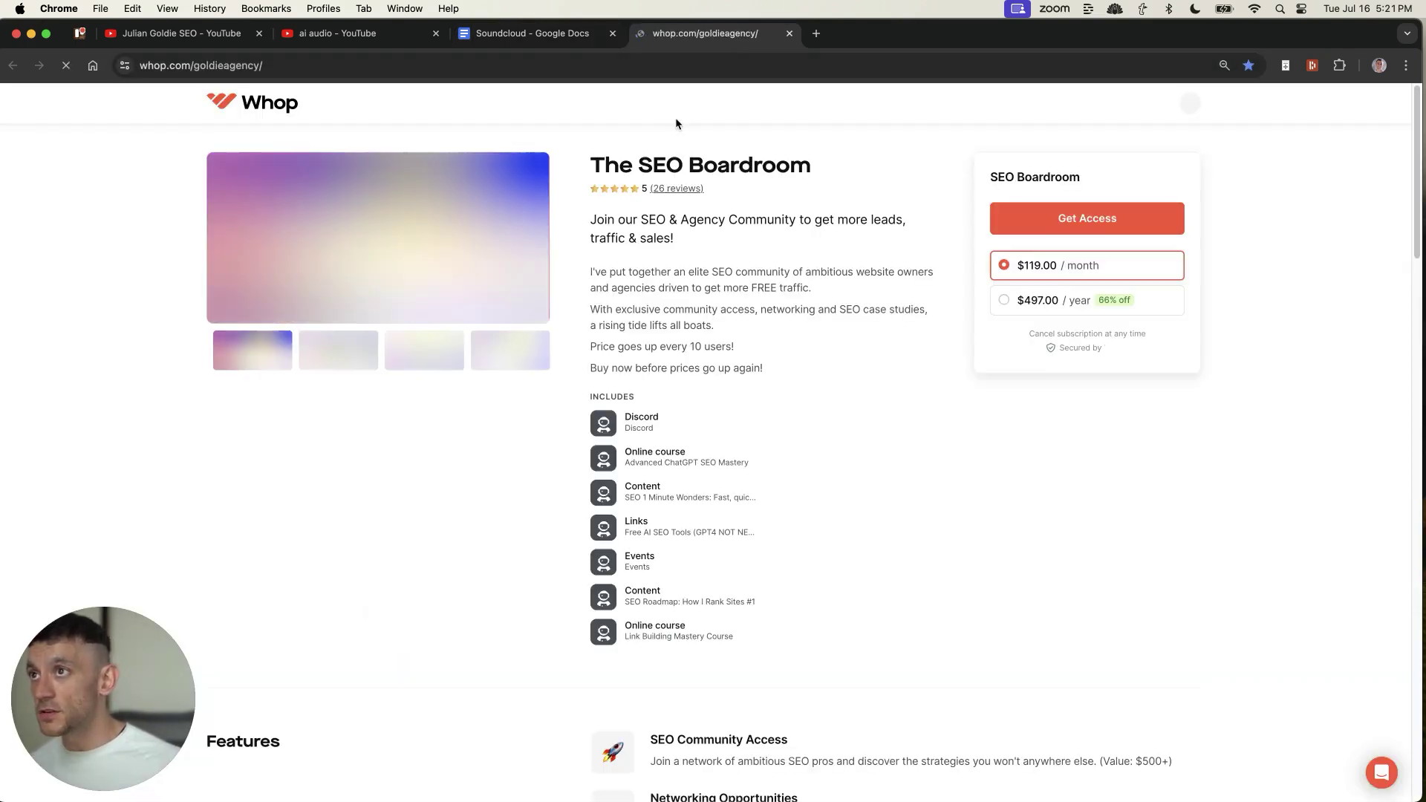
pyautogui.click(675, 189)
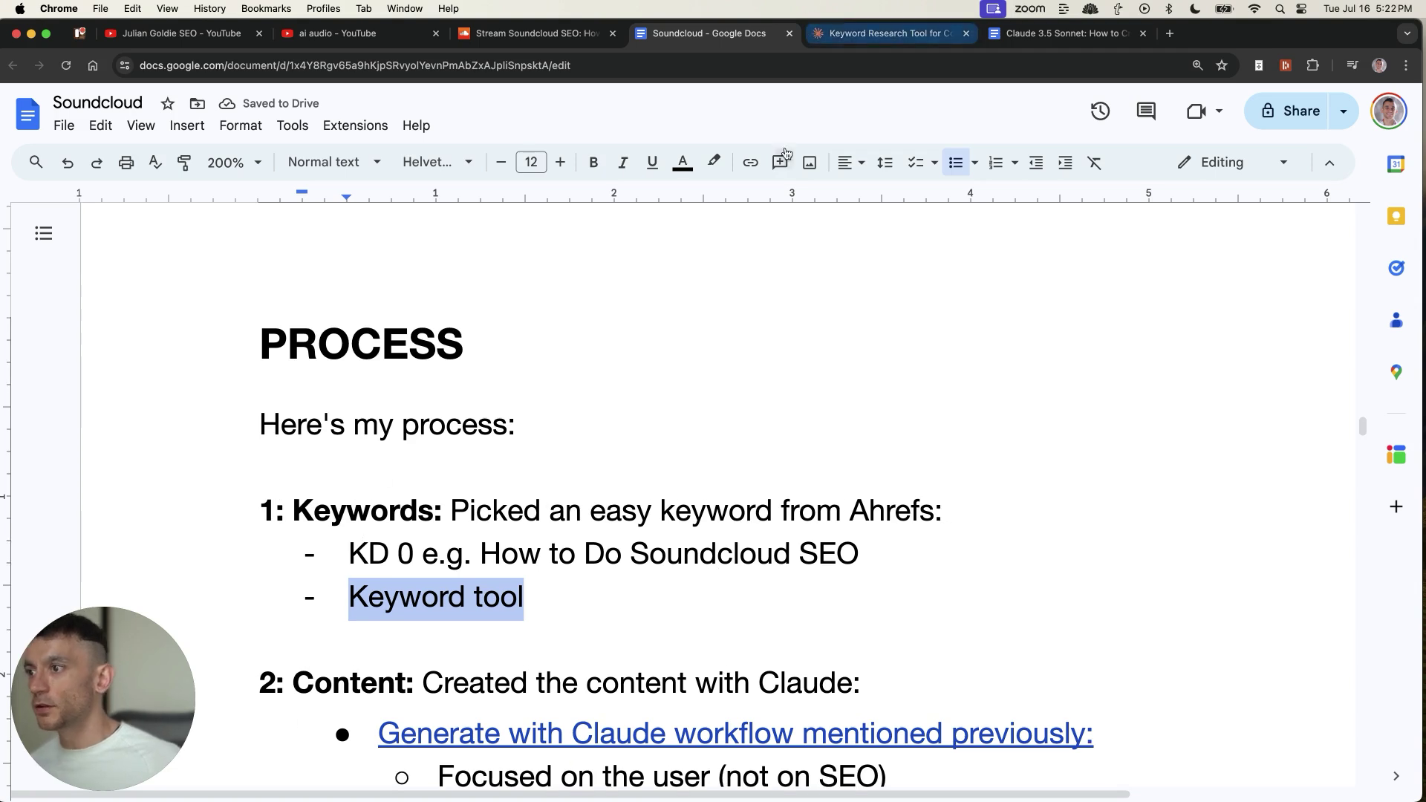
# Link the Keyword tool text and select the example keyword How to Do Soundcloud SEO.
pyautogui.press('cmd+v')
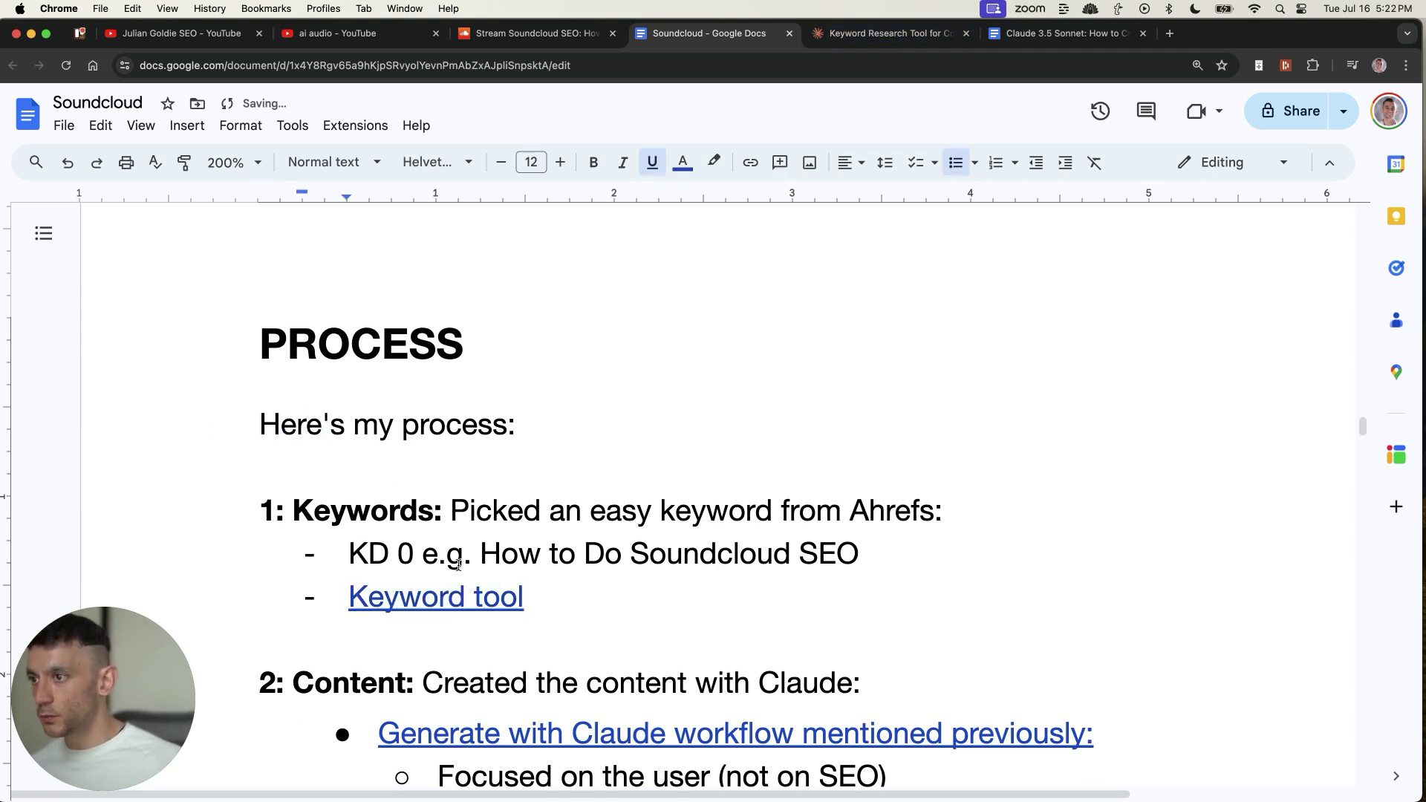
pyautogui.moveTo(482, 554); pyautogui.dragTo(669, 554)
pyautogui.click(819, 554)
pyautogui.moveTo(856, 562); pyautogui.dragTo(473, 553)
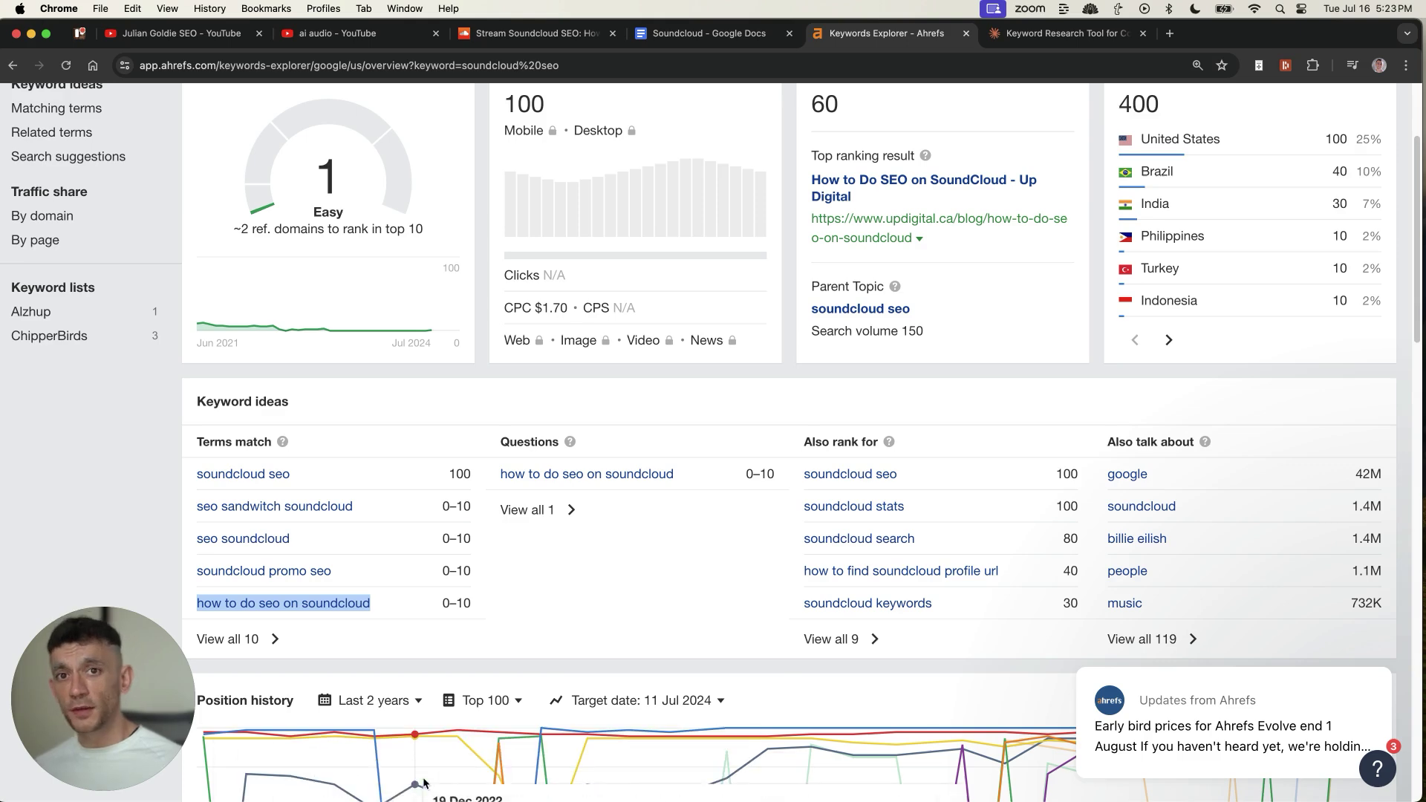
pyautogui.scroll(3, 389, 236)
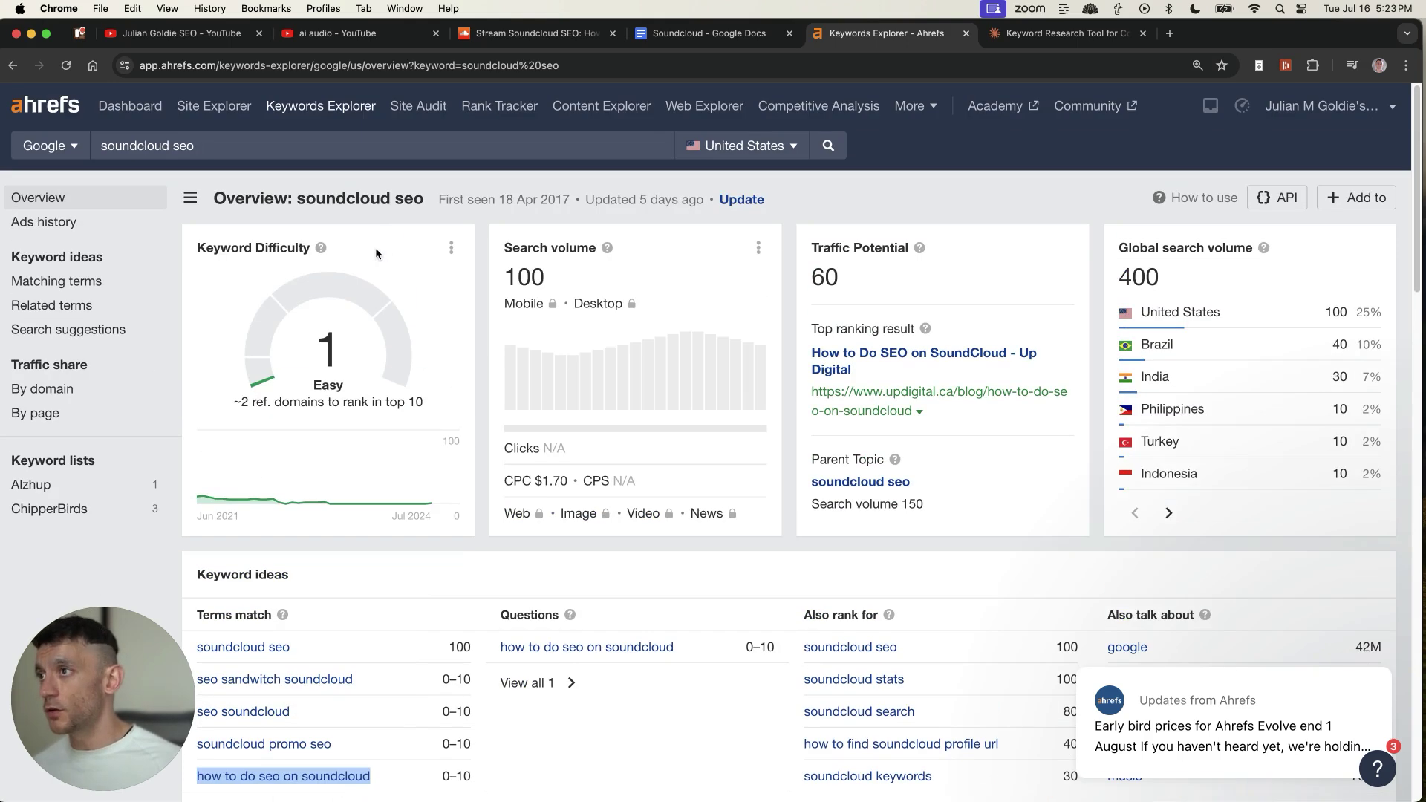
pyautogui.scroll(-5, 335, 421)
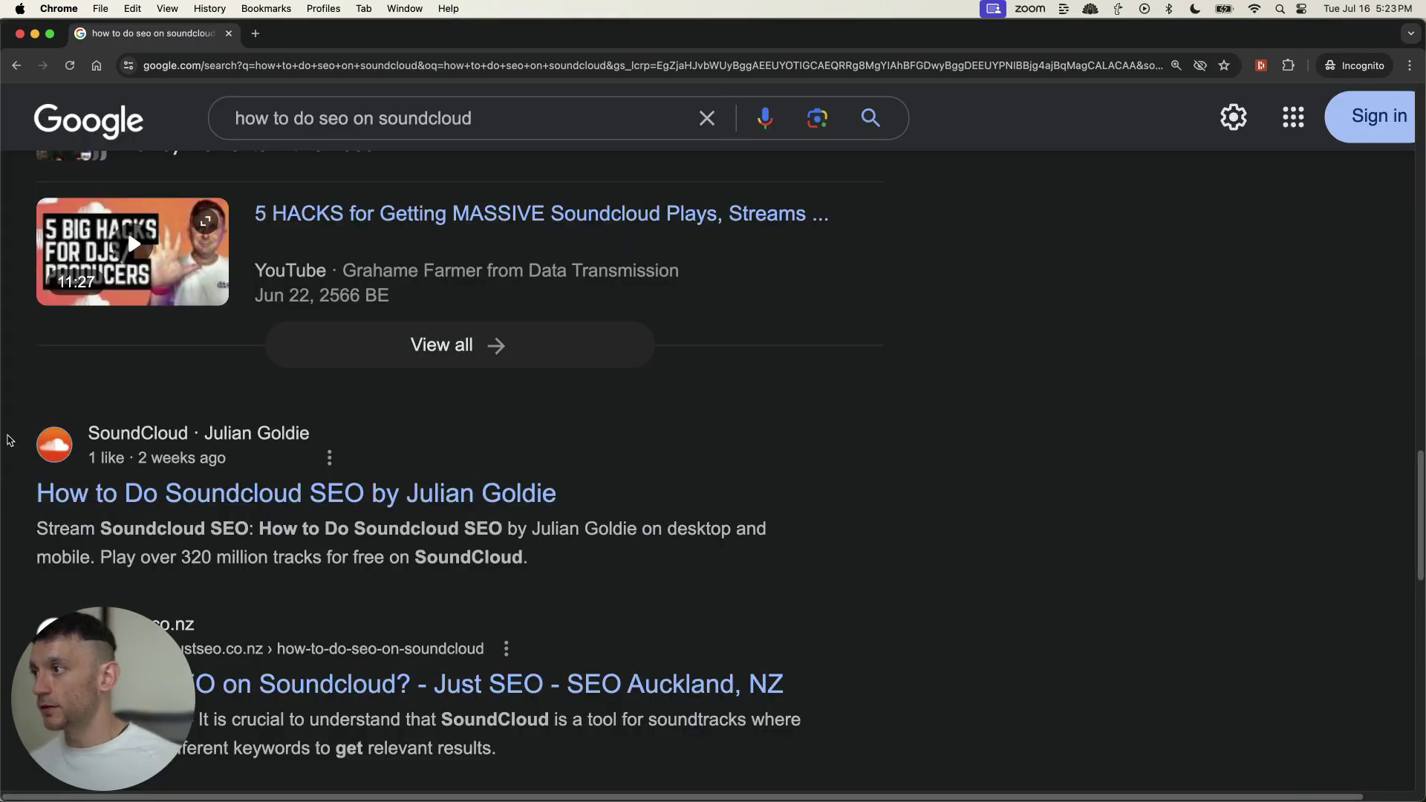
# Highlight the ranking Julian Goldie SoundCloud result, then return to the Ahrefs soundcloud seo overview.
pyautogui.moveTo(87, 430); pyautogui.dragTo(870, 553)
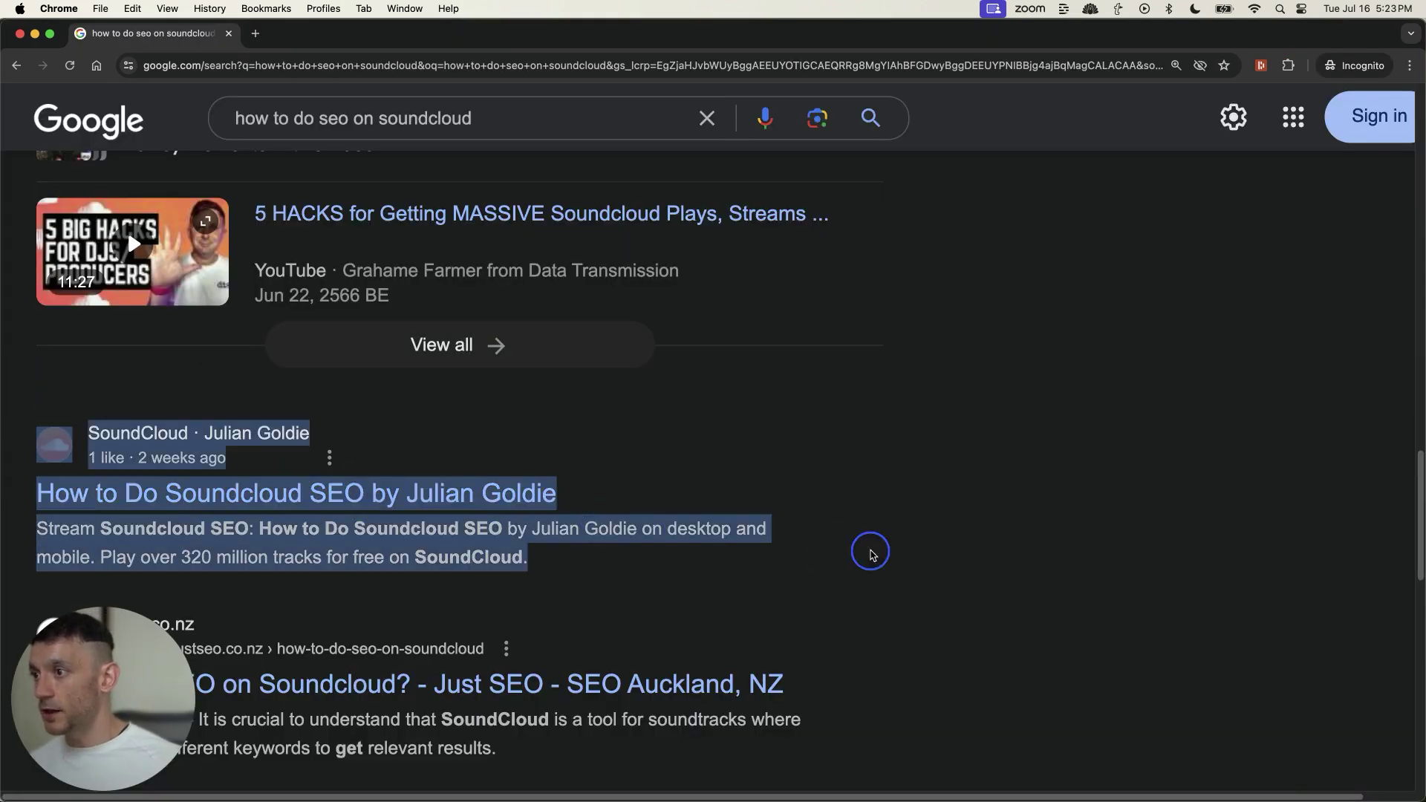
pyautogui.scroll(-5, 335, 390)
pyautogui.scroll(-3, 446, 462)
pyautogui.scroll(-3, 594, 423)
pyautogui.scroll(-5, 596, 423)
pyautogui.scroll(-5, 535, 508)
pyautogui.scroll(-2, 535, 509)
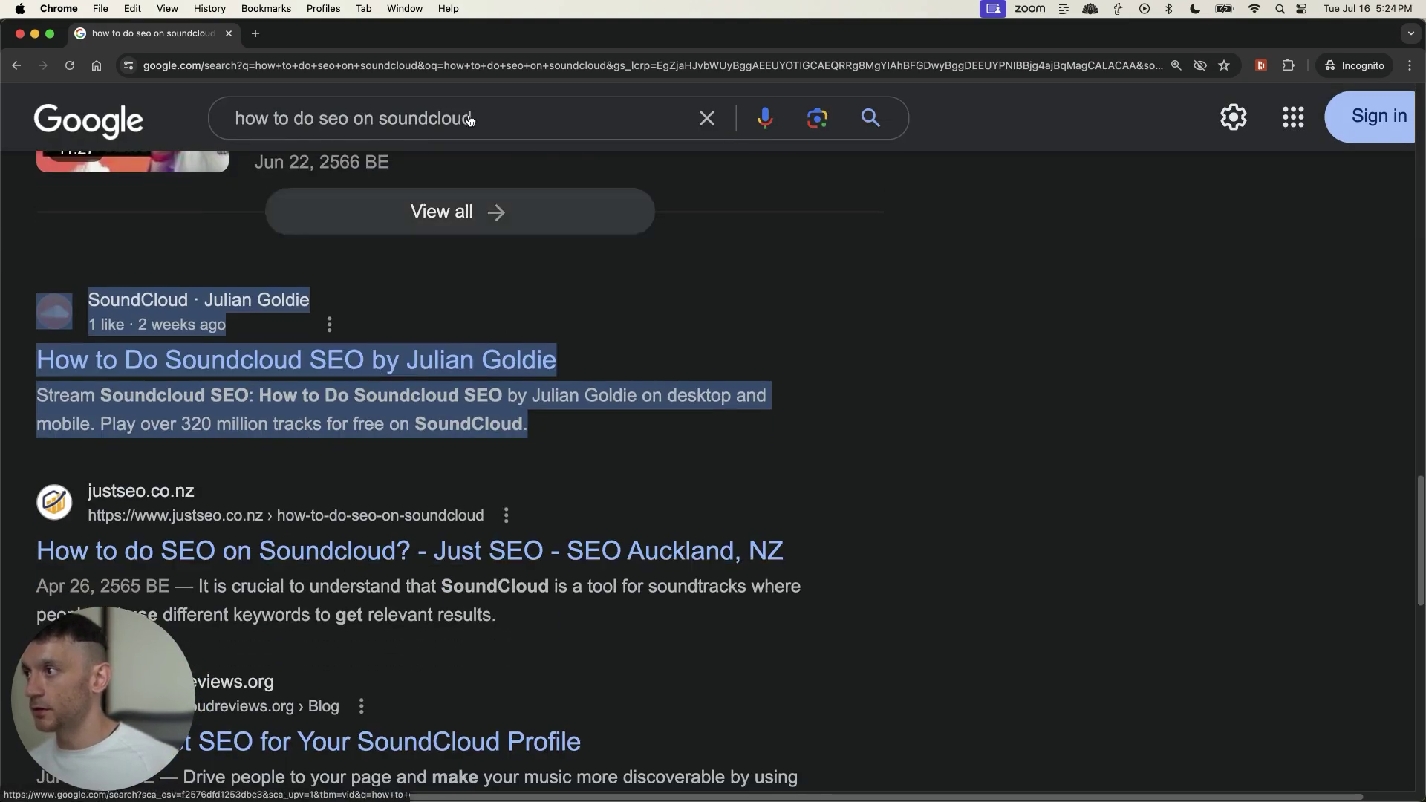
pyautogui.press('super+grave')
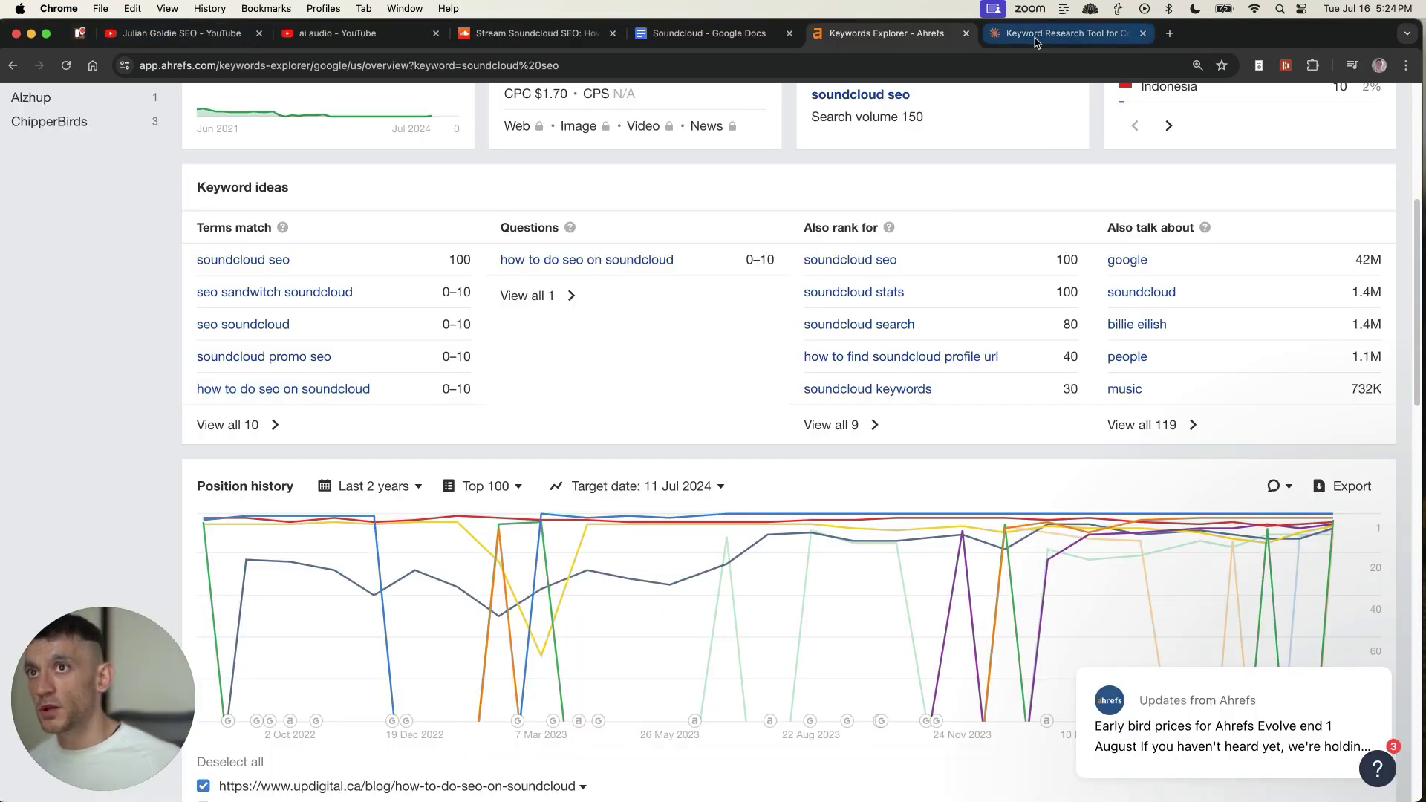
# Visit the Claude keyword chat, then follow the doc's Keyword tool link and select its prompt instructions.
pyautogui.click(1034, 42)
pyautogui.scroll(-2, 485, 483)
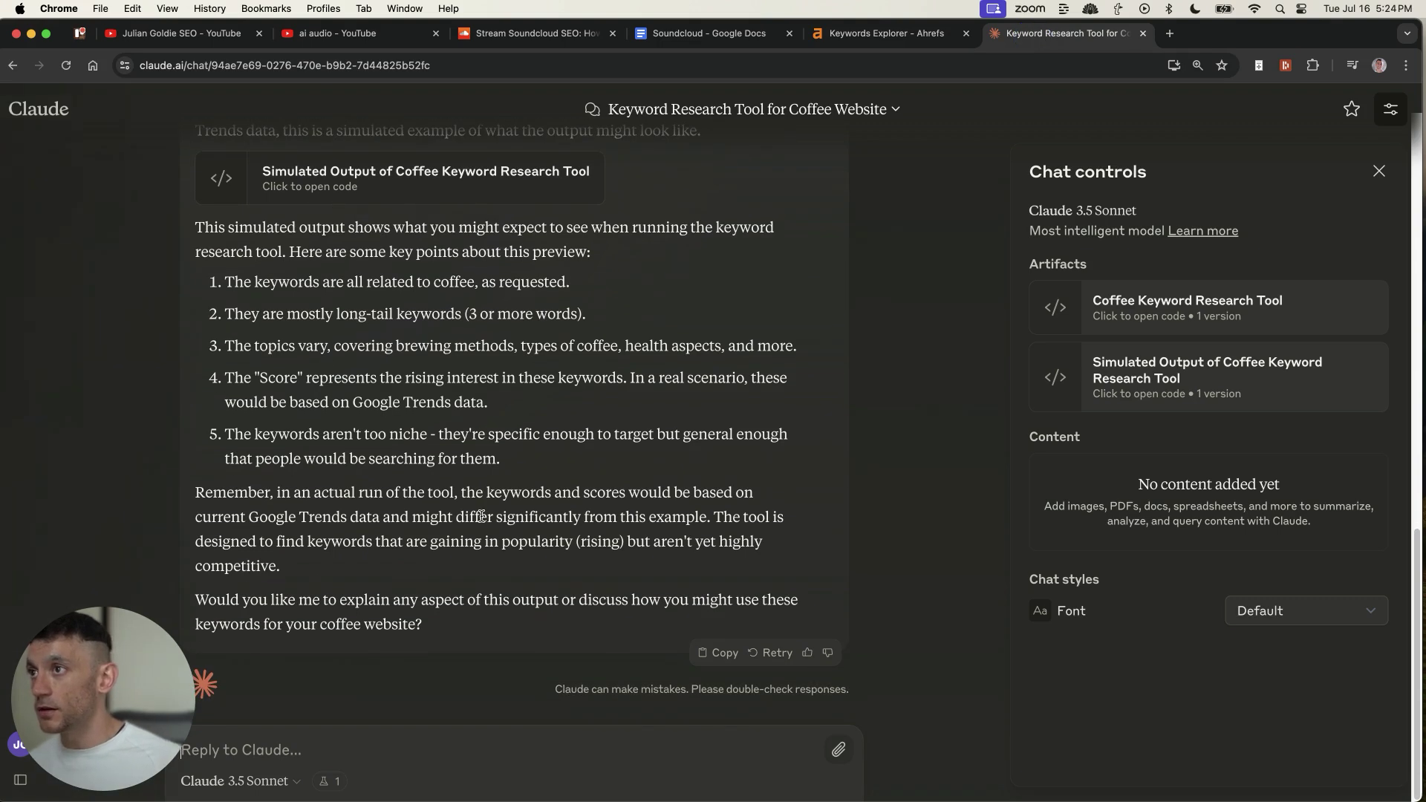
pyautogui.scroll(5, 484, 483)
pyautogui.scroll(5, 494, 353)
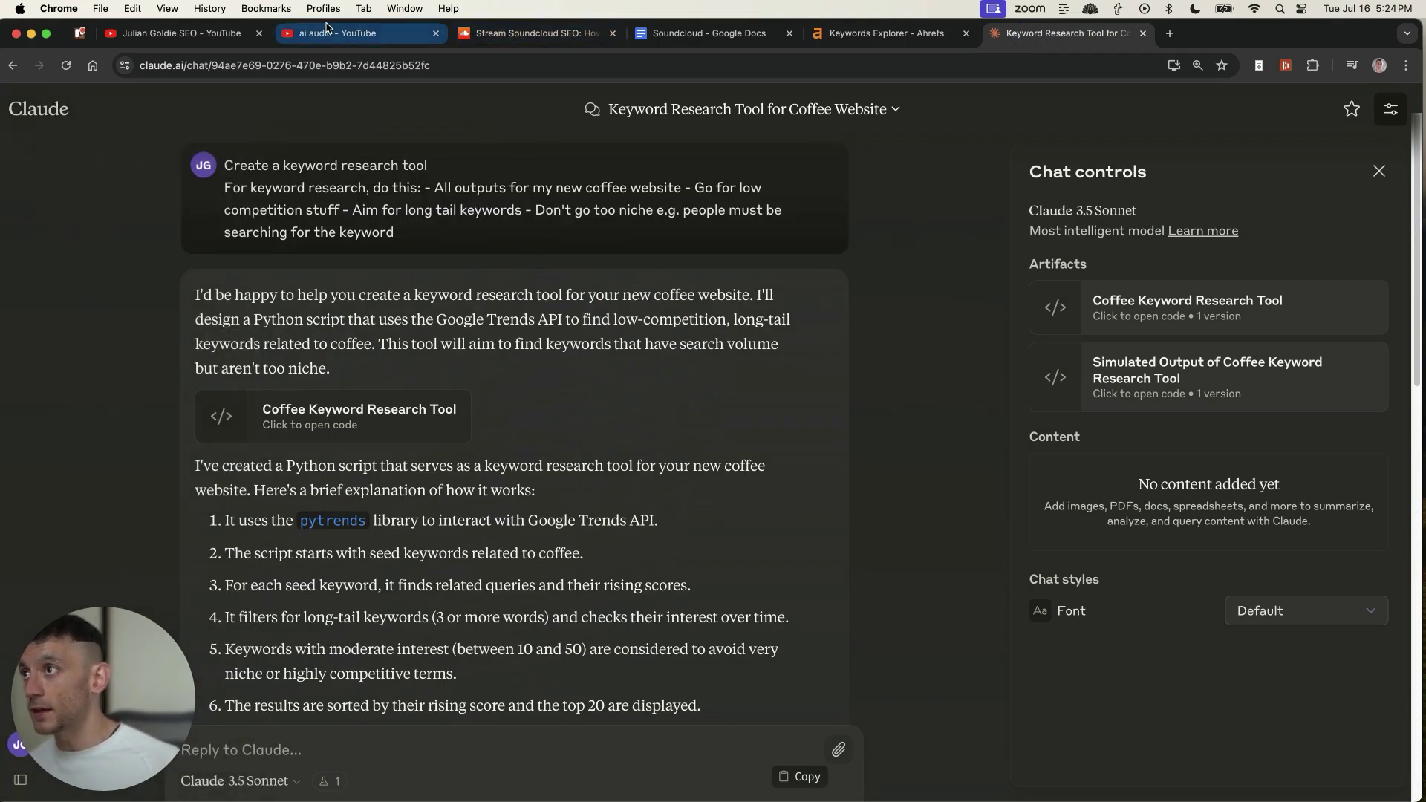
pyautogui.click(708, 32)
pyautogui.click(432, 610)
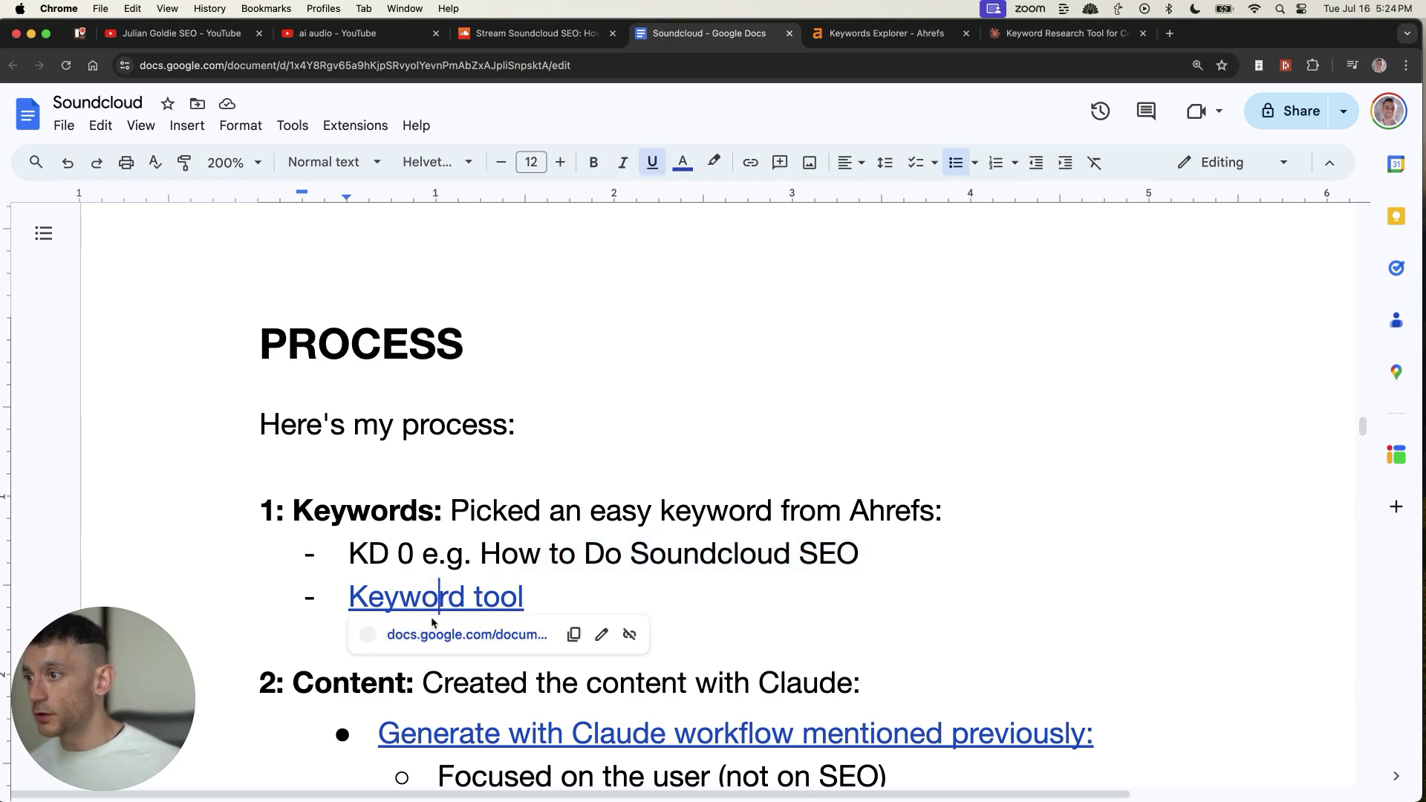
pyautogui.click(436, 636)
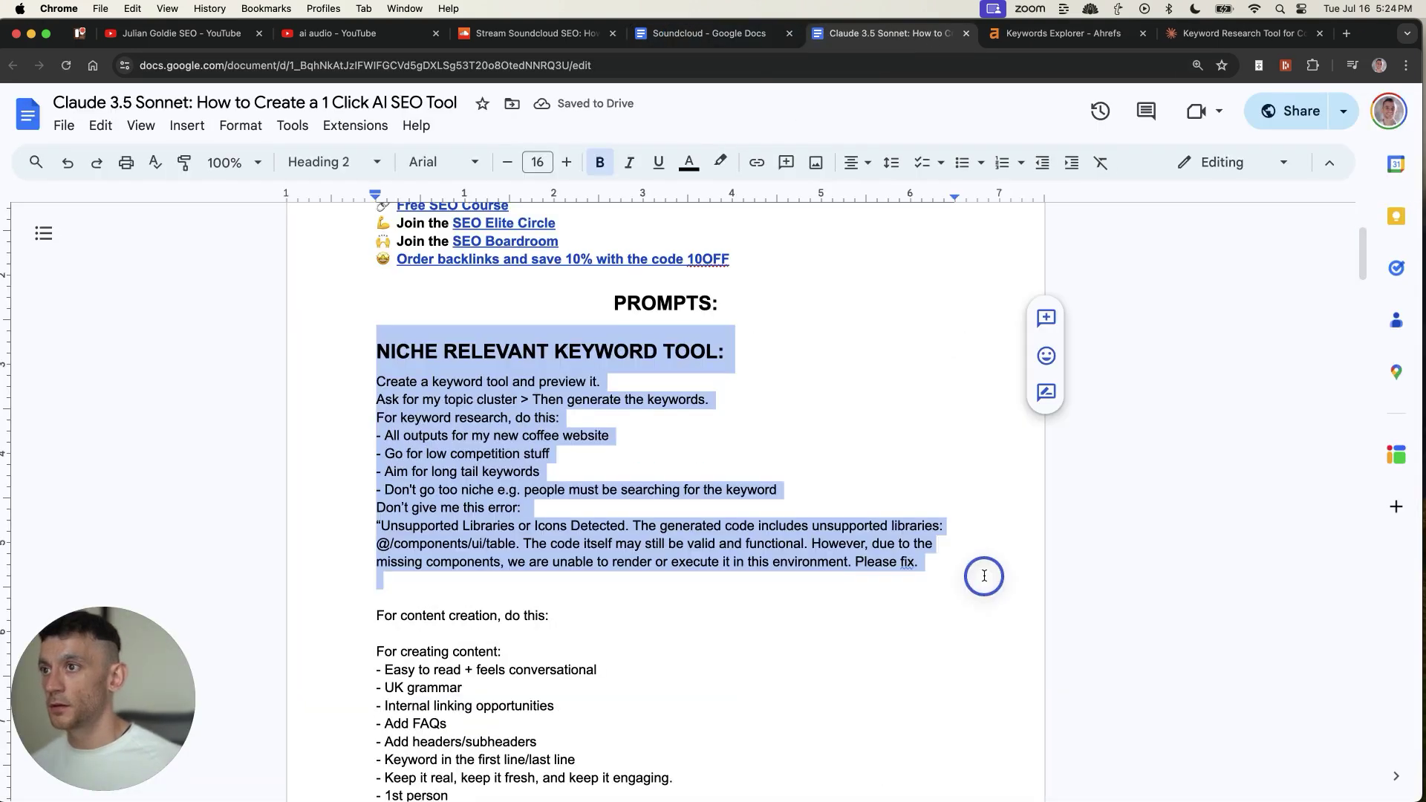
pyautogui.moveTo(920, 562)
pyautogui.mouseDown()
pyautogui.moveTo(263, 437)
pyautogui.moveTo(266, 354)
pyautogui.mouseUp()
# Show the keyword tool's artifact results and highlight the recommended coffee keywords.
pyautogui.hotkey('ctrl', 'Tab')
pyautogui.hotkey('ctrl', 'Tab')
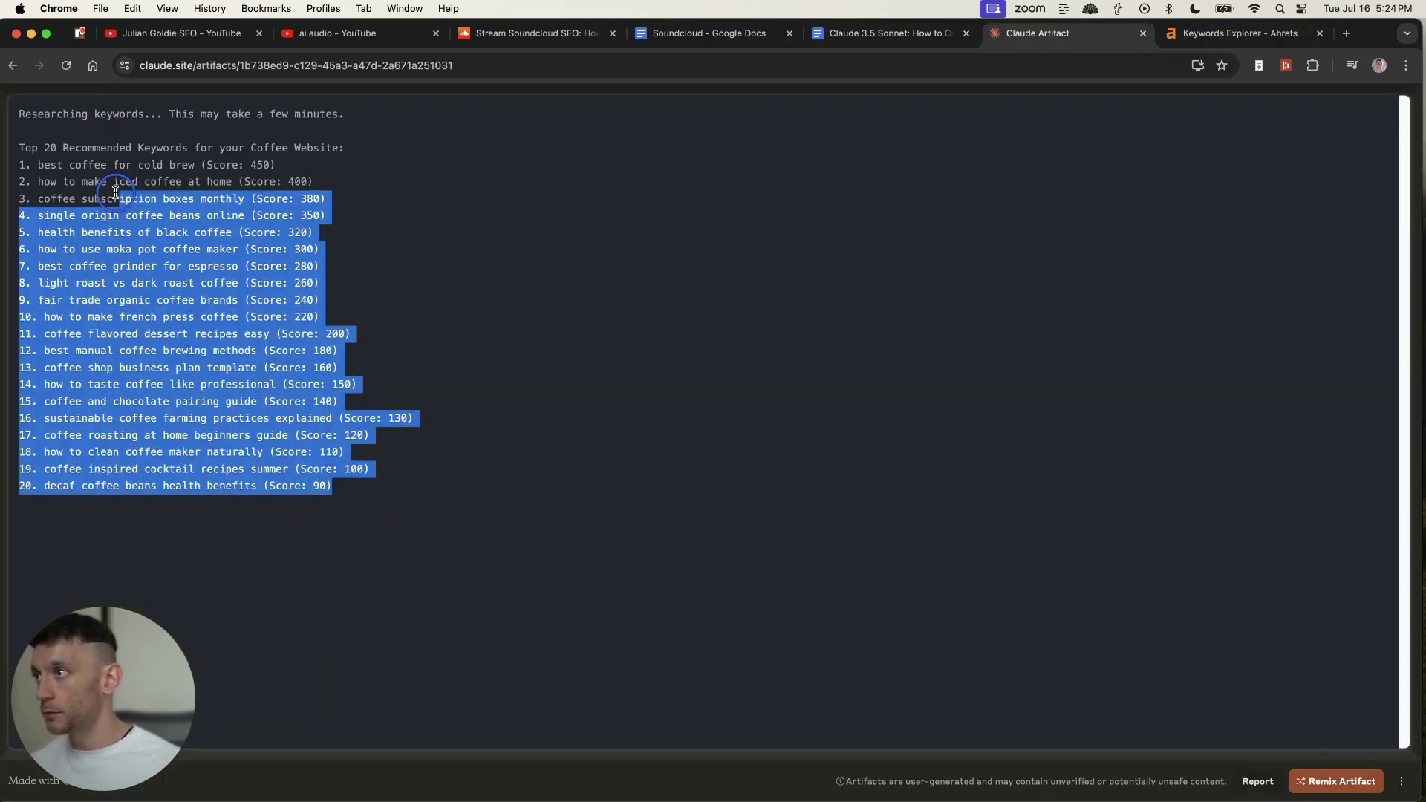
pyautogui.moveTo(389, 496); pyautogui.dragTo(306, 173)
pyautogui.click(299, 164)
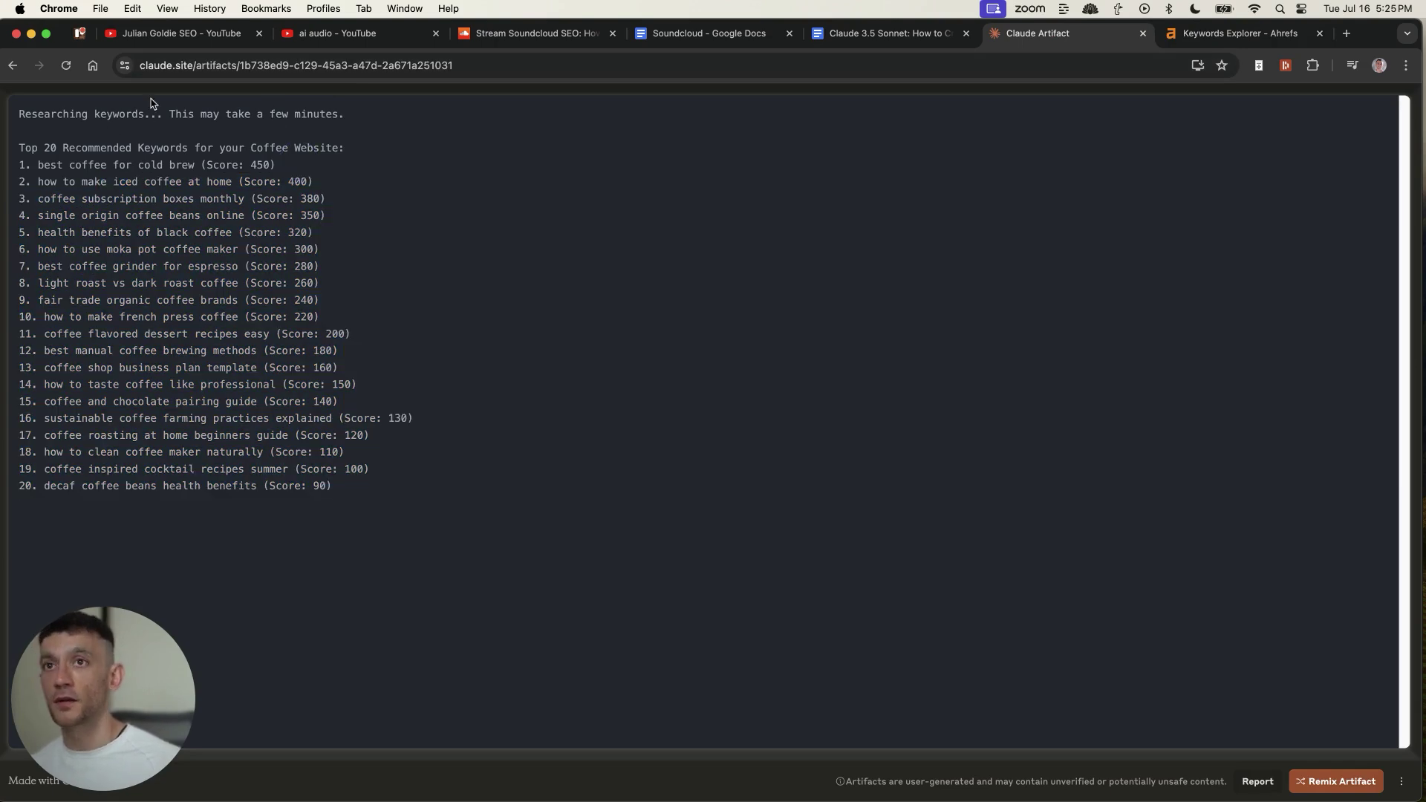
# Close the prompt and artifact pages, select the Keywords step paragraphs, then show the published SoundCloud track.
pyautogui.click(964, 33)
pyautogui.click(964, 33)
pyautogui.click(708, 33)
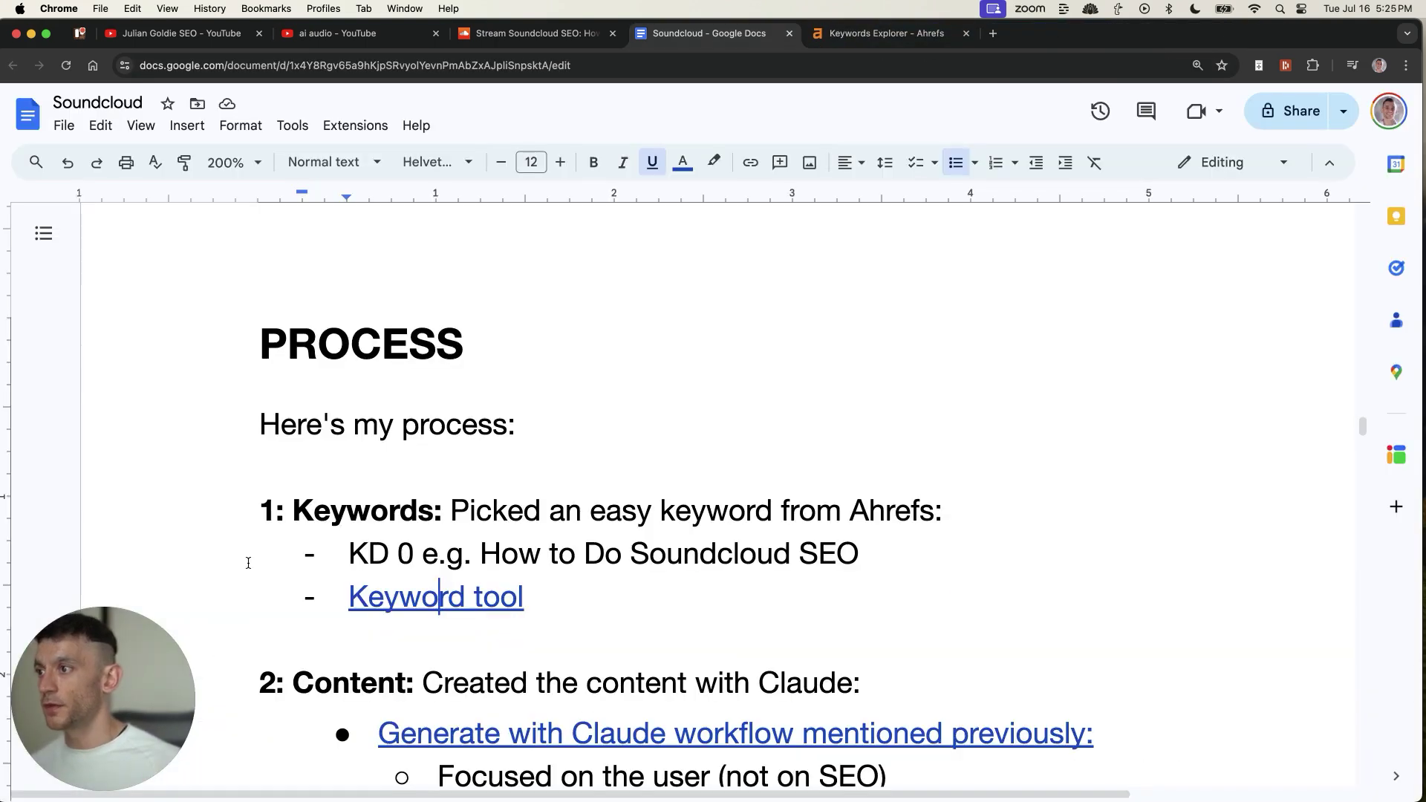
pyautogui.moveTo(222, 487); pyautogui.dragTo(660, 622)
pyautogui.scroll(-5, 660, 621)
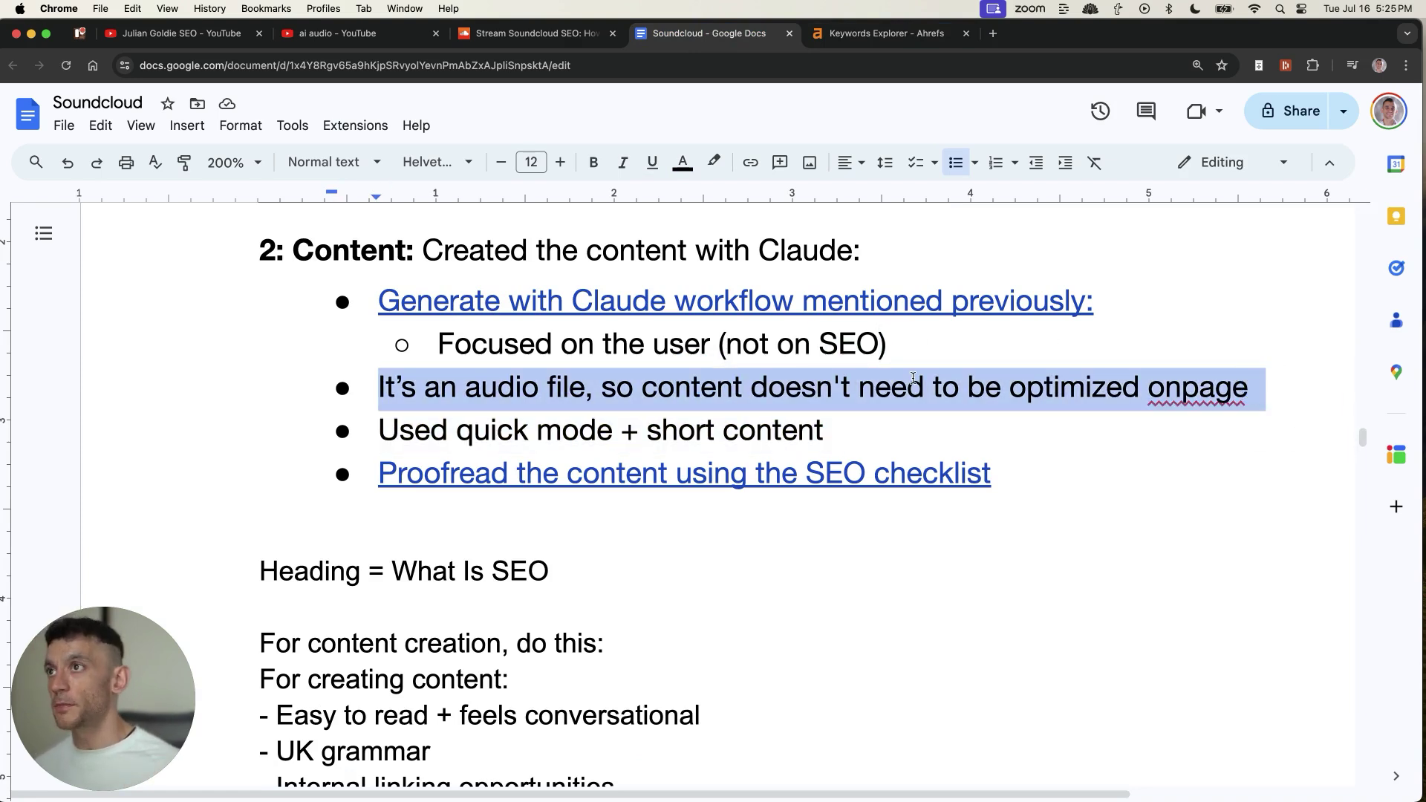
pyautogui.click(531, 33)
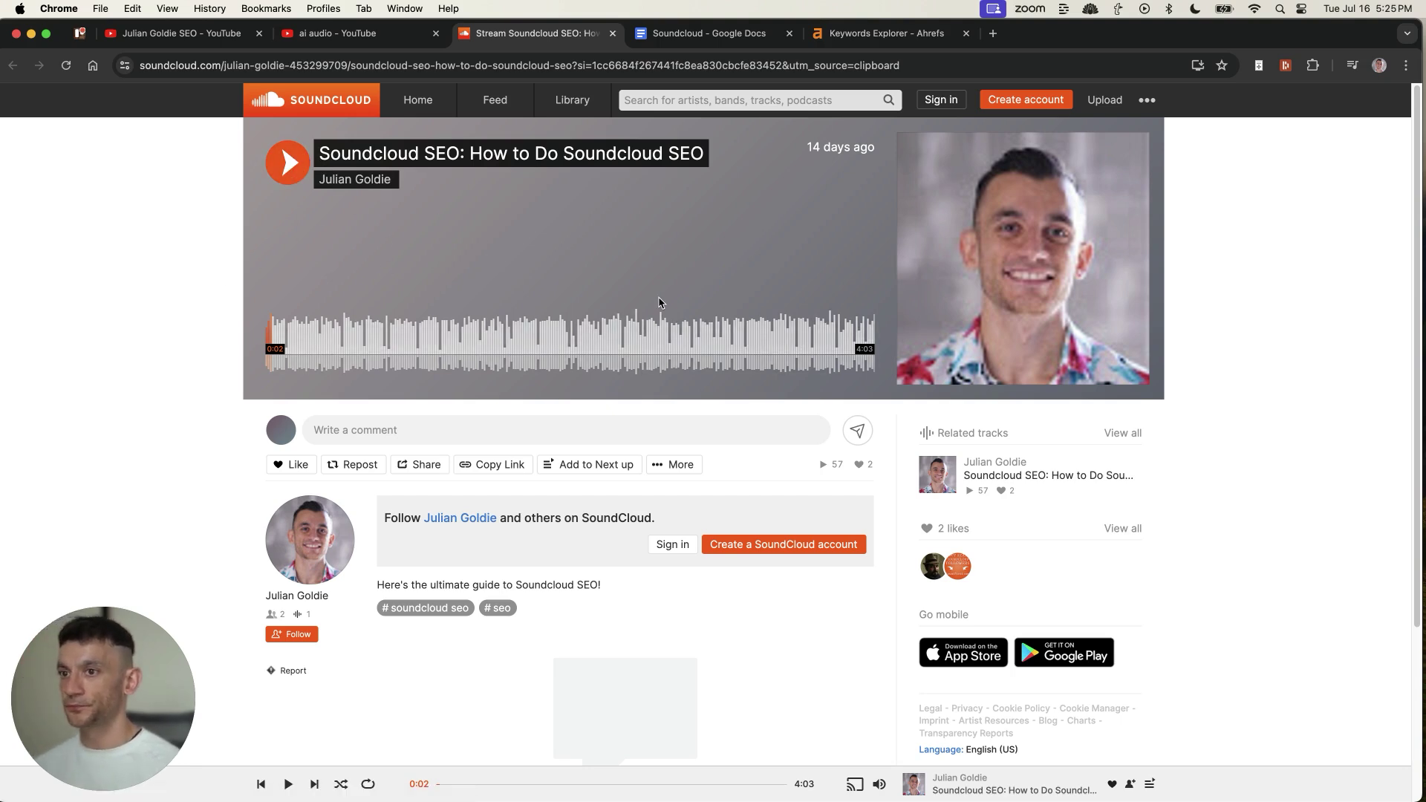
# Zoom into the track page and highlight How to Do Soundcloud SEO in the track title.
pyautogui.press('super+plus')
pyautogui.press('super+plus')
pyautogui.press('super+plus')
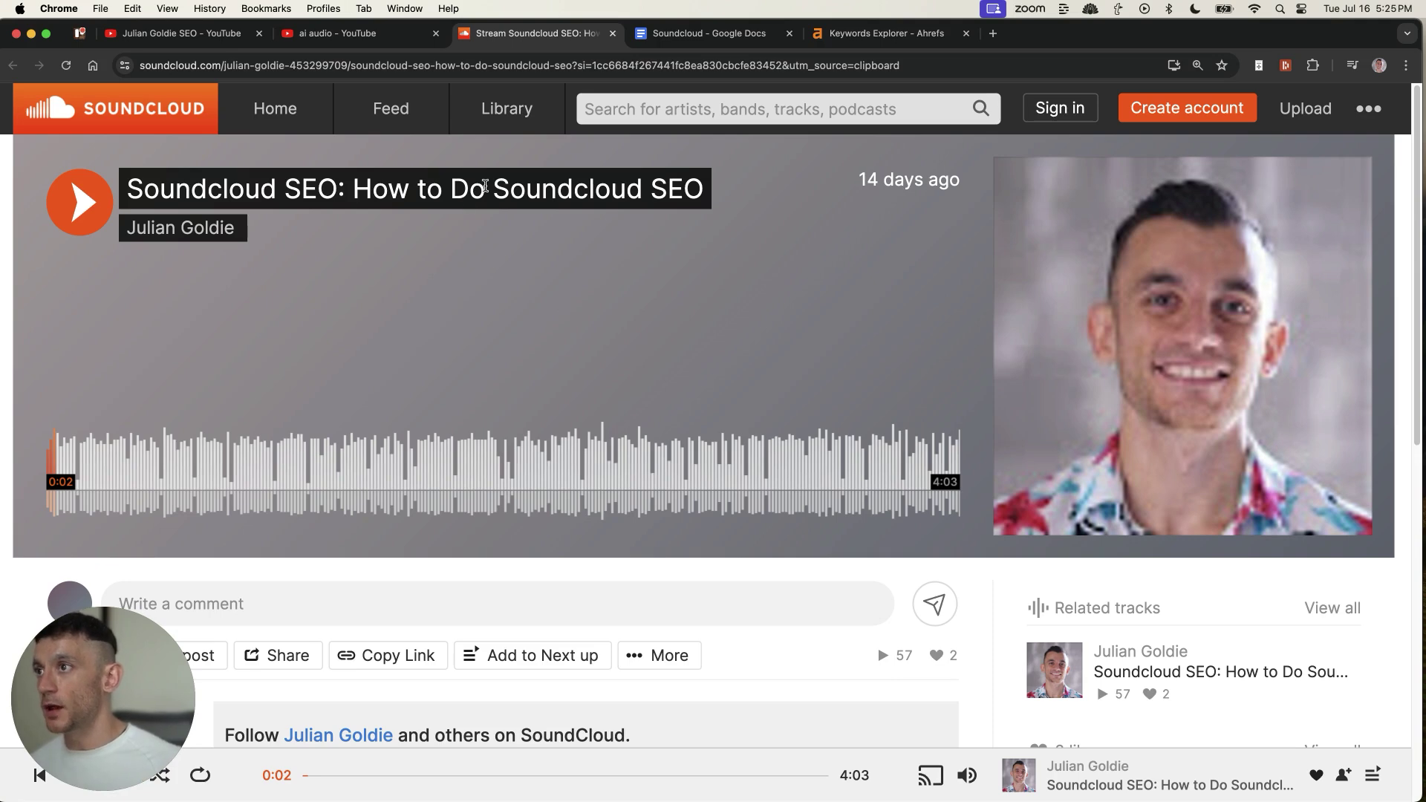
pyautogui.moveTo(708, 190); pyautogui.dragTo(198, 179)
pyautogui.click(535, 190)
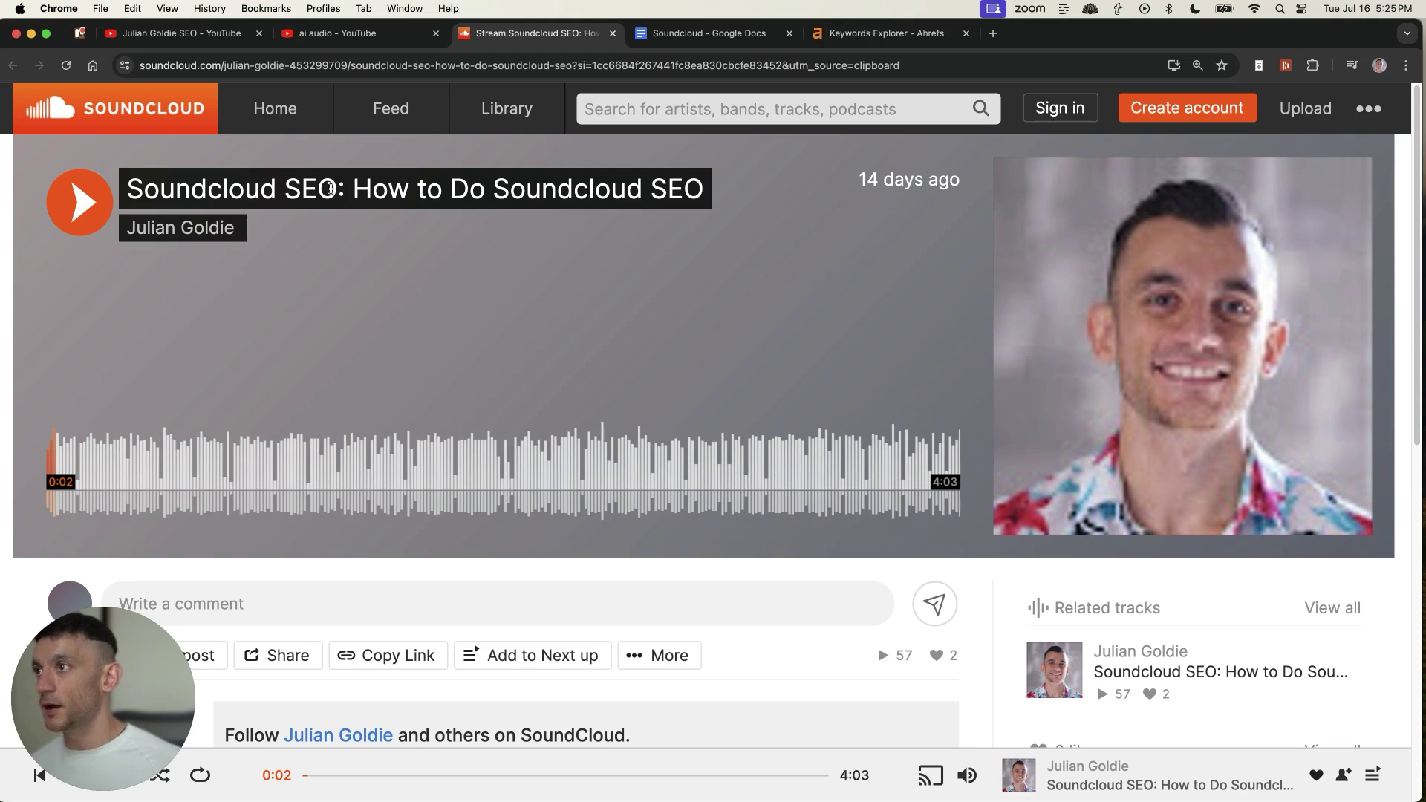
pyautogui.moveTo(348, 188); pyautogui.dragTo(768, 205)
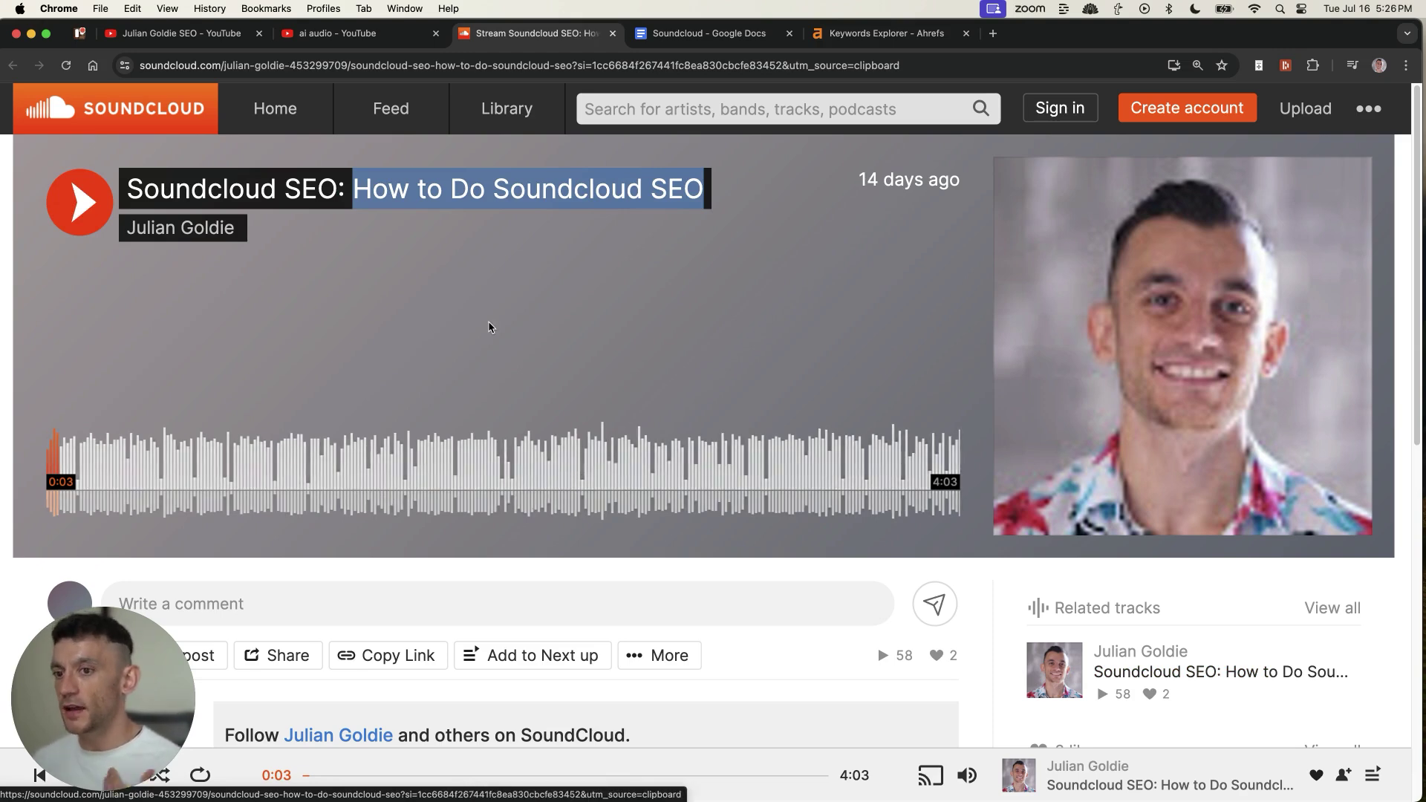
pyautogui.scroll(-3, 848, 552)
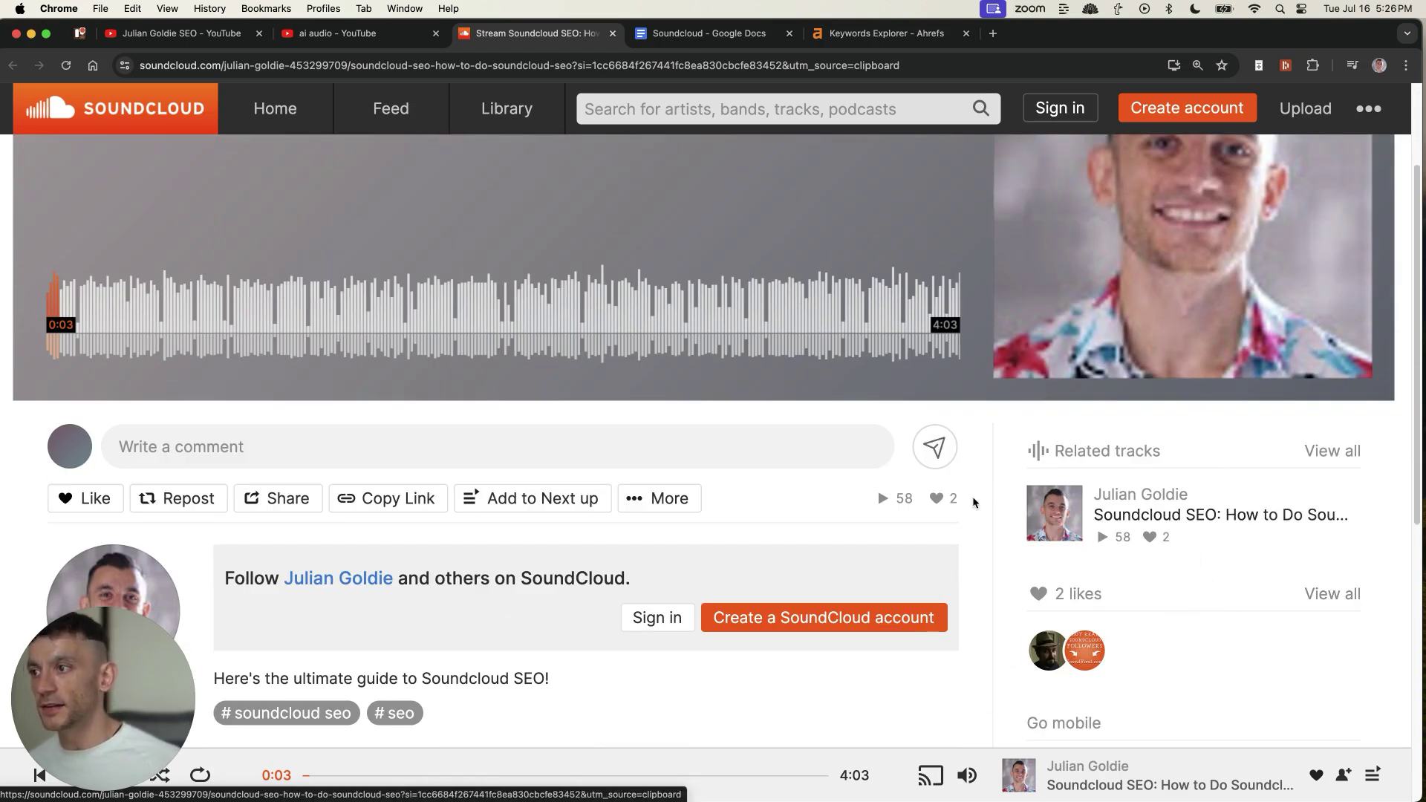
pyautogui.scroll(3, 676, 525)
# Return to the Soundcloud doc and place the cursor at the Heading = What Is SEO prompt line.
pyautogui.hotkey('ctrl', 'Tab')
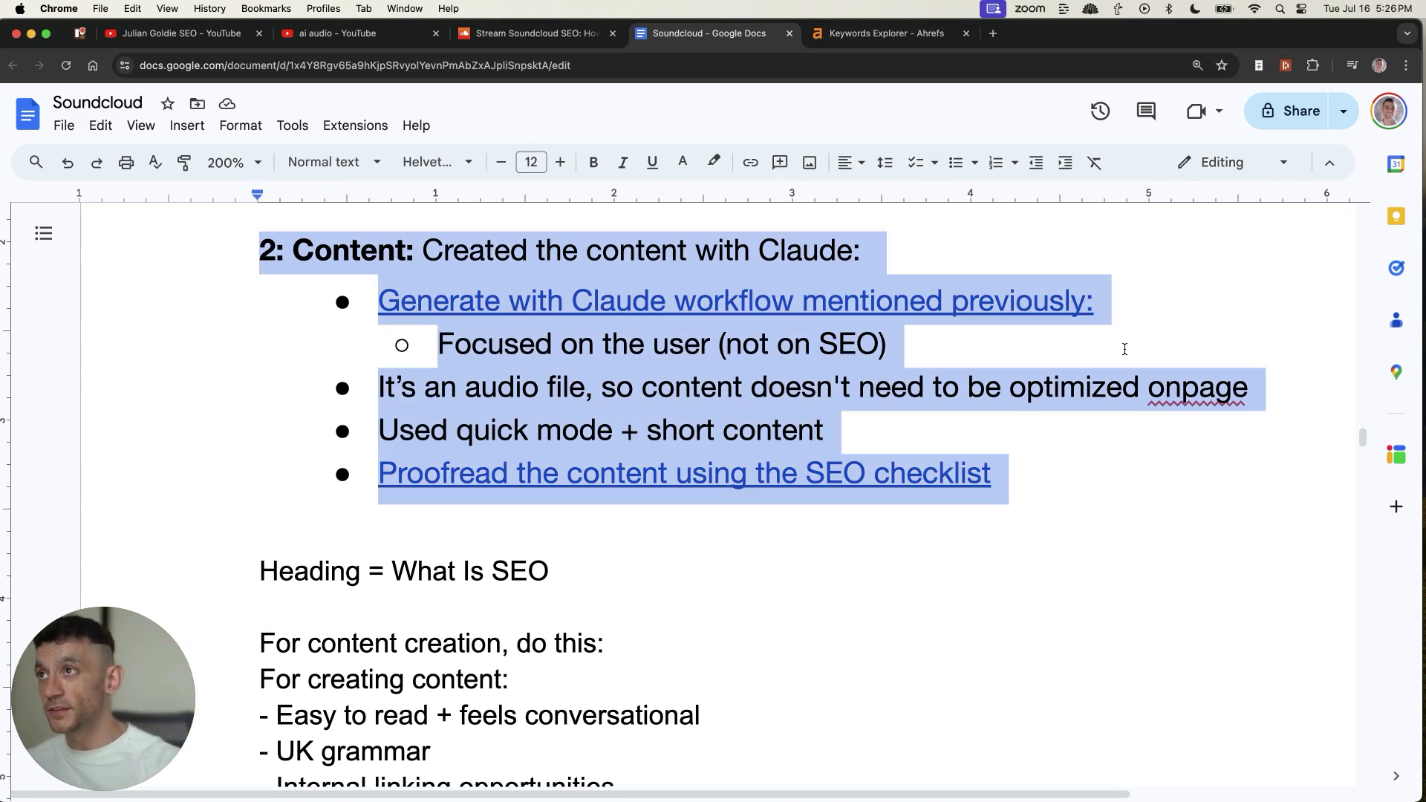
pyautogui.scroll(-3, 399, 406)
pyautogui.scroll(-2, 191, 340)
pyautogui.scroll(1, 190, 340)
pyautogui.scroll(1, 211, 291)
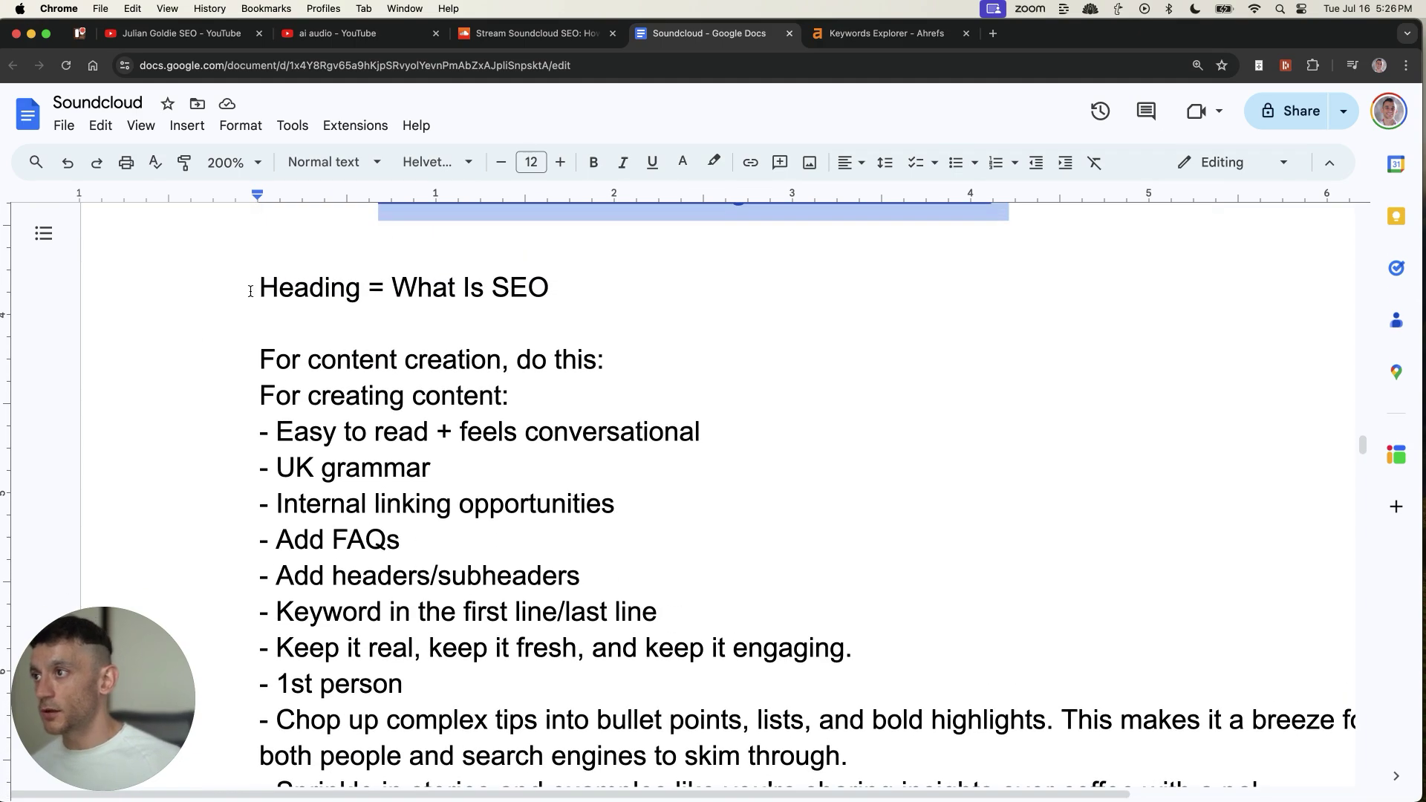
pyautogui.click(213, 292)
pyautogui.scroll(-5, 653, 592)
pyautogui.scroll(-1, 652, 592)
pyautogui.scroll(-1, 653, 592)
pyautogui.scroll(-5, 653, 592)
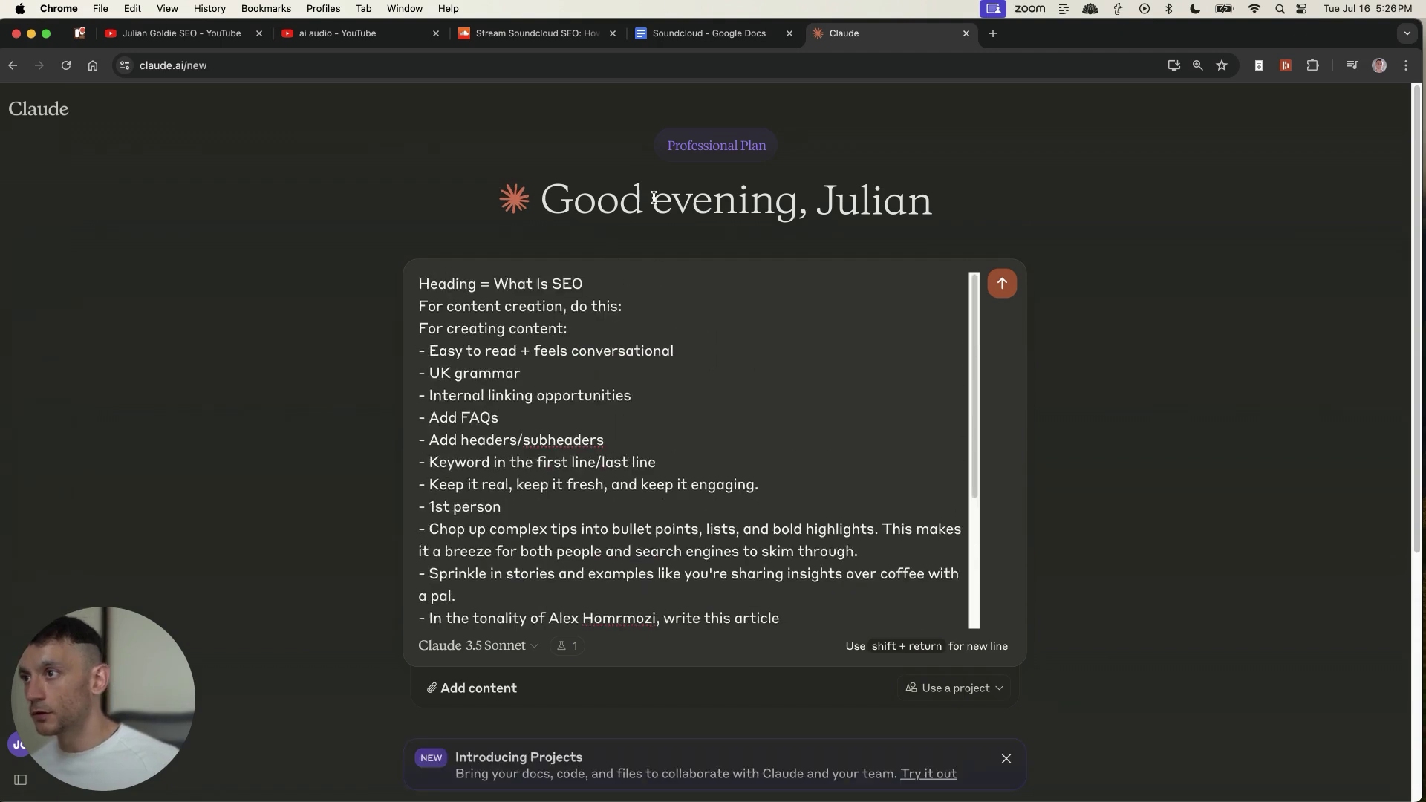
# Select What Is SEO in the heading to replace, then highlight the opening lines of Claude's article reply.
pyautogui.hotkey('shift', 'End')
pyautogui.write('S')
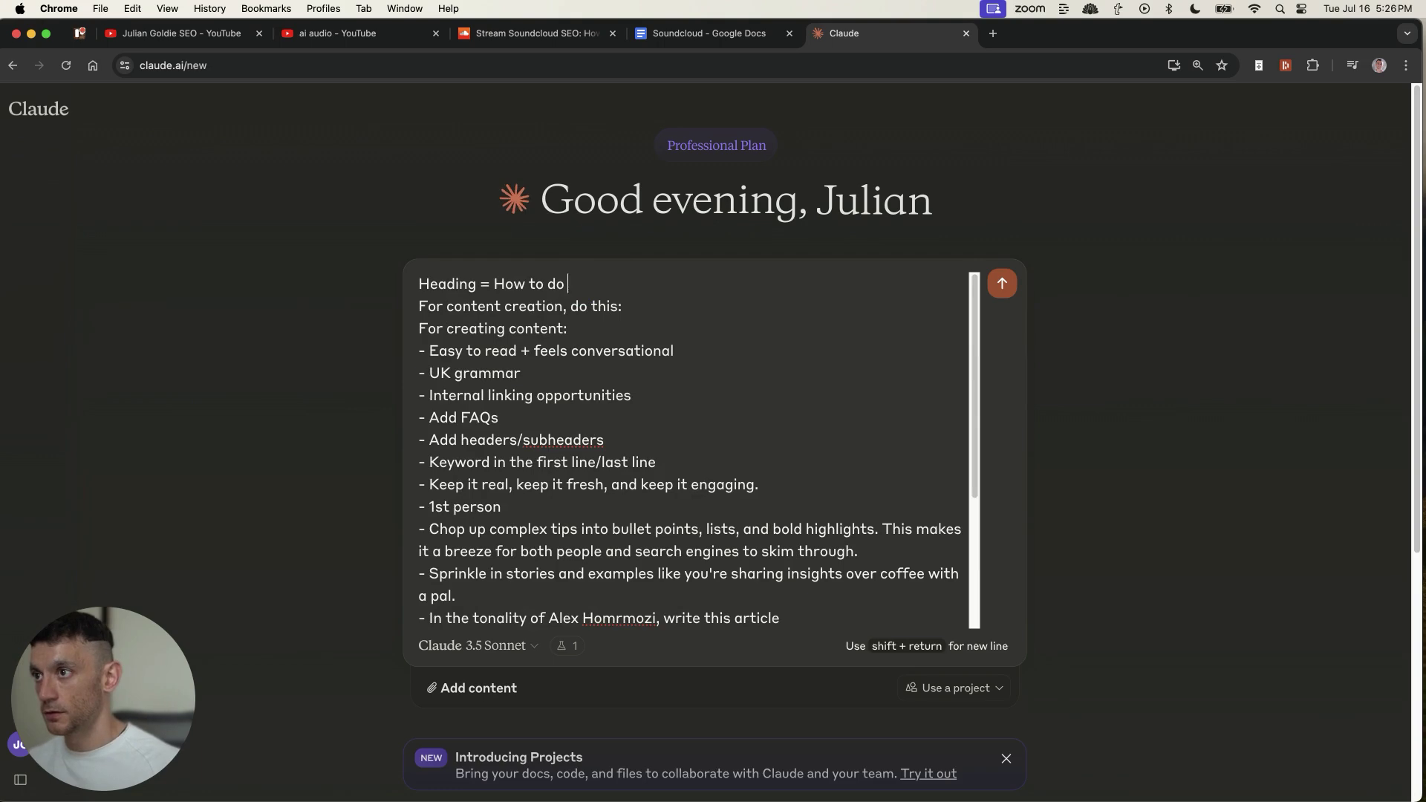
pyautogui.write('oud SEO')
pyautogui.scroll(-5, 811, 405)
pyautogui.scroll(5, 811, 405)
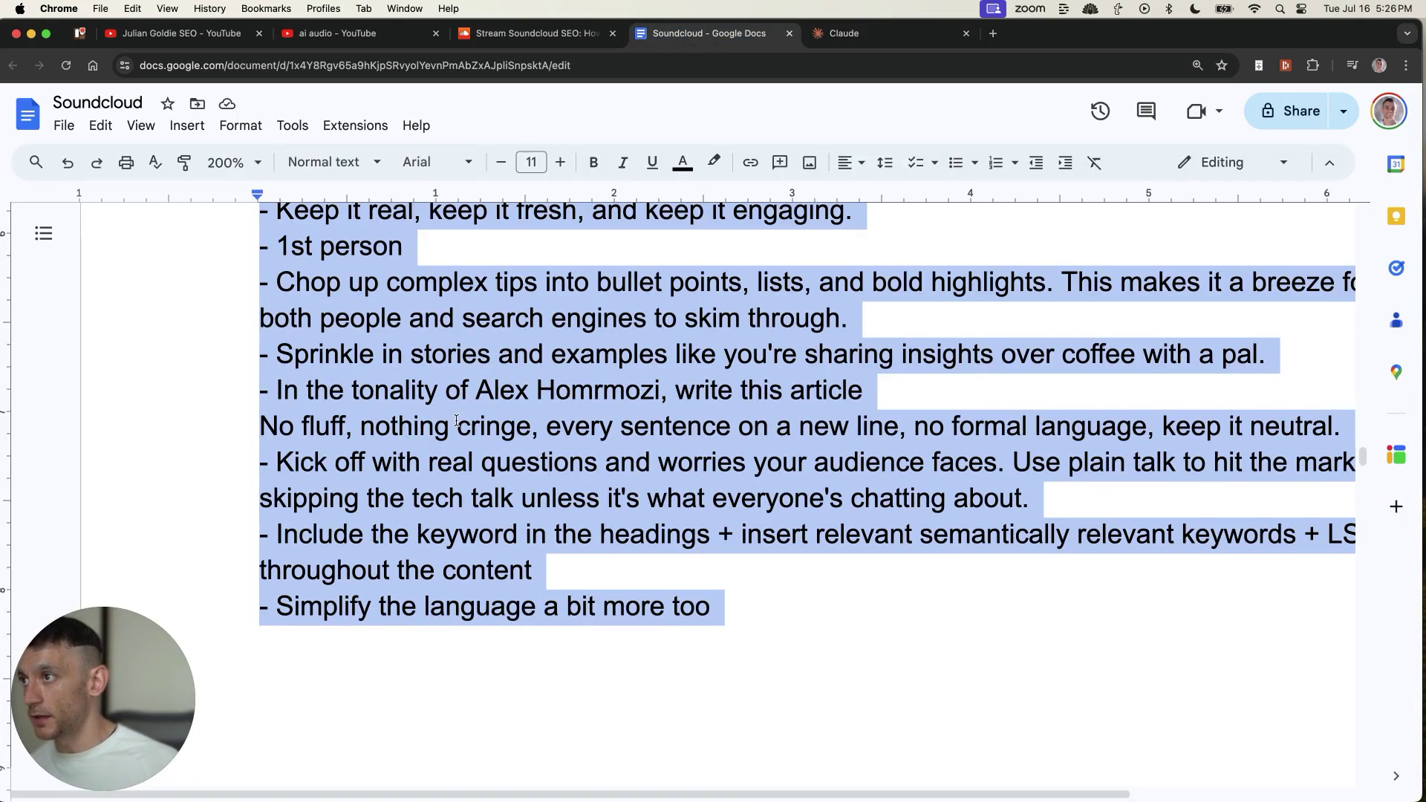
pyautogui.scroll(5, 456, 421)
pyautogui.scroll(2, 455, 421)
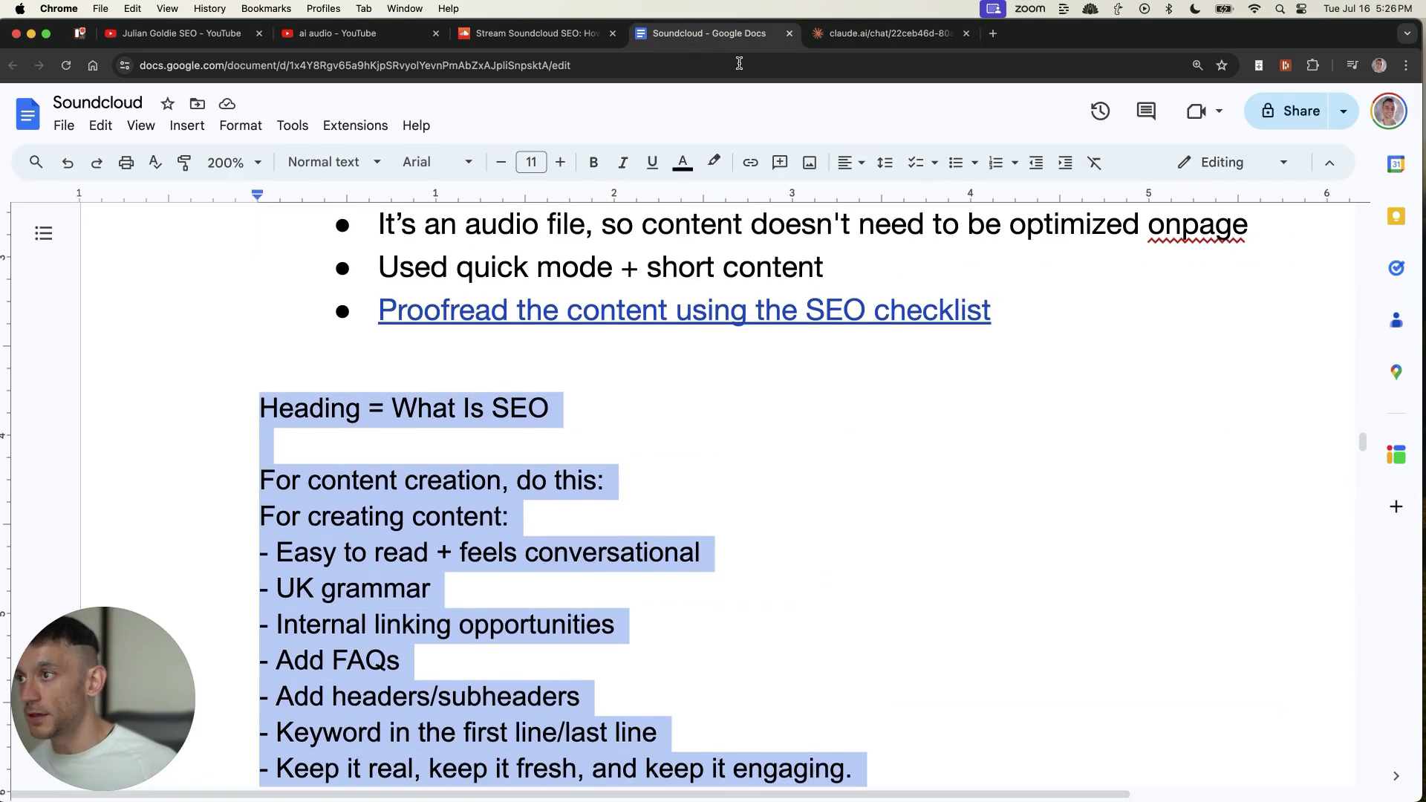
pyautogui.click(880, 33)
pyautogui.scroll(2, 491, 284)
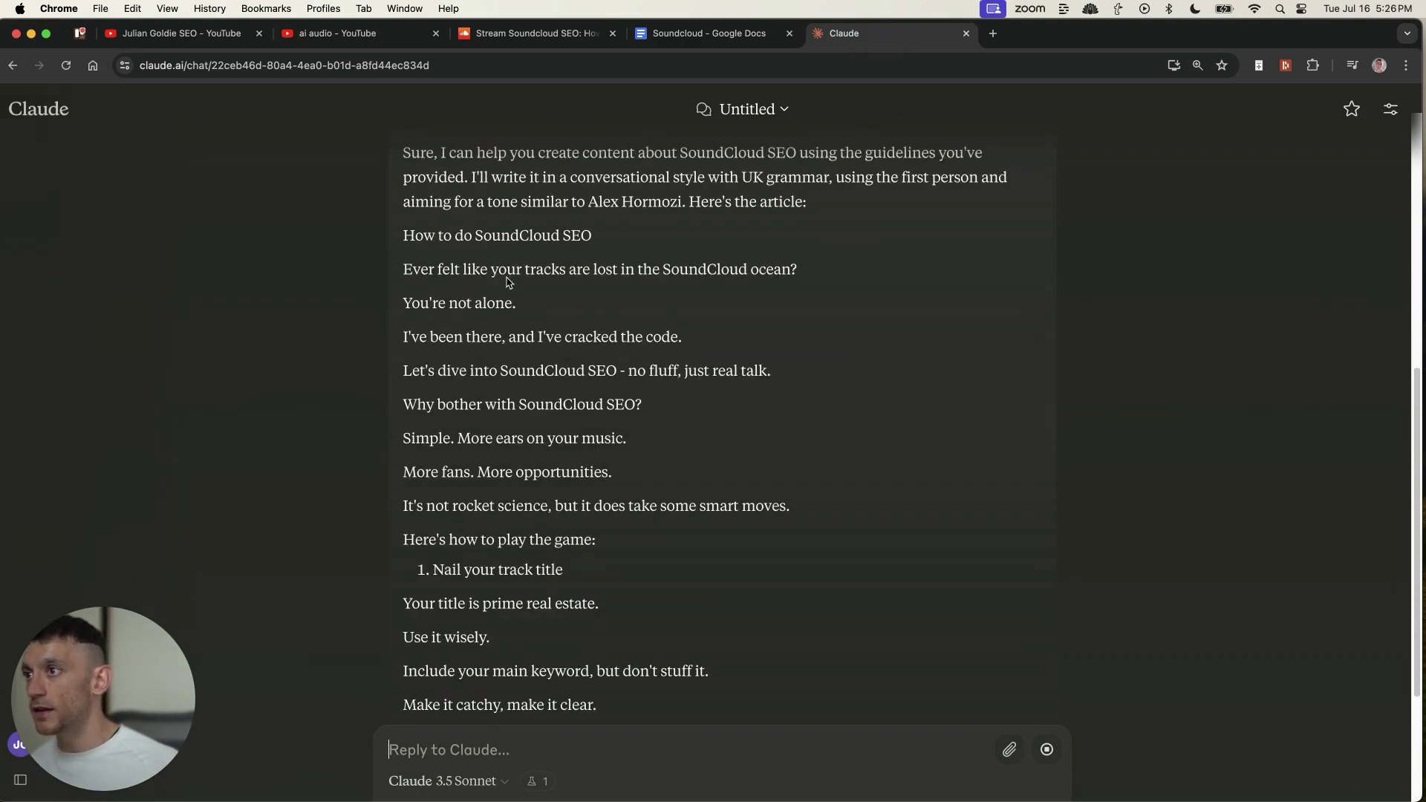
pyautogui.moveTo(407, 267); pyautogui.dragTo(769, 380)
pyautogui.click(763, 459)
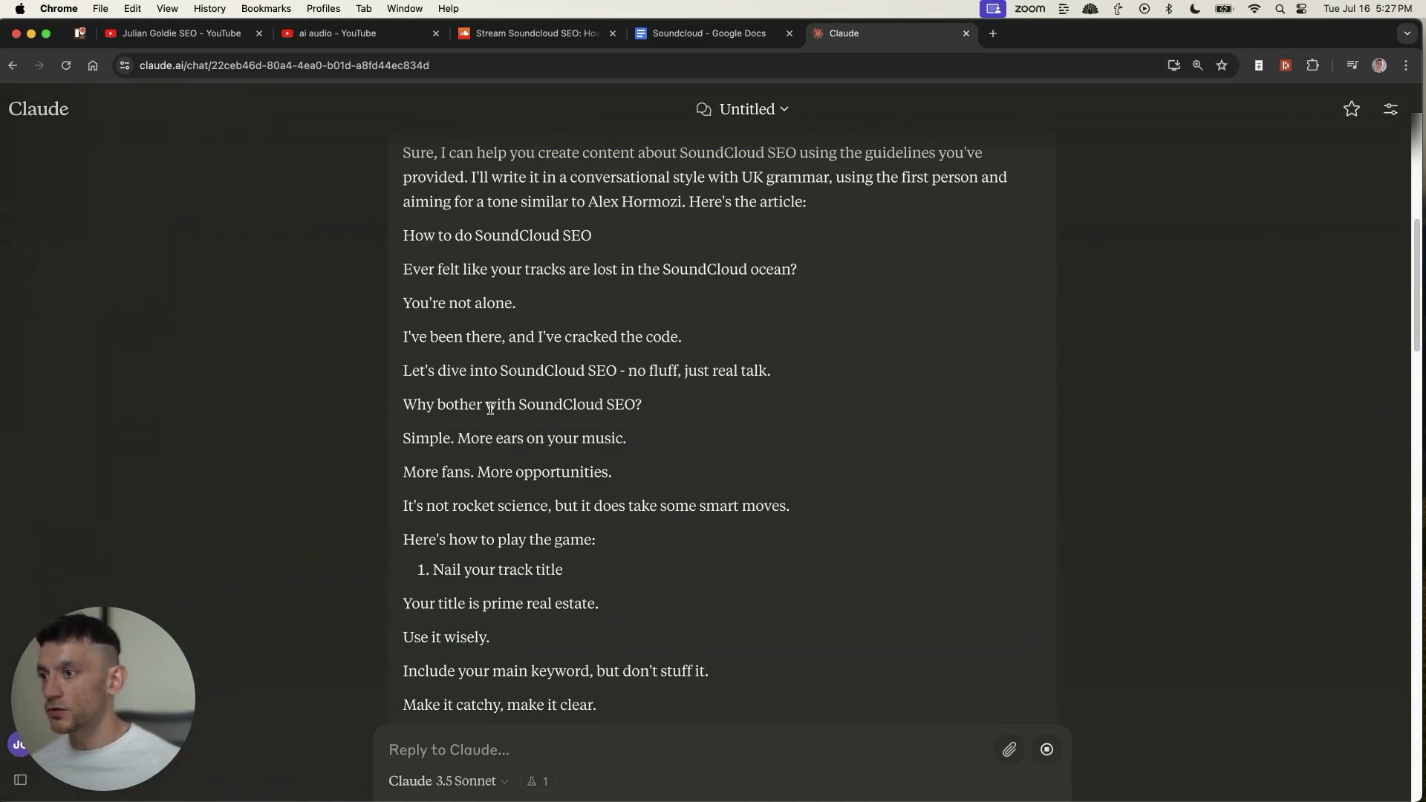
pyautogui.scroll(-2, 546, 438)
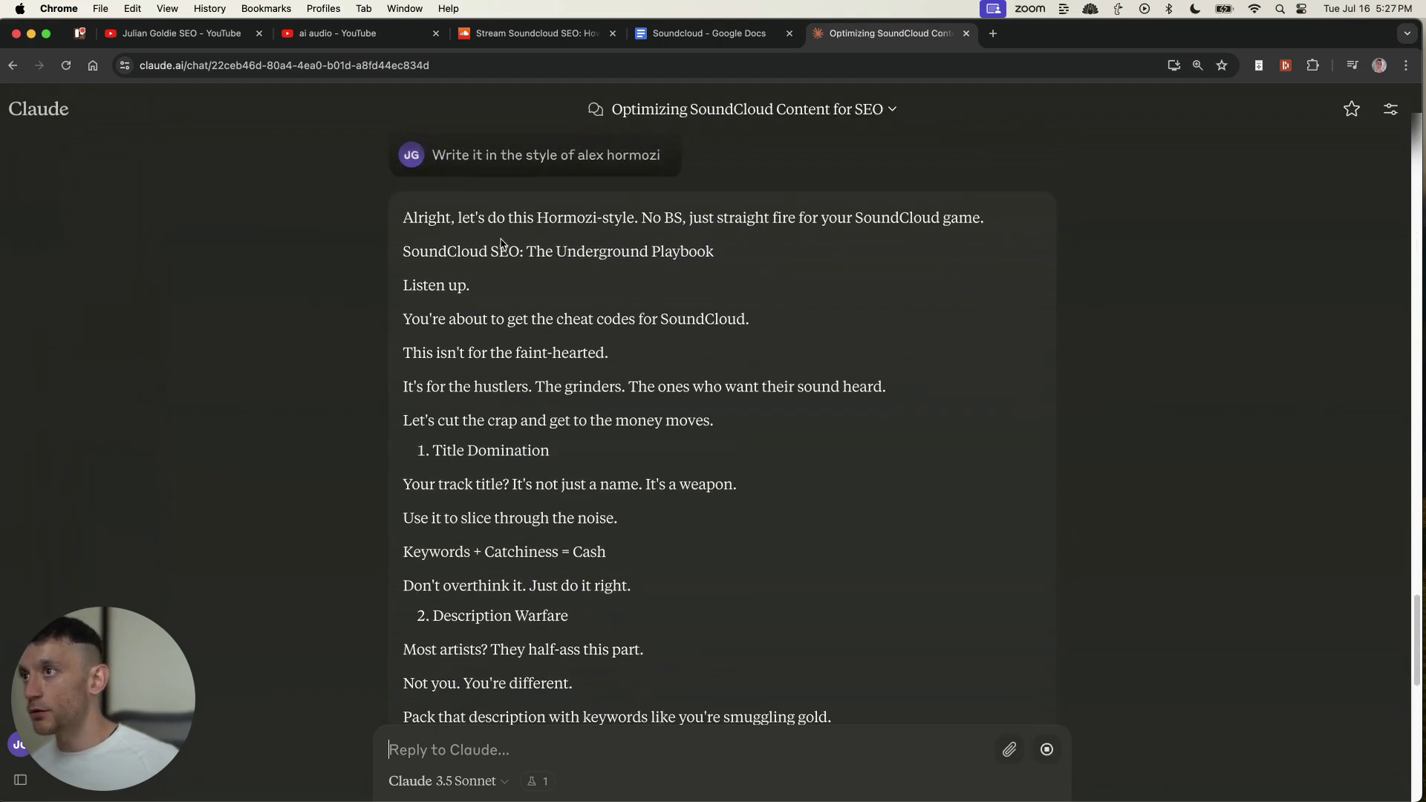
pyautogui.scroll(1, 500, 243)
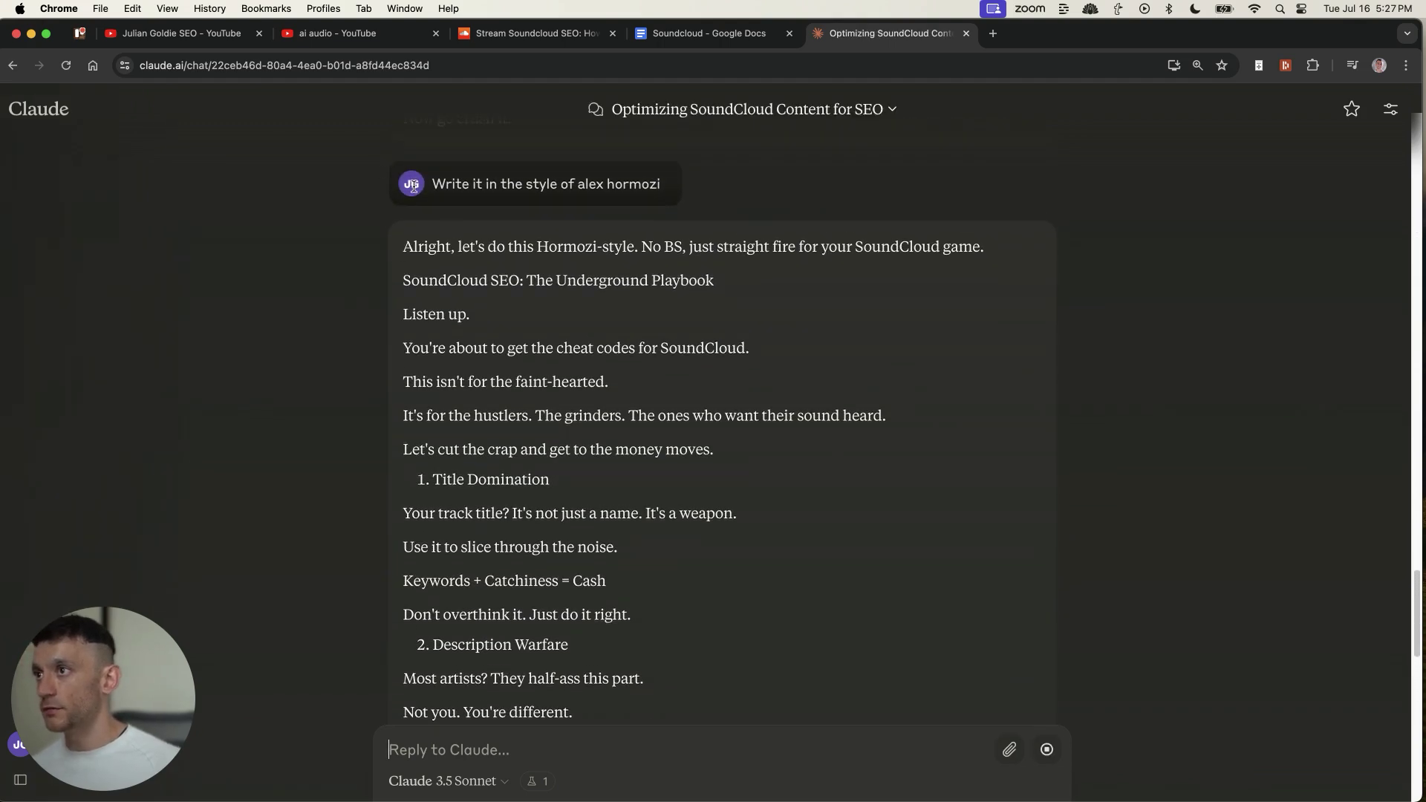
pyautogui.moveTo(432, 184); pyautogui.dragTo(660, 184)
pyautogui.scroll(5, 657, 189)
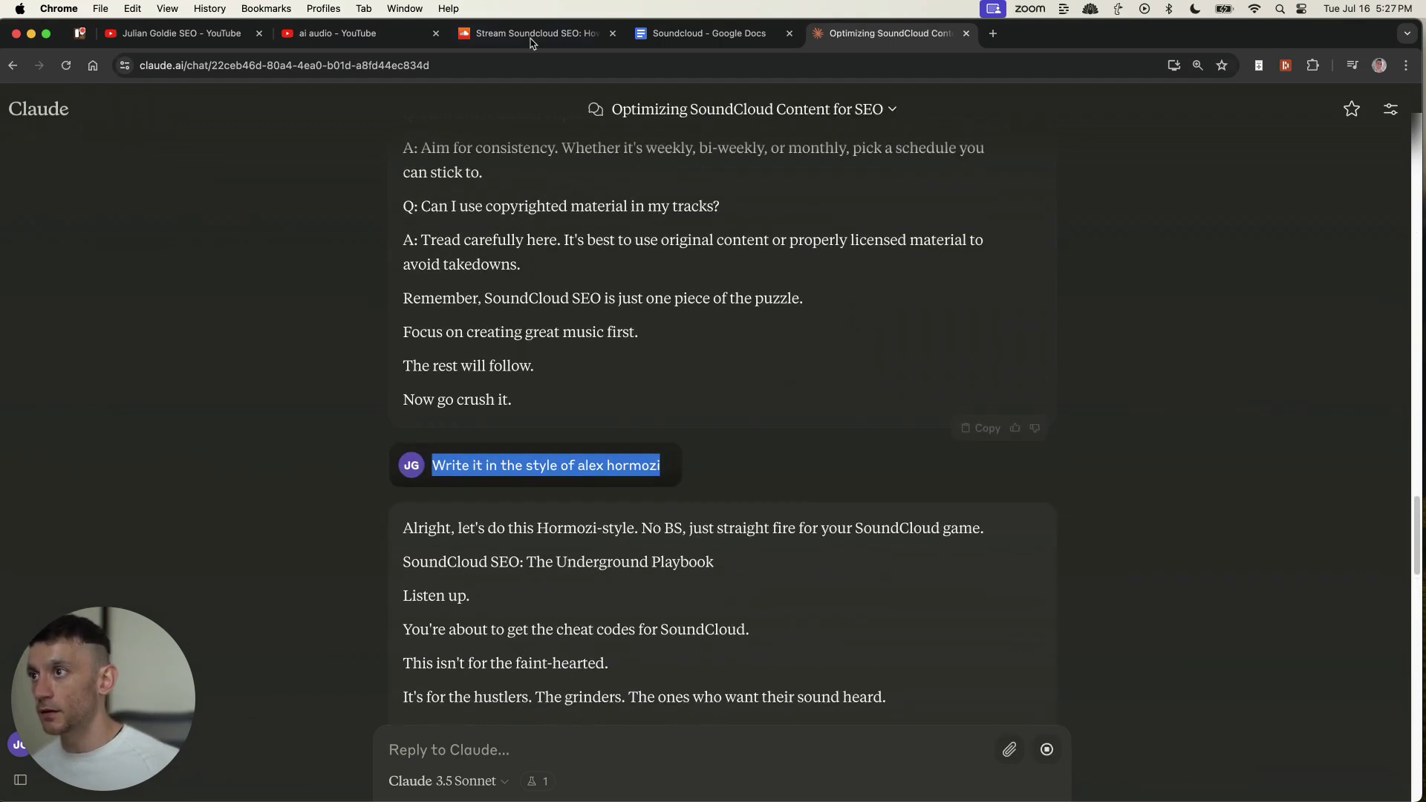
pyautogui.scroll(-8, 421, 243)
pyautogui.scroll(1, 405, 174)
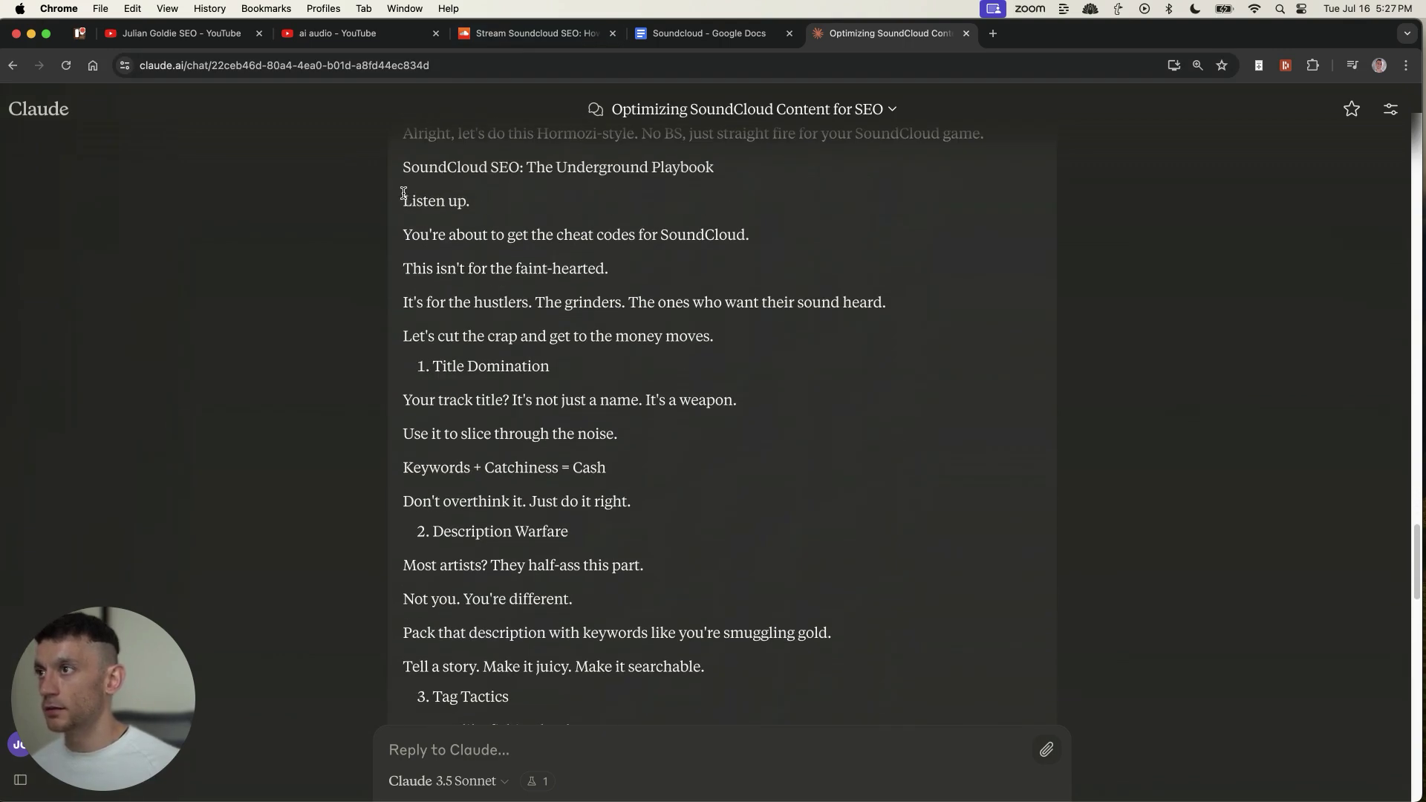
pyautogui.scroll(1, 403, 192)
# Highlight the Hormozi rewrite's three hook lines and its intro through Listen up.
pyautogui.moveTo(391, 301); pyautogui.dragTo(955, 353)
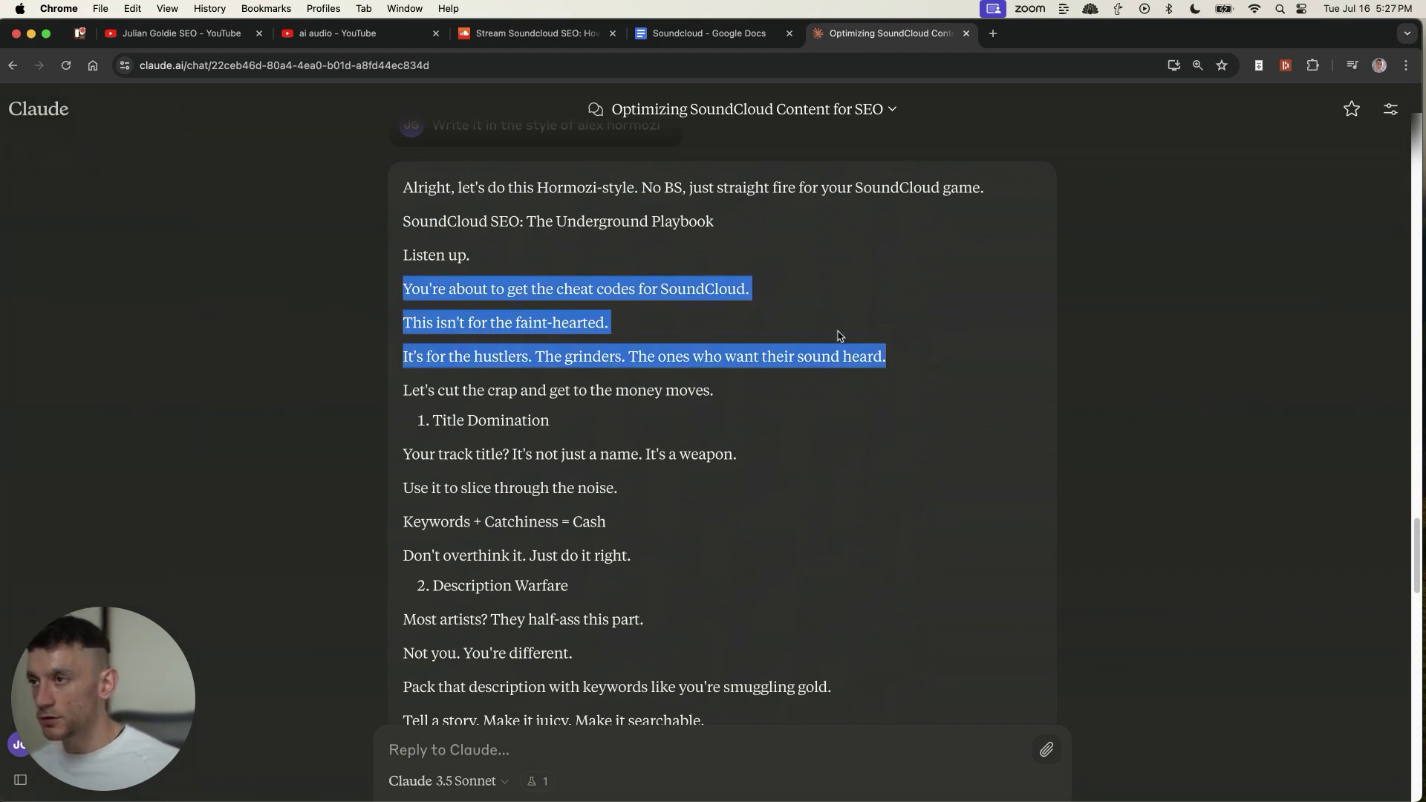
pyautogui.click(536, 252)
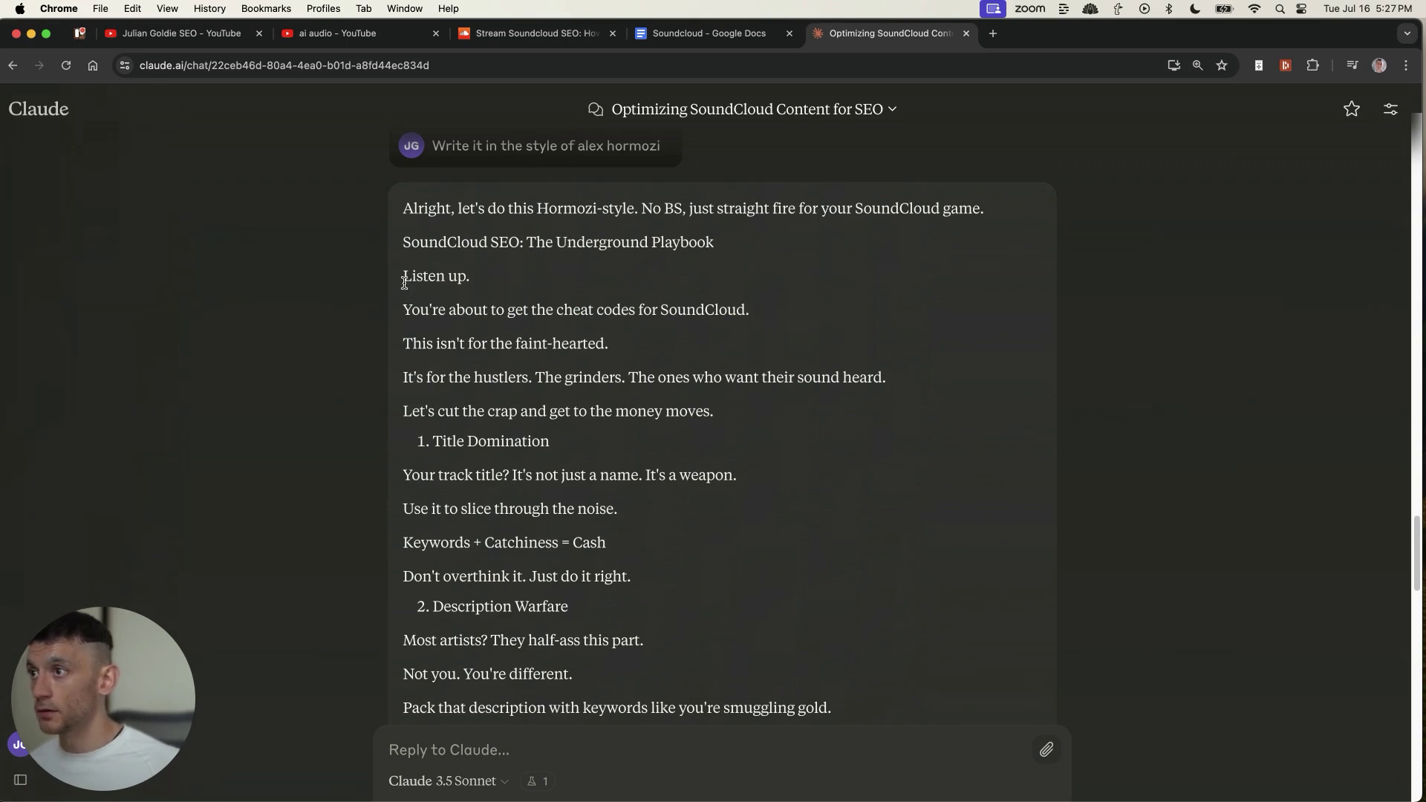
pyautogui.moveTo(398, 285)
pyautogui.mouseDown()
pyautogui.moveTo(789, 322)
pyautogui.moveTo(779, 356)
pyautogui.moveTo(726, 383)
pyautogui.moveTo(913, 373)
pyautogui.mouseUp()
pyautogui.click(574, 466)
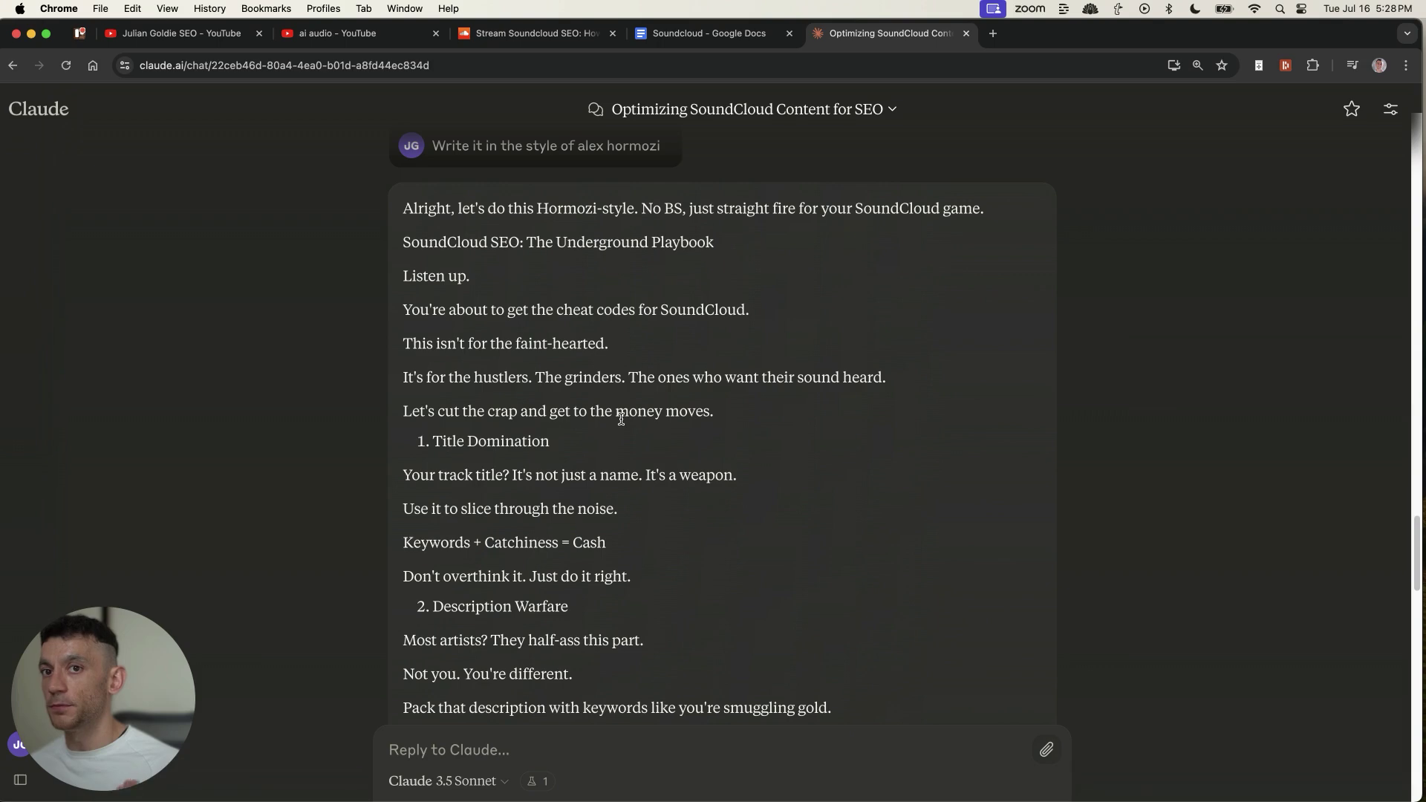
pyautogui.scroll(-1, 624, 334)
pyautogui.scroll(3, 601, 201)
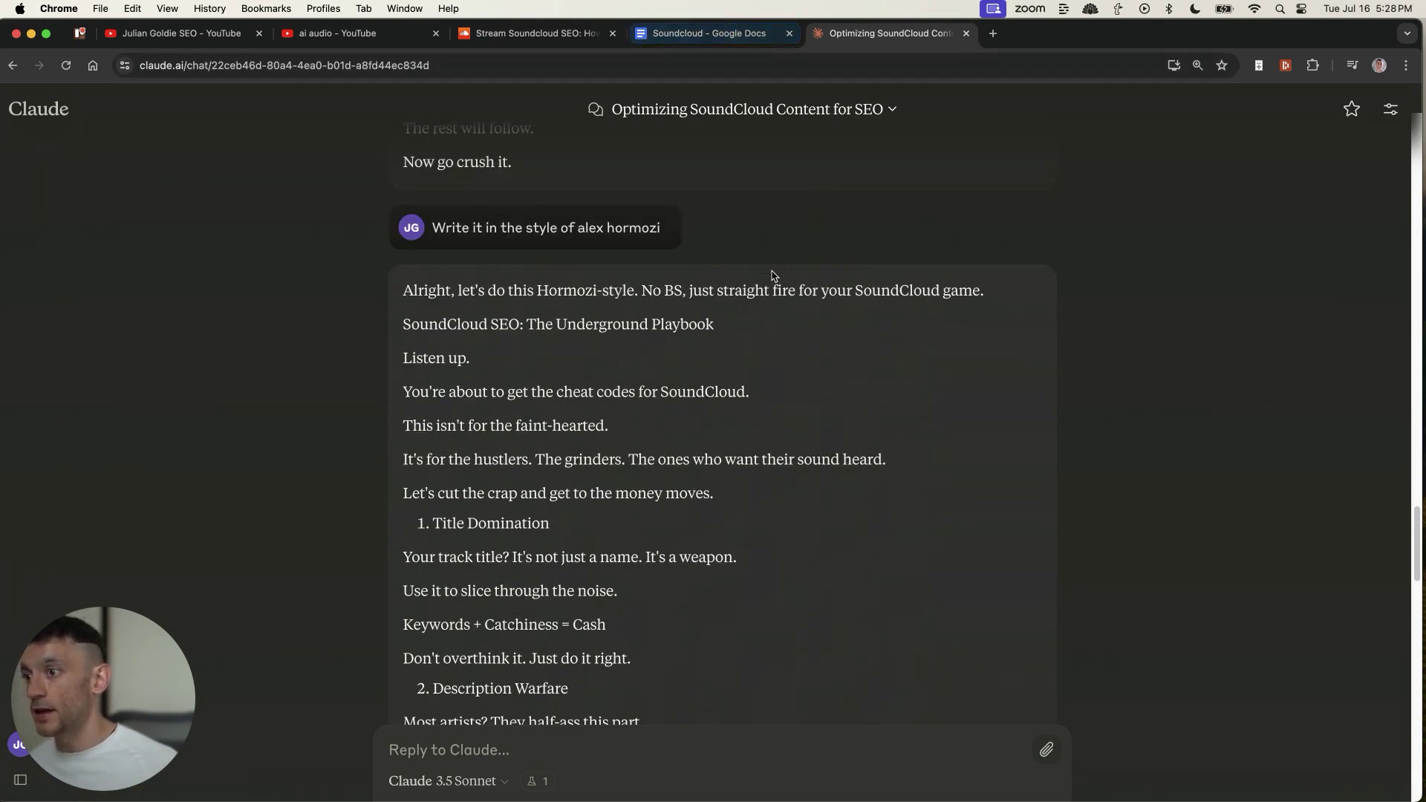
pyautogui.scroll(-10, 749, 317)
pyautogui.scroll(-5, 749, 317)
pyautogui.scroll(2, 745, 309)
pyautogui.scroll(2, 656, 418)
pyautogui.scroll(5, 646, 430)
pyautogui.scroll(4, 623, 289)
pyautogui.scroll(3, 614, 370)
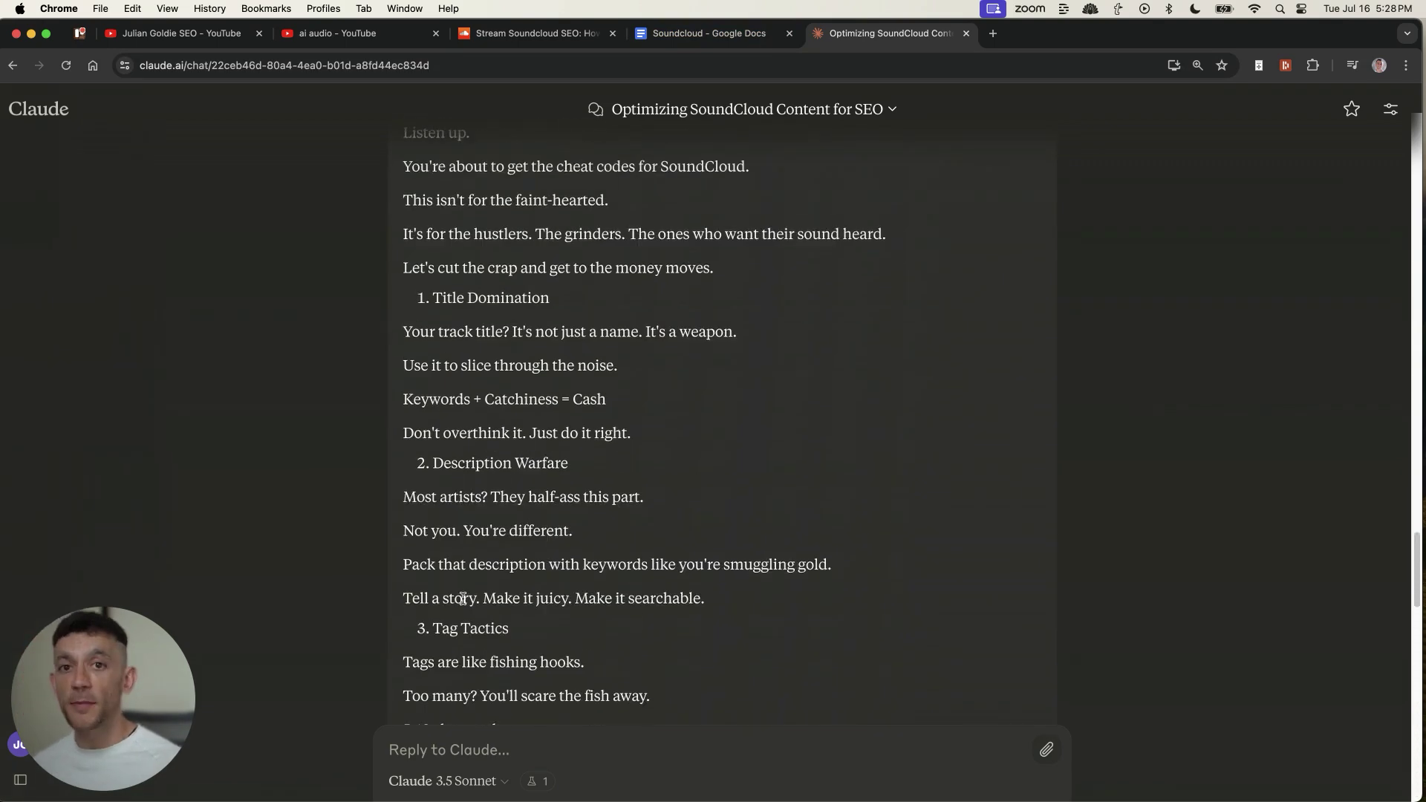
pyautogui.scroll(3, 383, 481)
pyautogui.scroll(1, 389, 490)
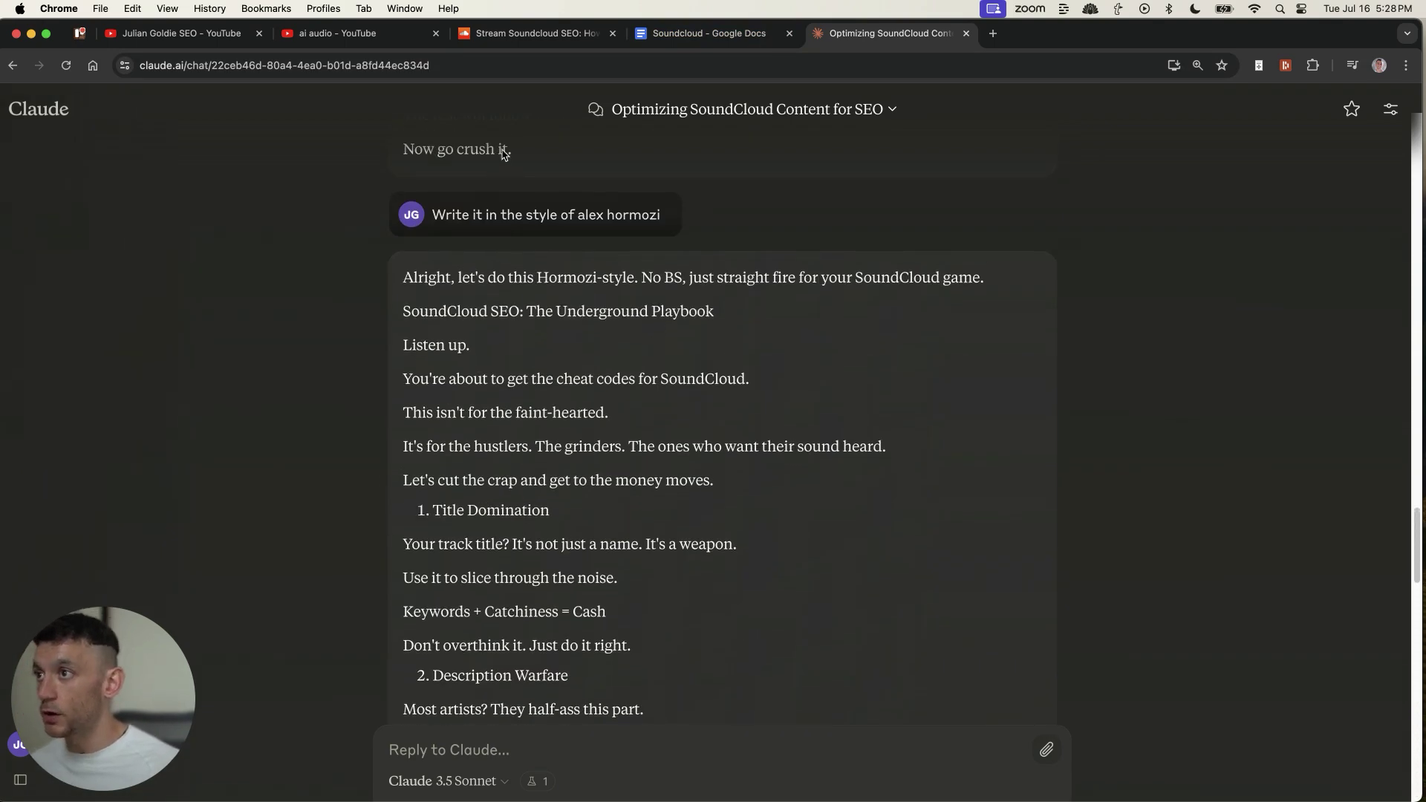
# Select the 'Write it in the style of alex hormozi' request above the reply.
pyautogui.moveTo(428, 213); pyautogui.dragTo(777, 230)
pyautogui.click(734, 346)
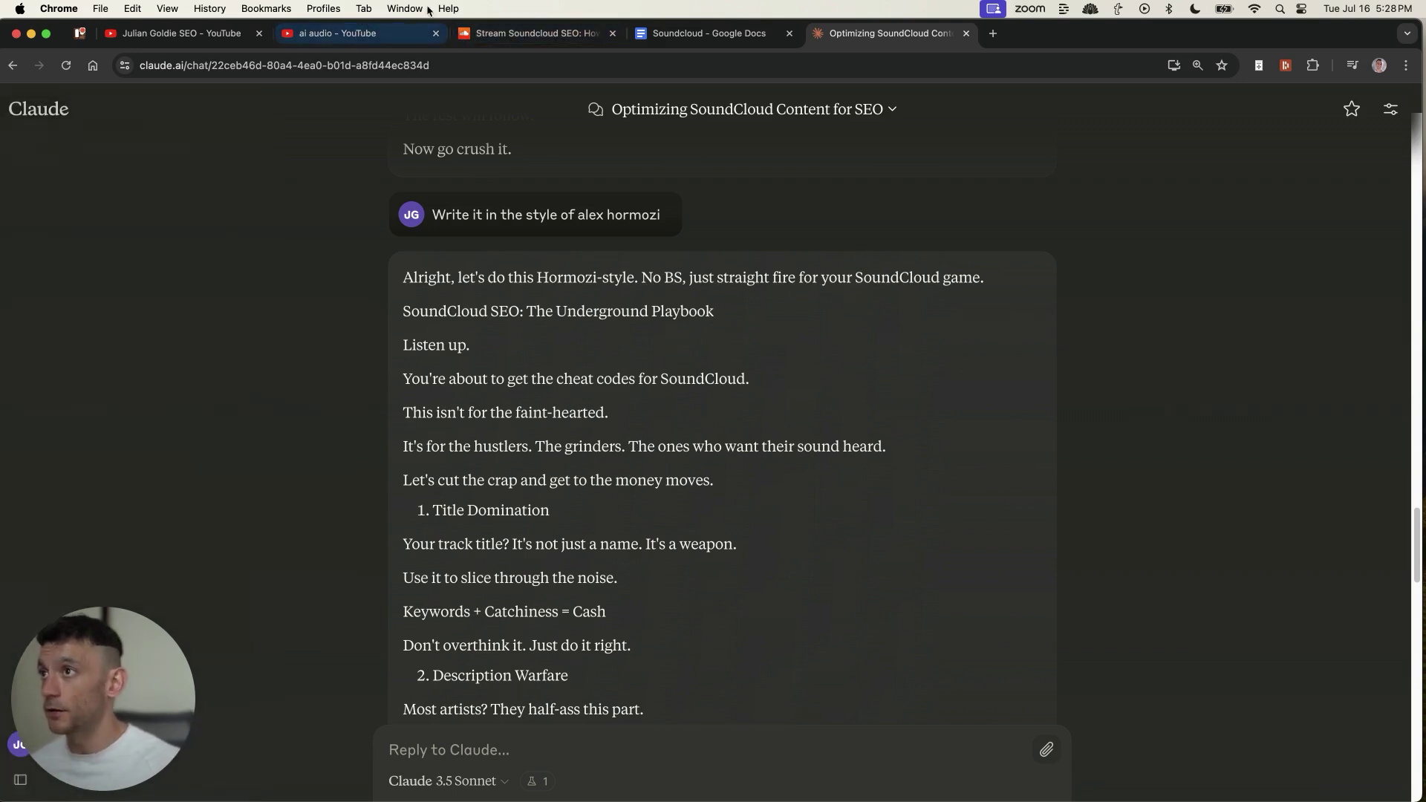
# In the SoundCloud notes, select the Content section and its content creation checklist, undoing stray edits.
pyautogui.click(702, 34)
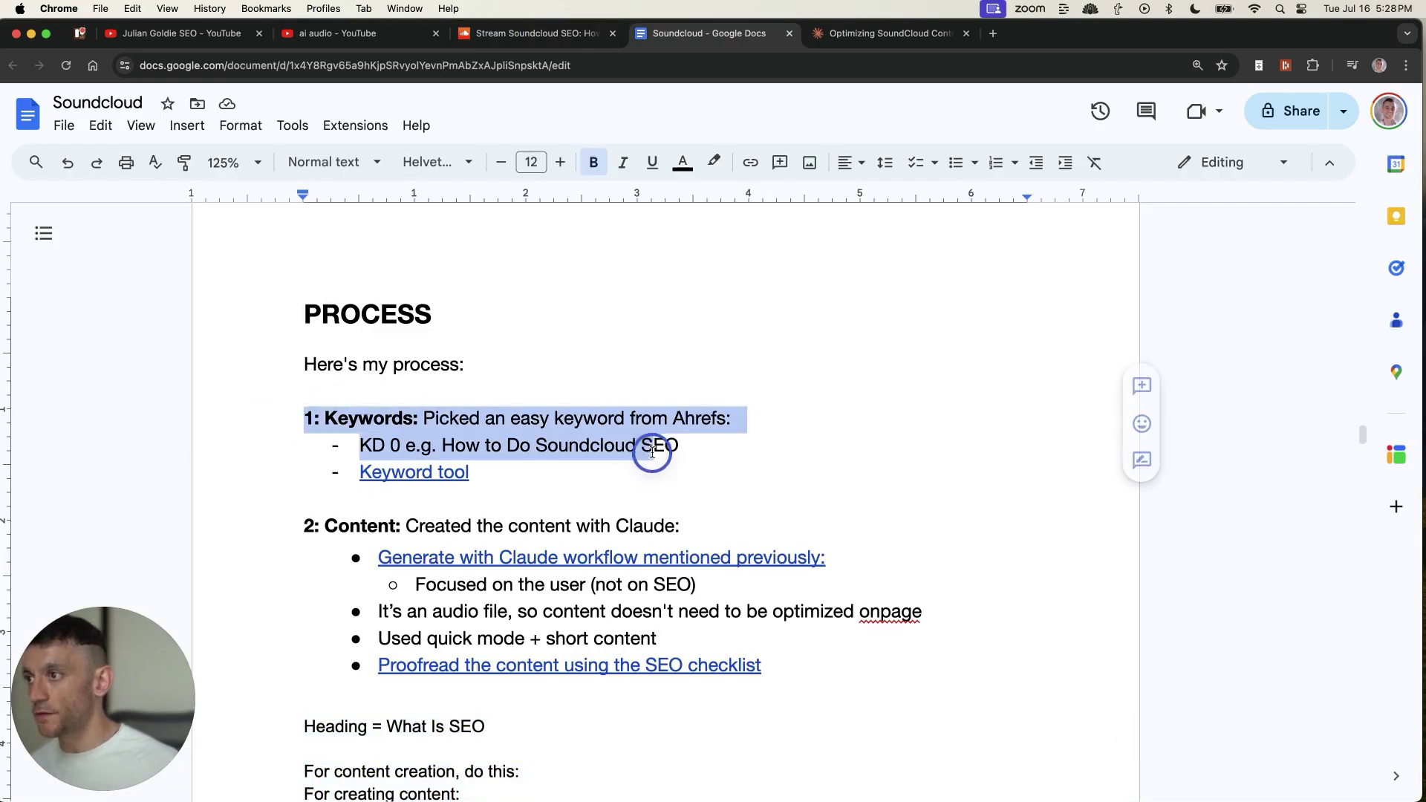
pyautogui.moveTo(287, 412); pyautogui.dragTo(662, 461)
pyautogui.scroll(-5, 665, 455)
pyautogui.scroll(1, 622, 453)
pyautogui.scroll(2, 622, 453)
pyautogui.scroll(1, 392, 328)
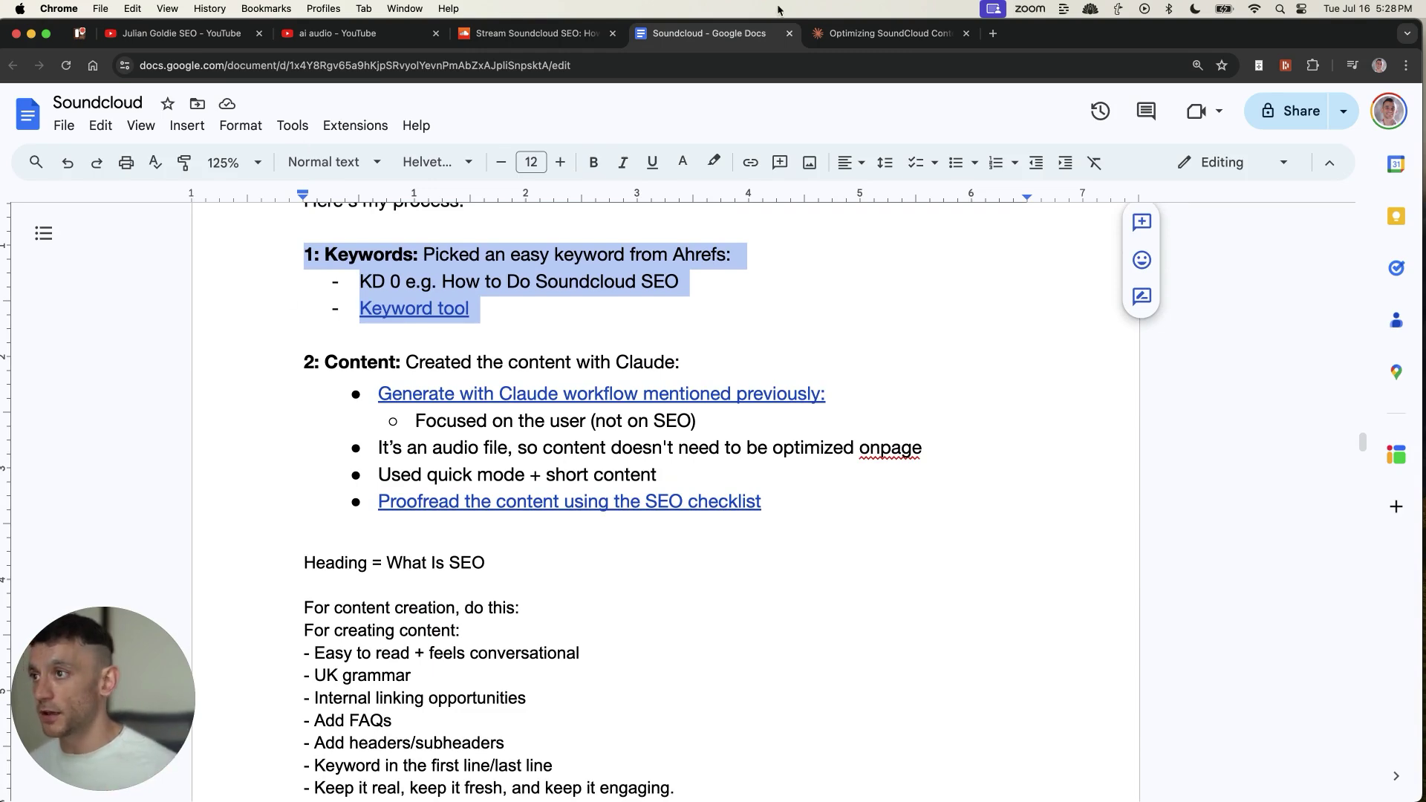
pyautogui.moveTo(258, 349); pyautogui.dragTo(651, 571)
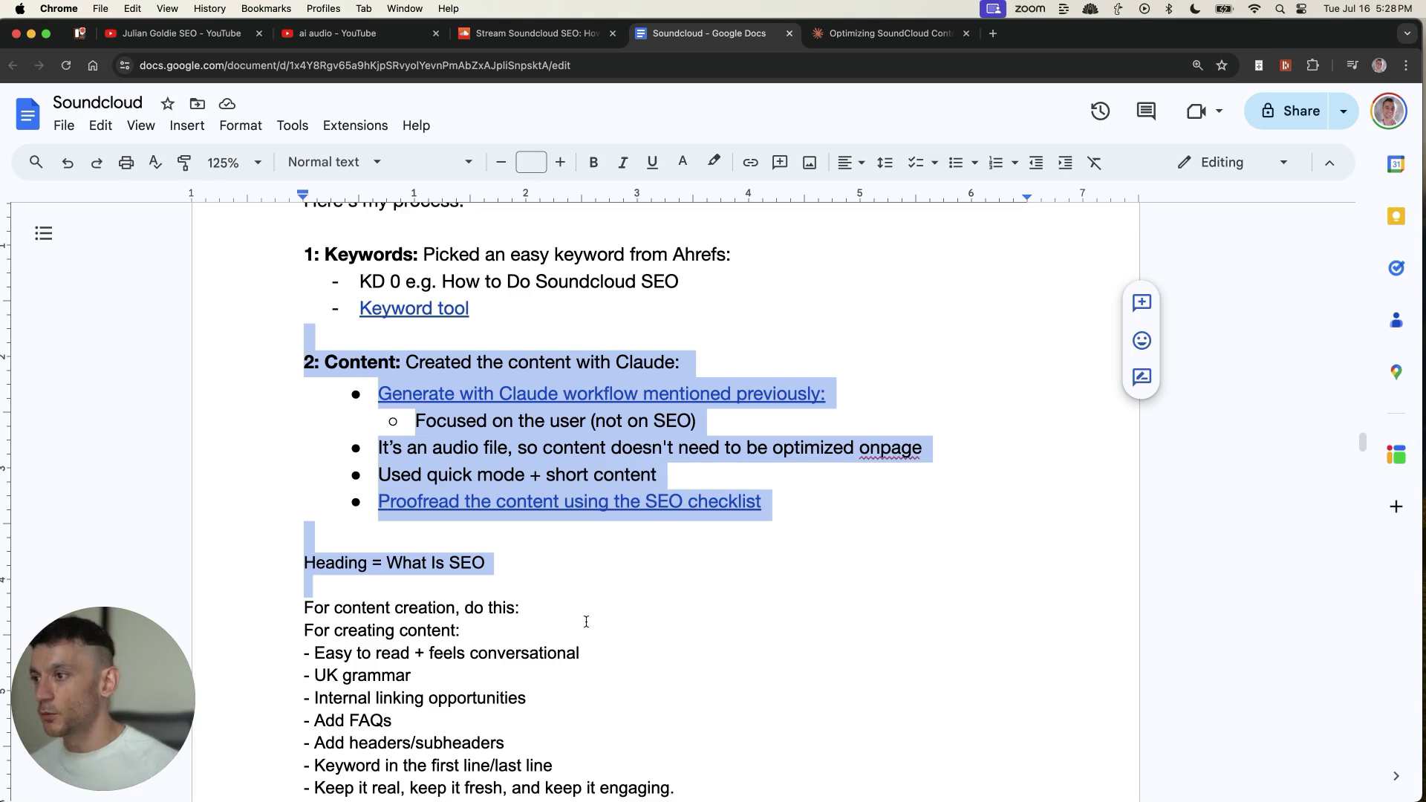
pyautogui.press('super+z')
pyautogui.moveTo(255, 563); pyautogui.dragTo(632, 724)
pyautogui.scroll(-1, 611, 694)
pyautogui.press('super+z')
pyautogui.click(474, 468)
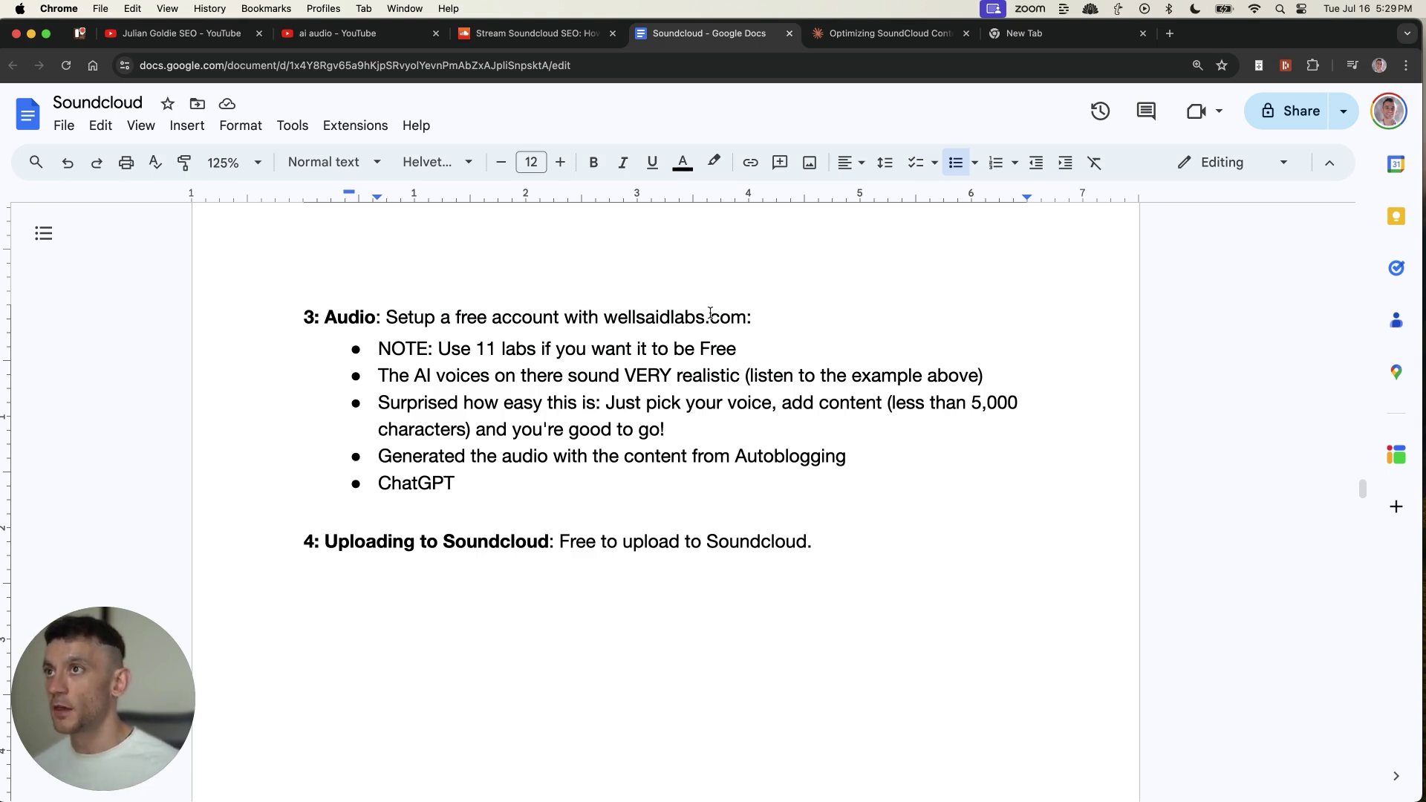
# Copy Claude's rewritten playbook reply, then Google elevenlabs and open the ElevenLabs site.
pyautogui.click(822, 44)
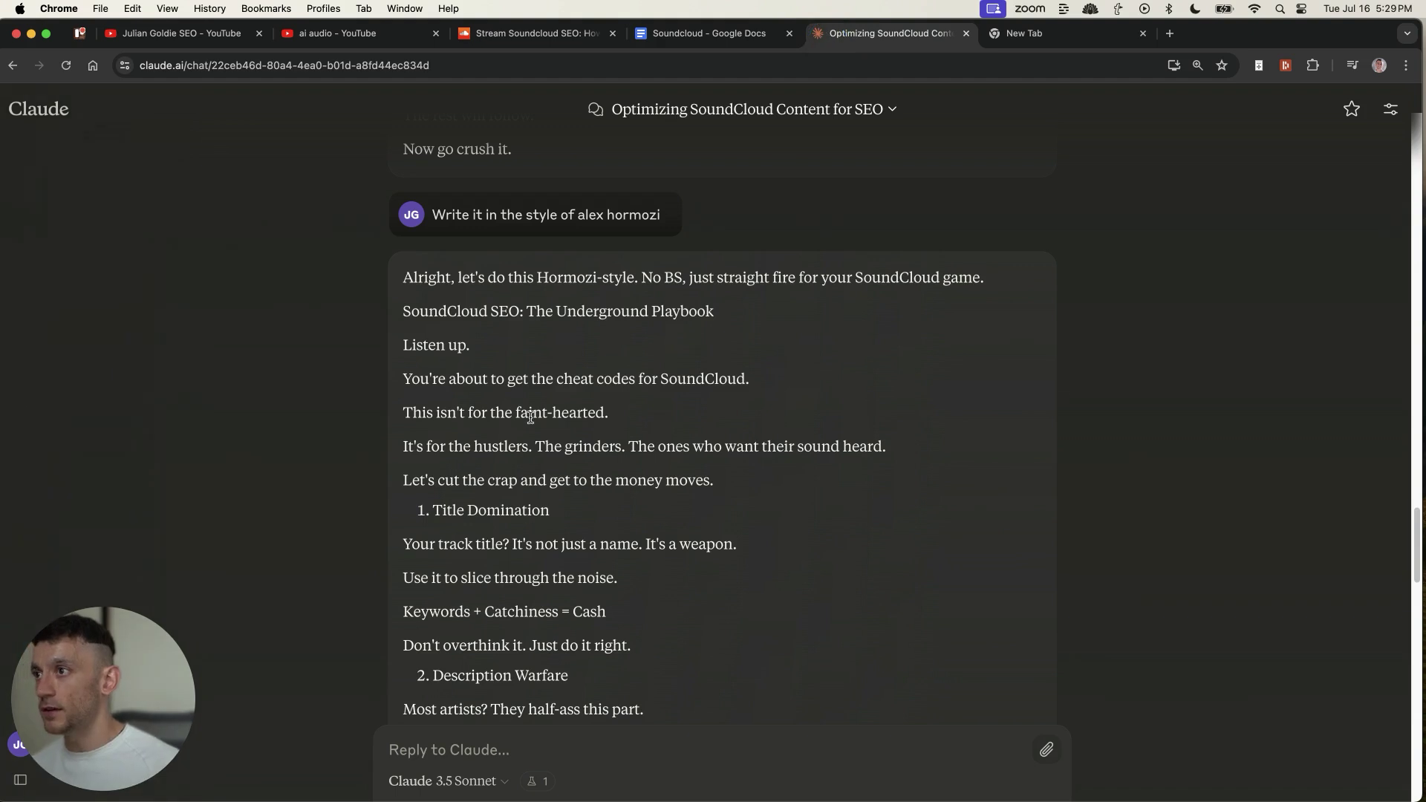
pyautogui.doubleClick(436, 309)
pyautogui.press('shift+super+Down')
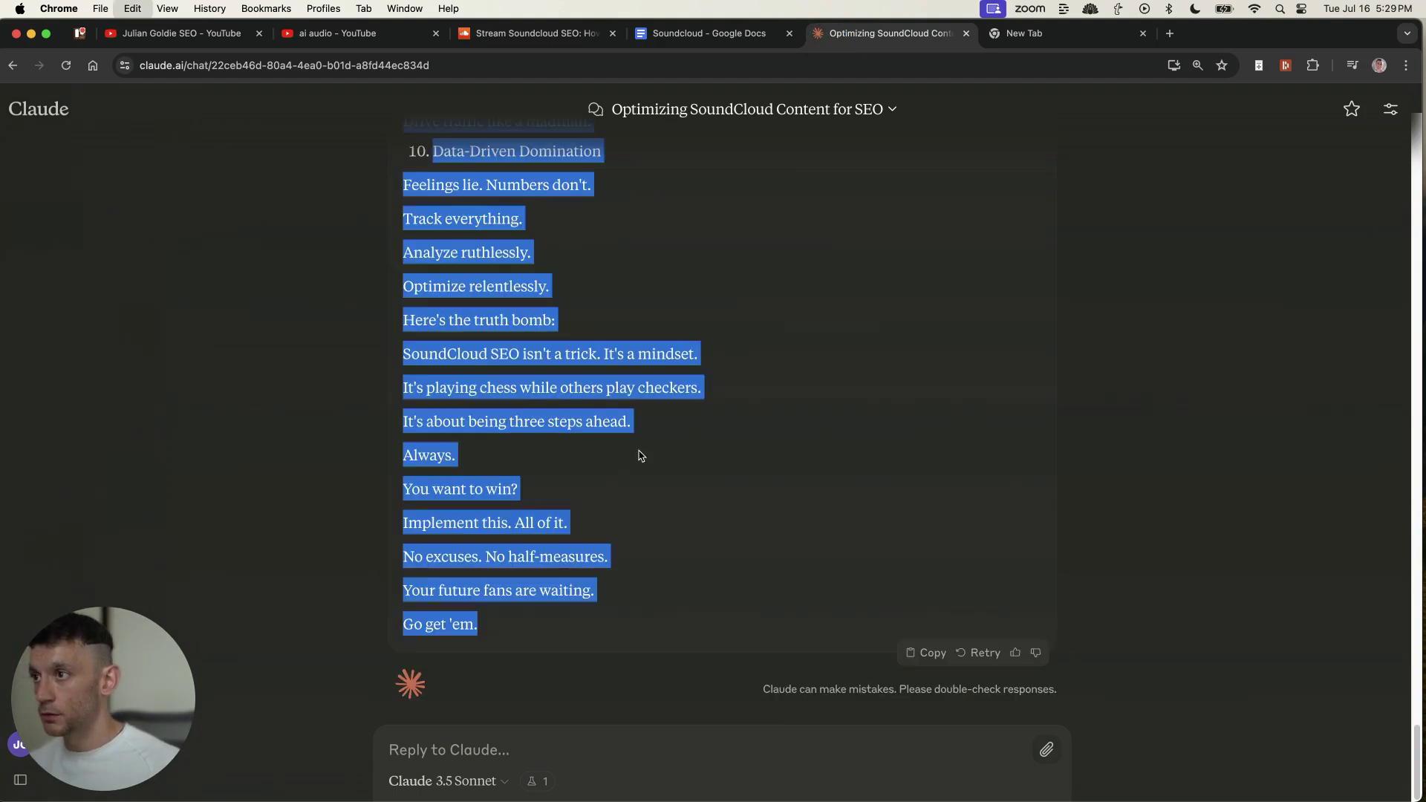
pyautogui.hotkey('ctrl', 'Tab')
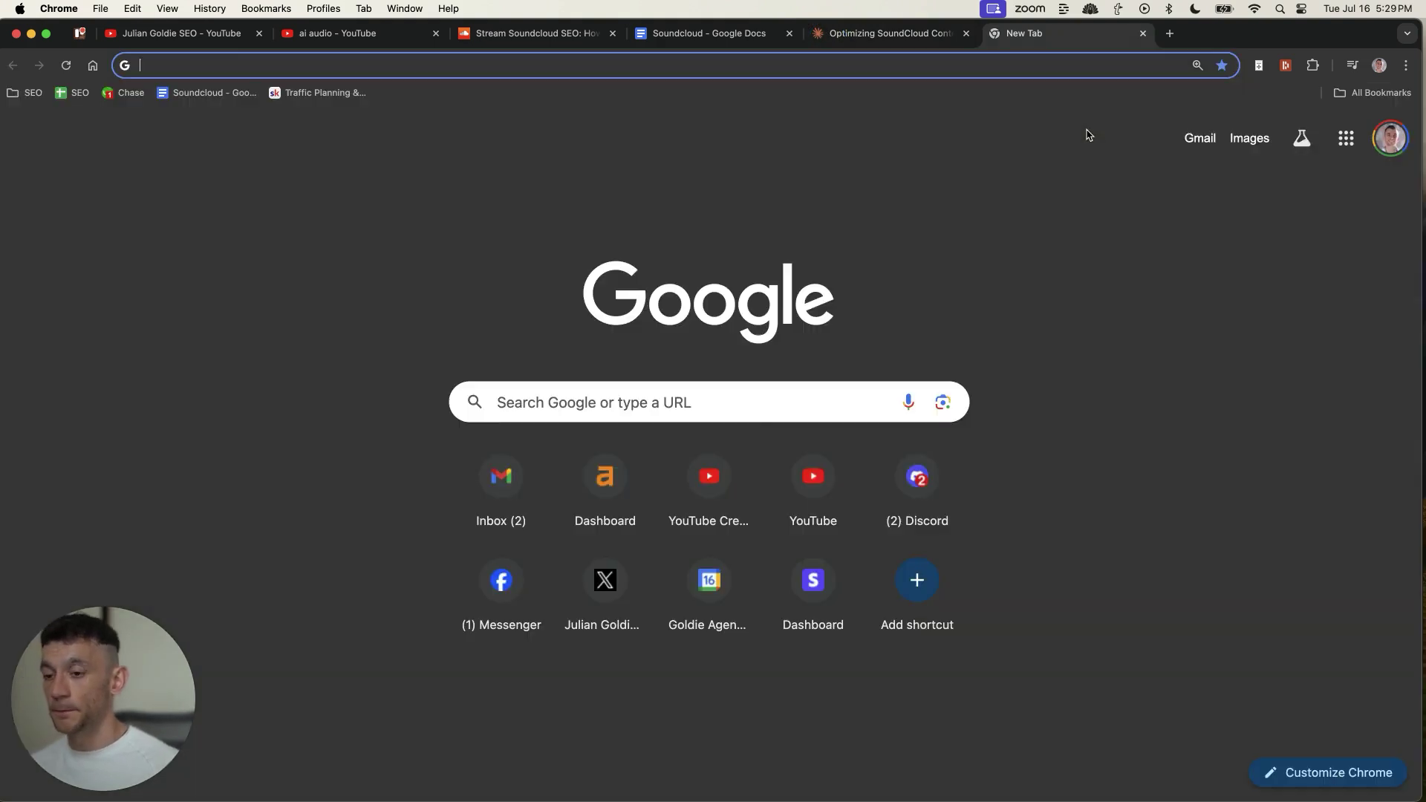
pyautogui.write('elevenlabs')
pyautogui.press('Return')
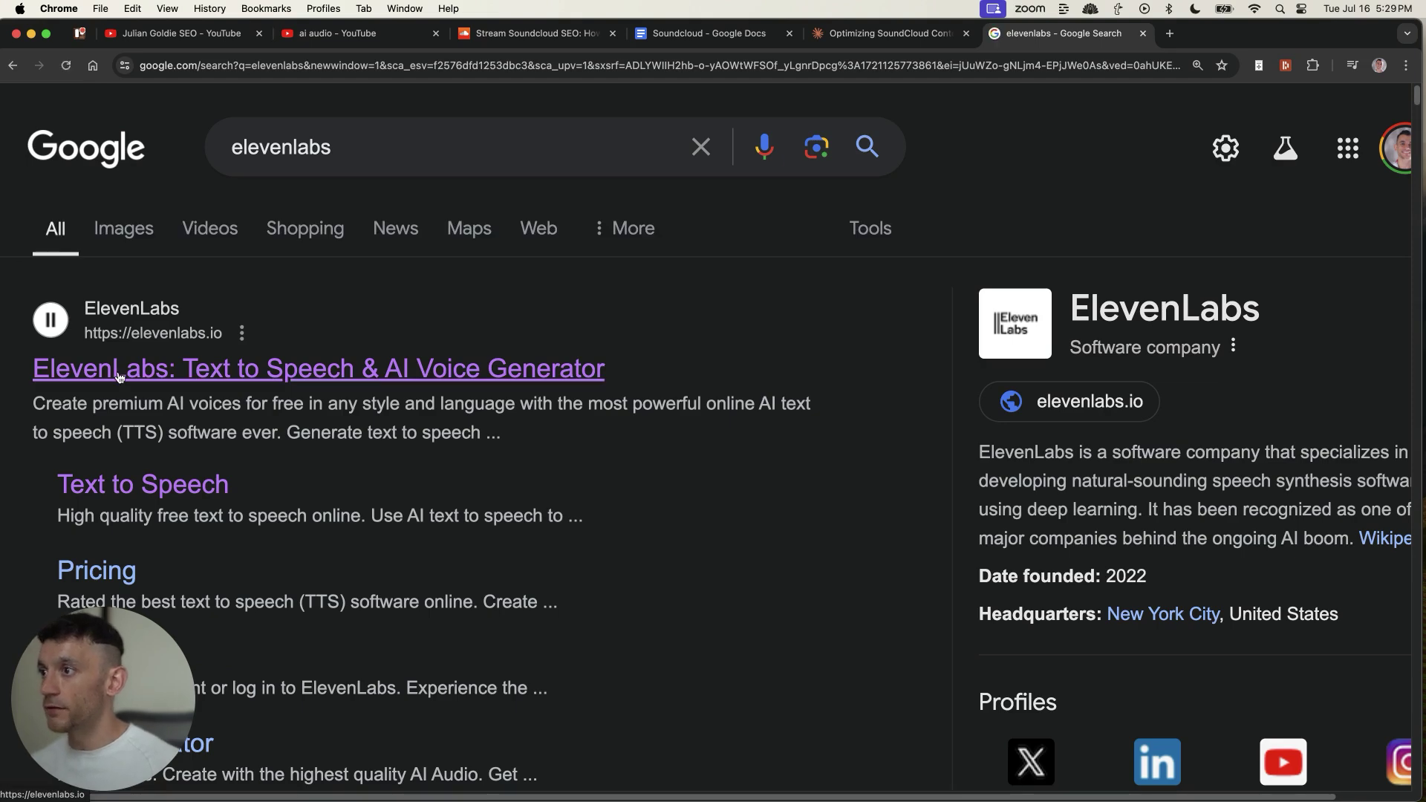
pyautogui.click(118, 377)
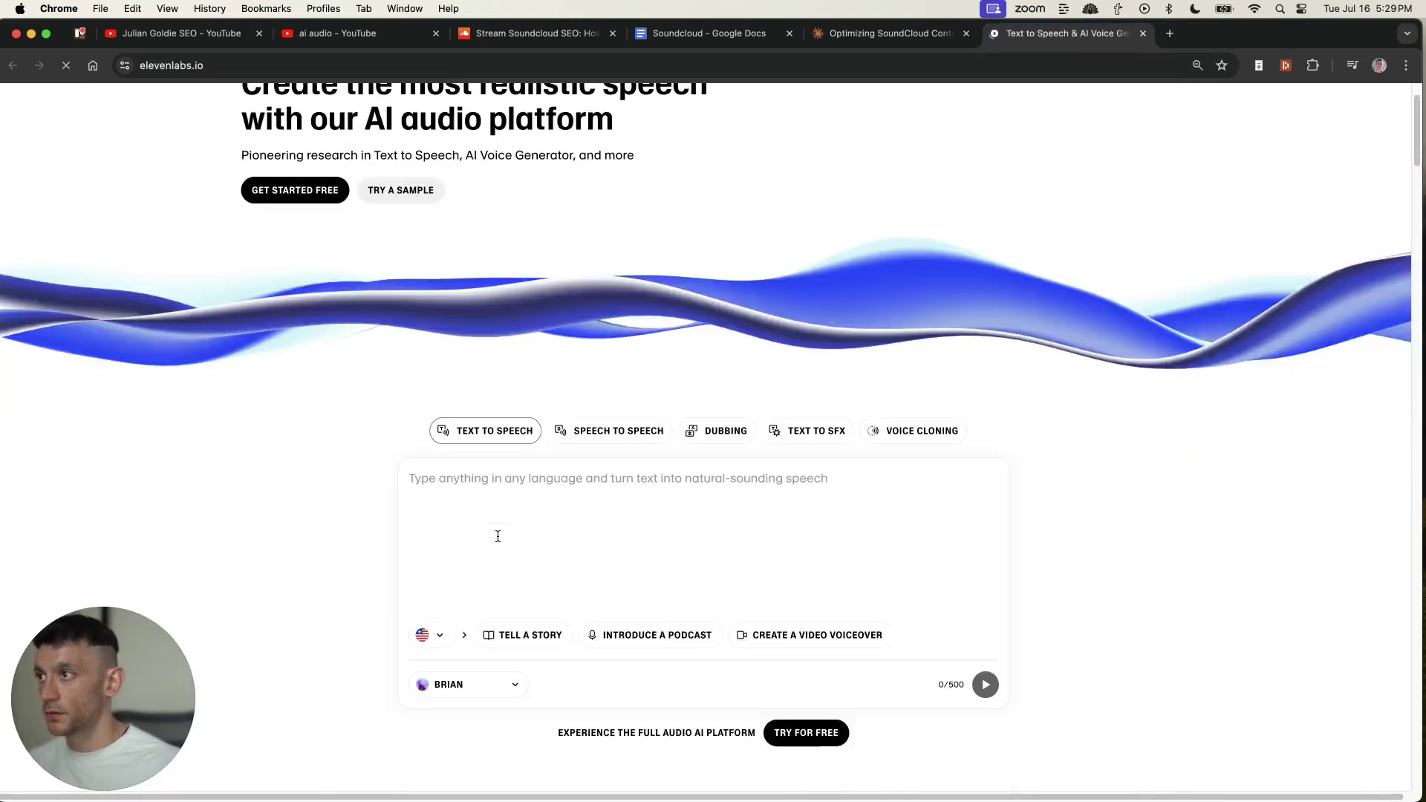
pyautogui.scroll(-3, 473, 227)
# Paste the Hormozi-style script into Text to Speech and start the free ElevenLabs signup.
pyautogui.click(471, 357)
pyautogui.press('super+v')
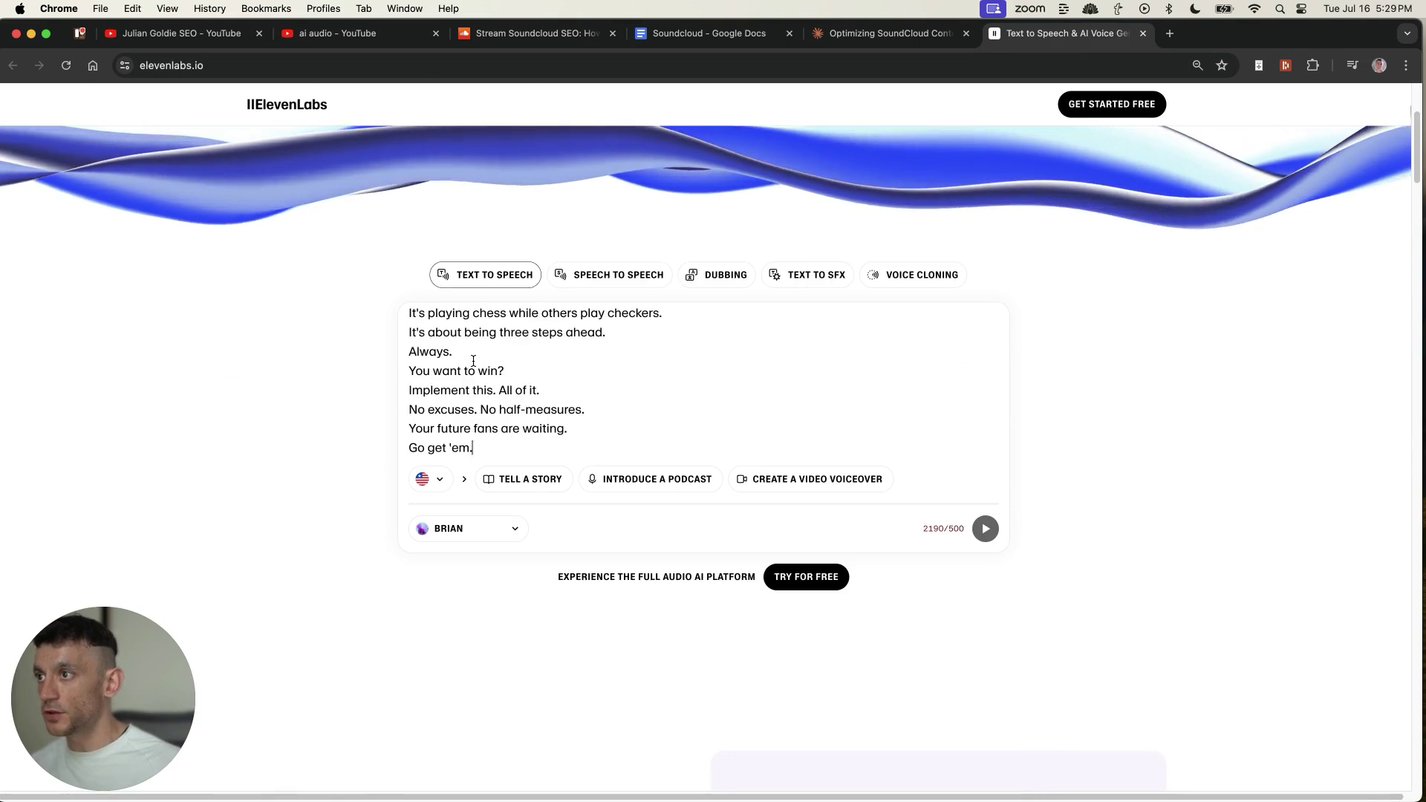
pyautogui.press('super+a')
pyautogui.press('super+v')
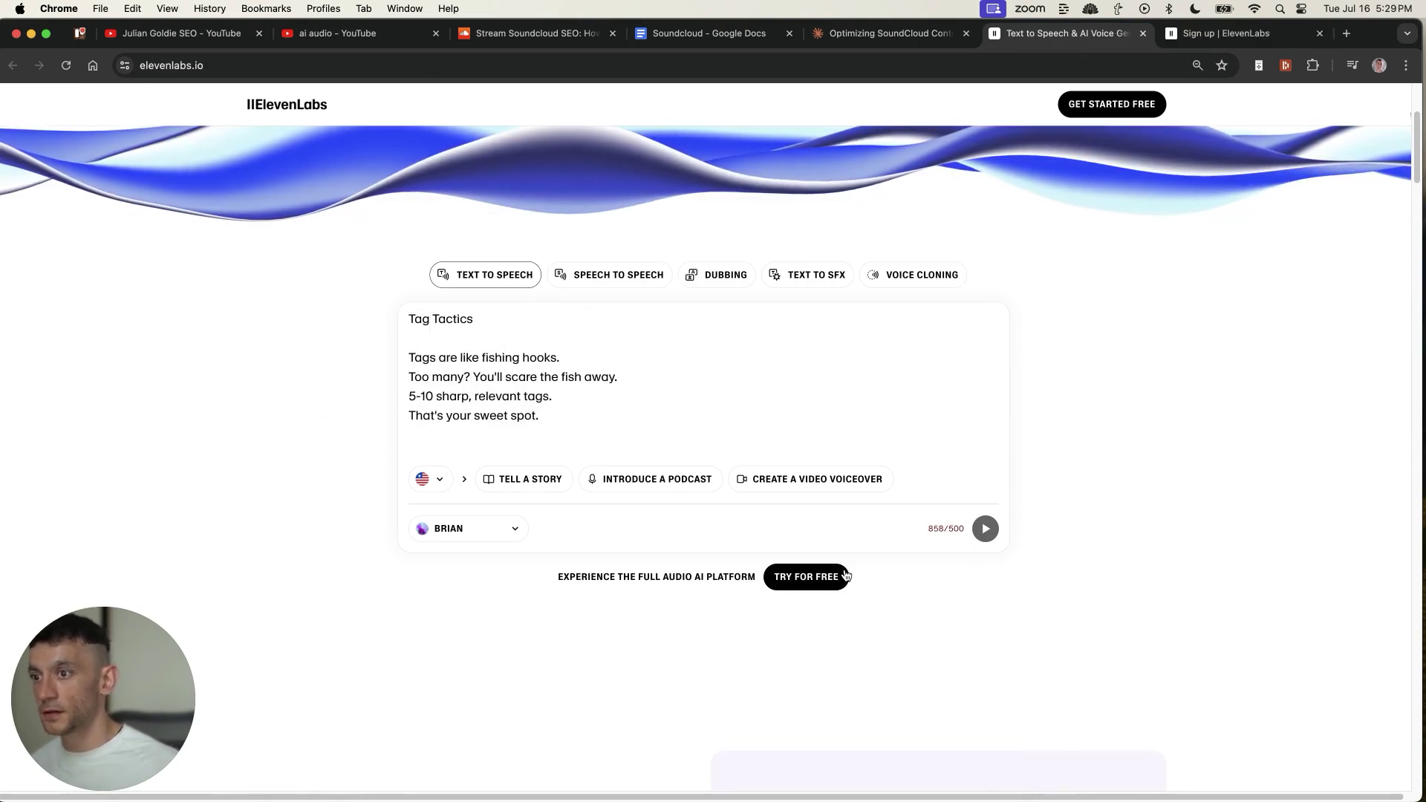
pyautogui.click(1241, 30)
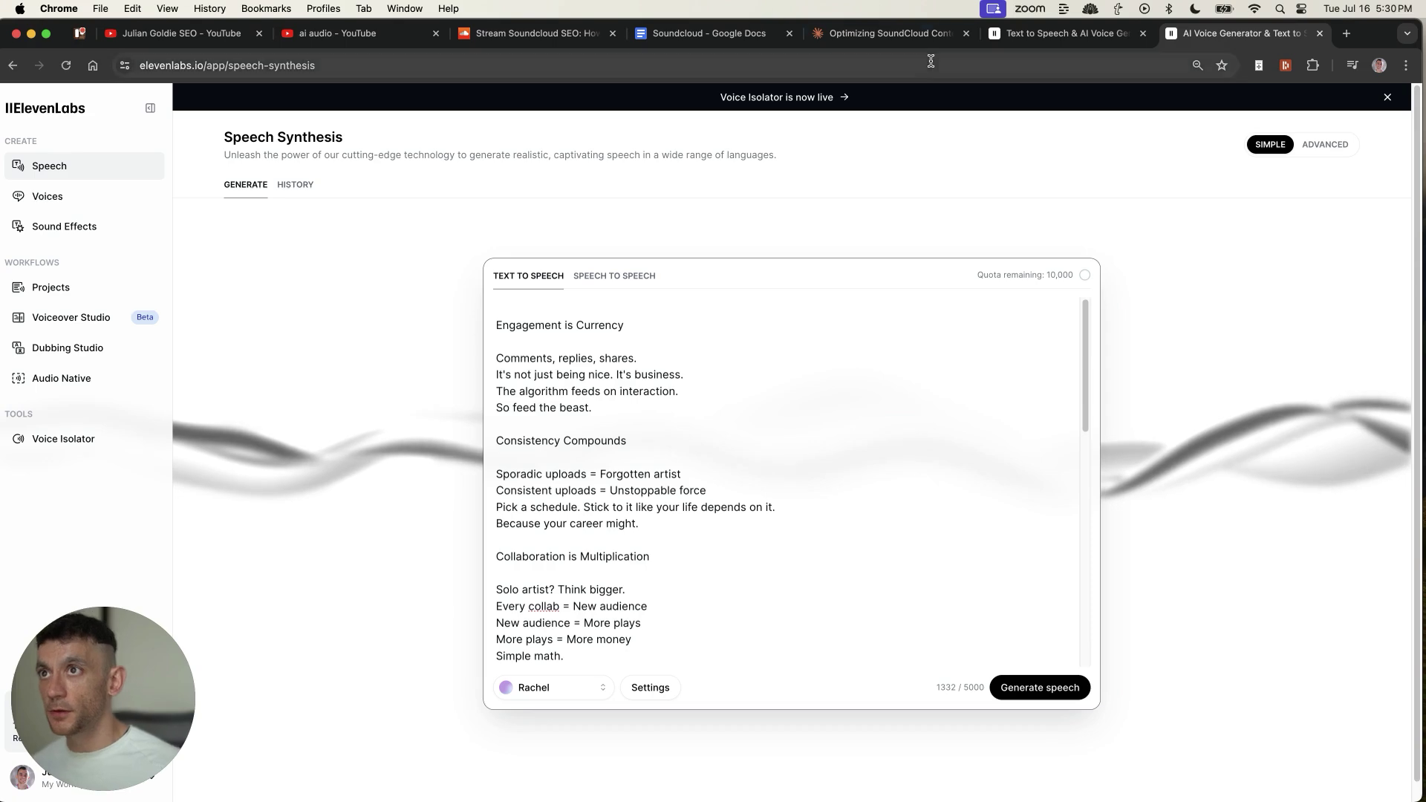
# Return to ElevenLabs, note the script's character count and preview the current Rachel voice.
pyautogui.click(888, 31)
pyautogui.click(546, 354)
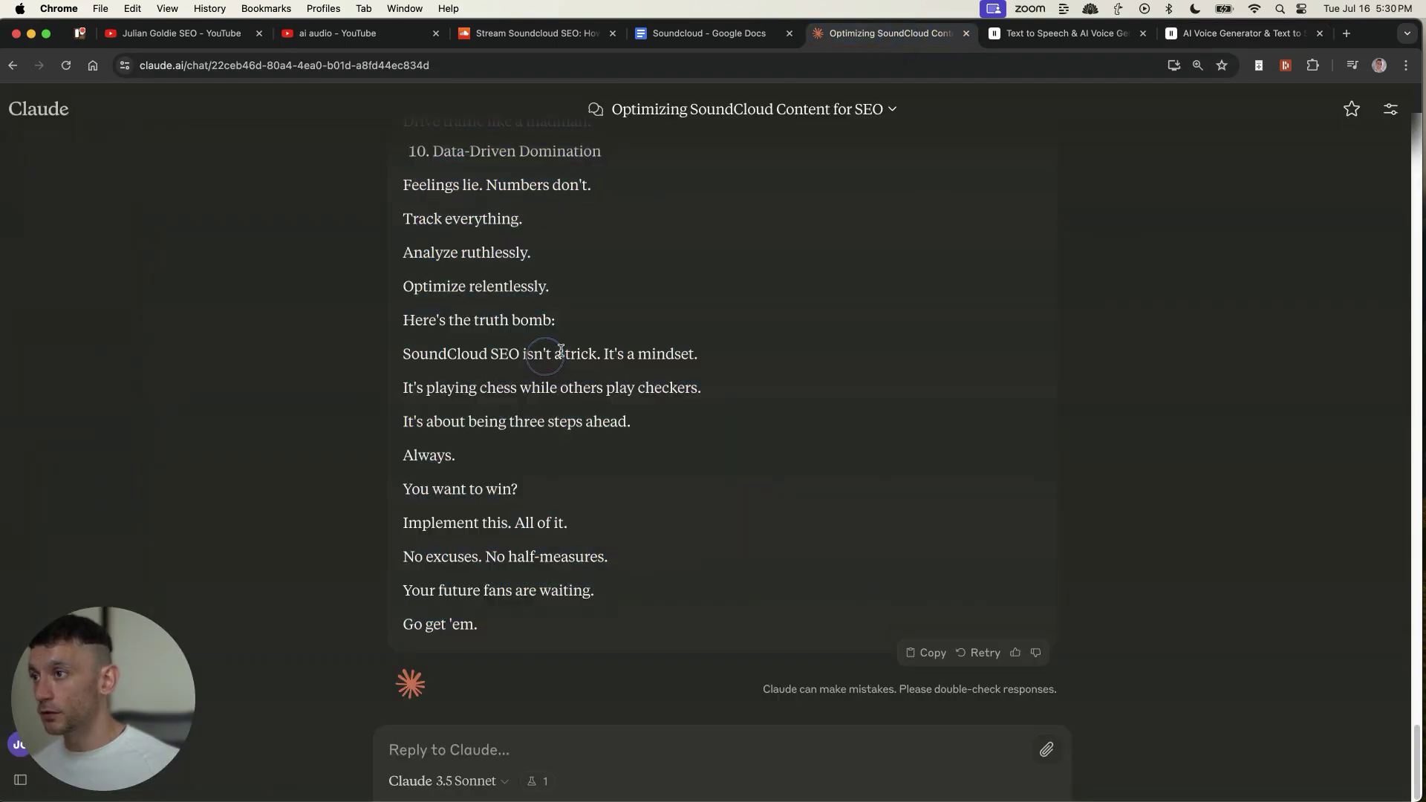
pyautogui.click(1214, 32)
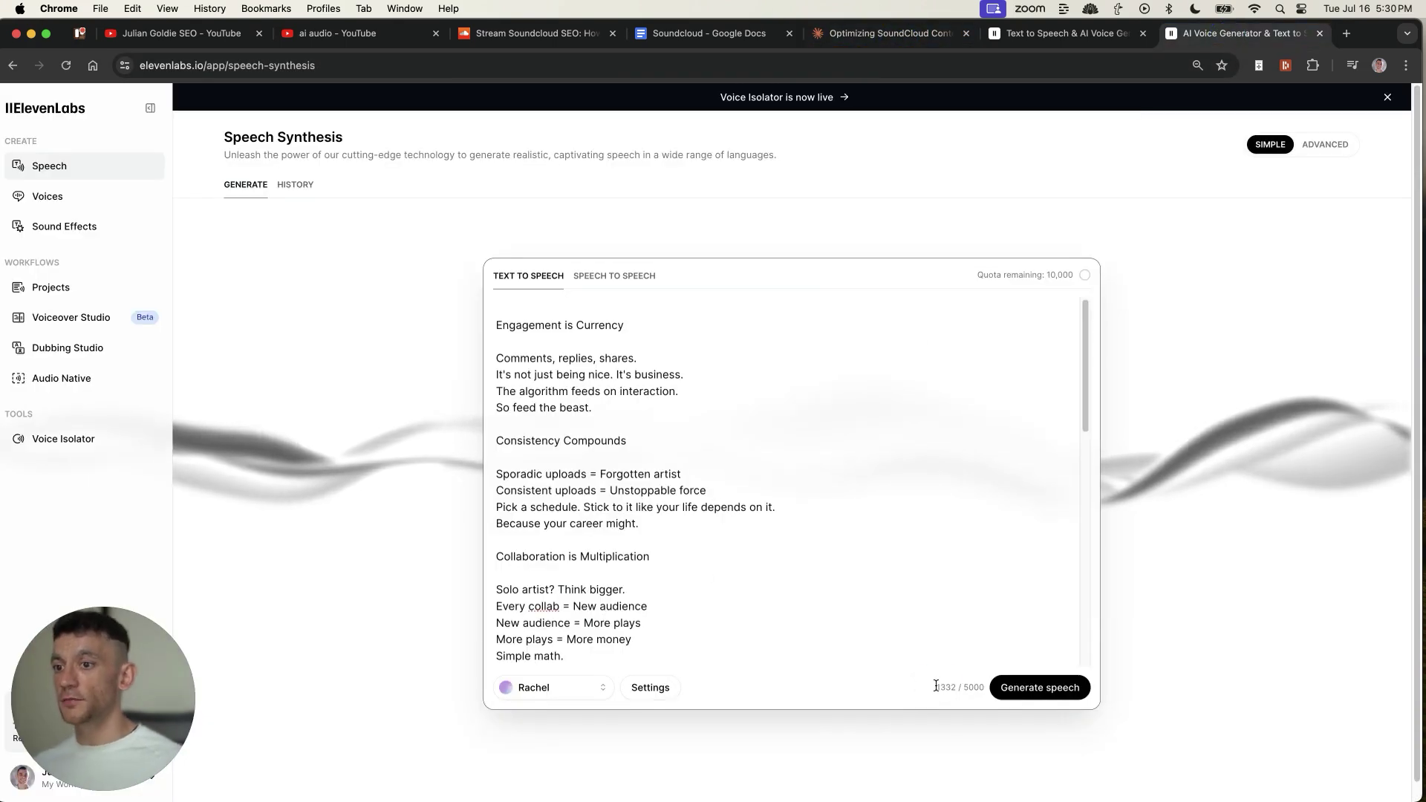
pyautogui.moveTo(934, 678); pyautogui.dragTo(986, 695)
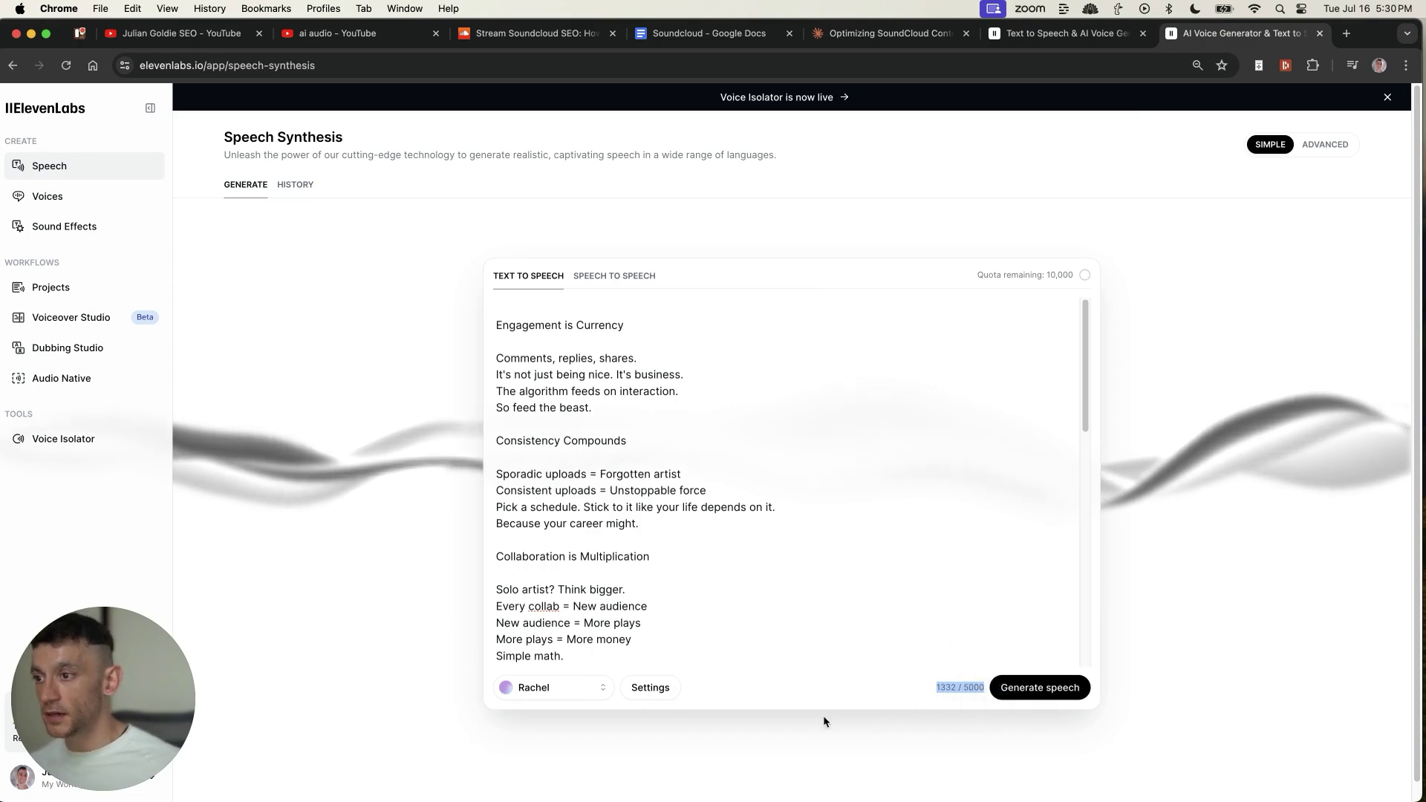
pyautogui.click(530, 688)
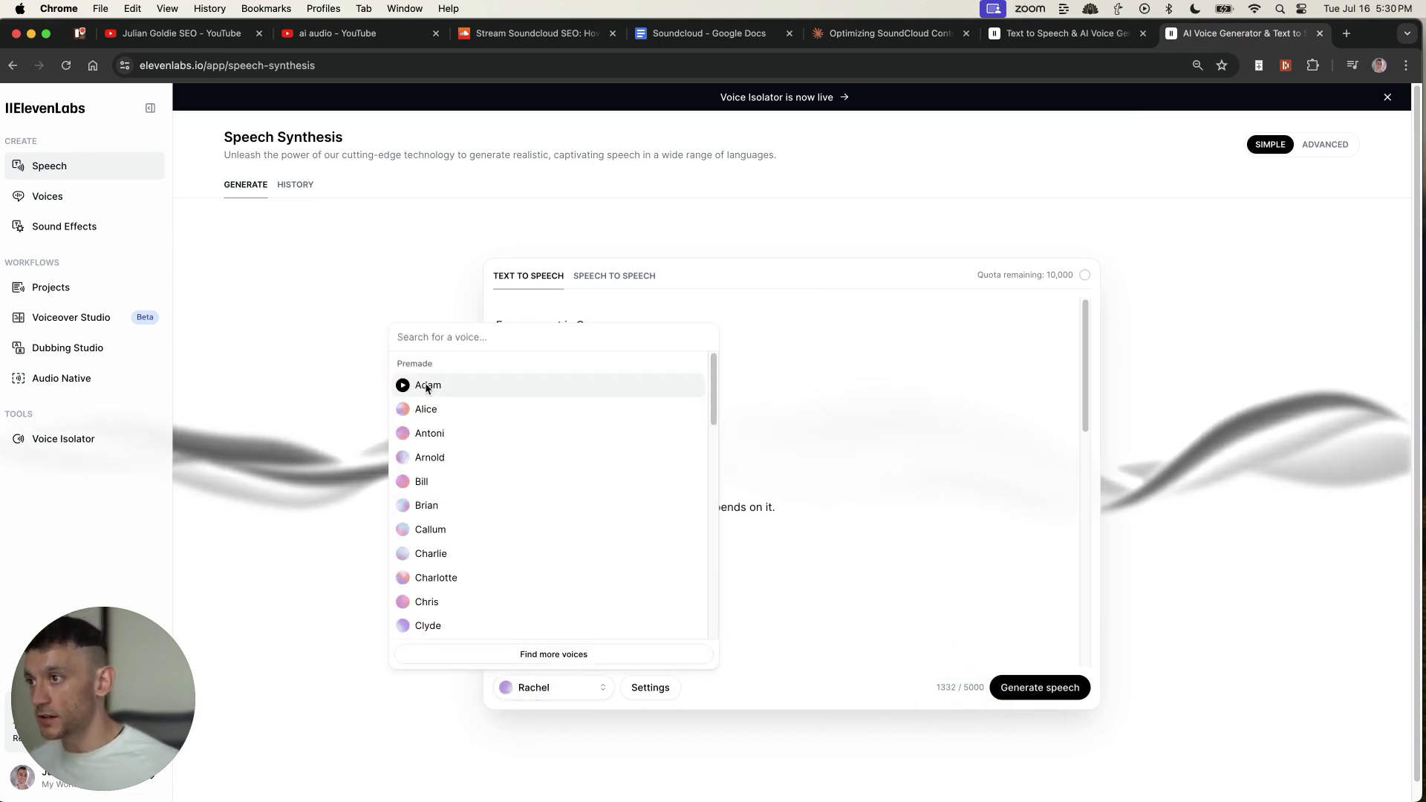
pyautogui.click(468, 723)
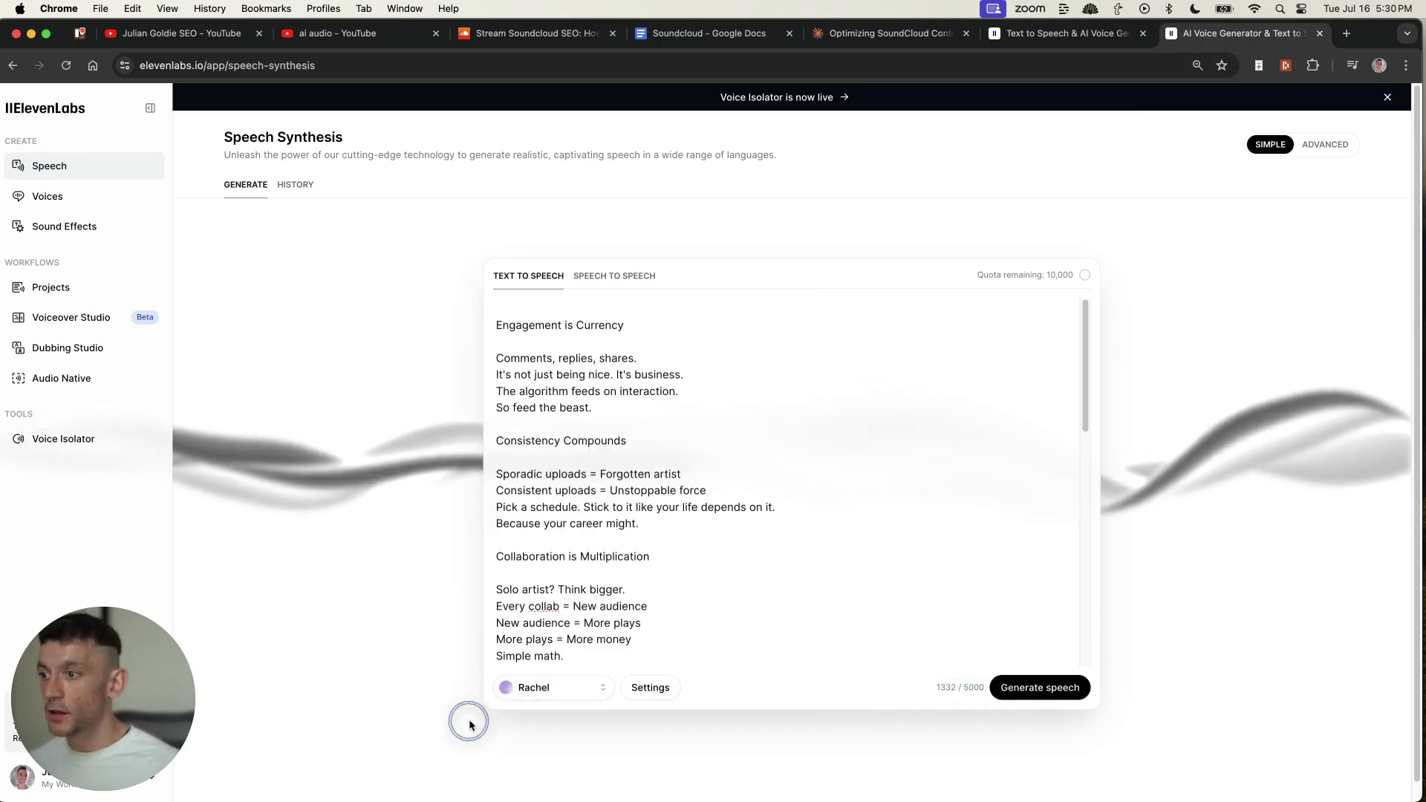
pyautogui.click(506, 687)
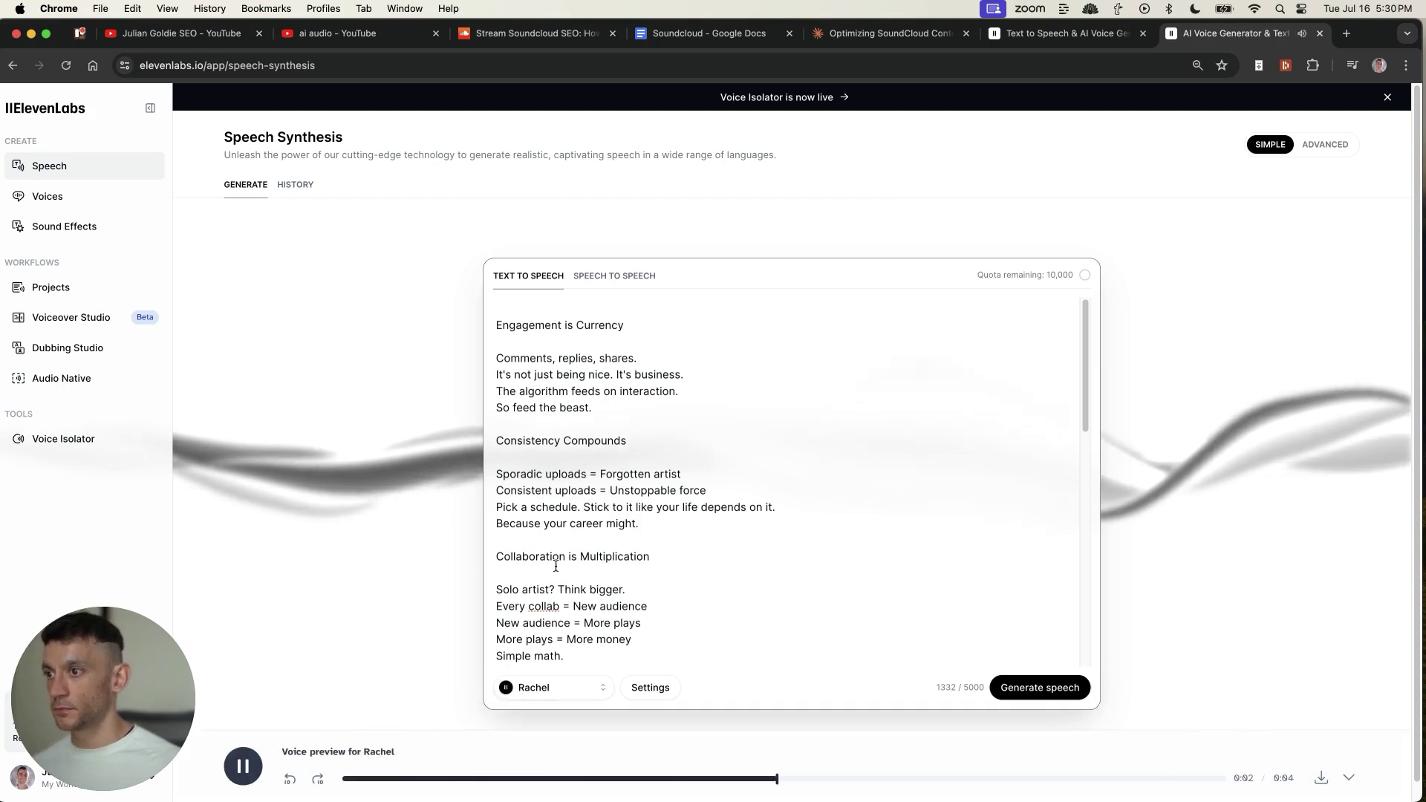
# Switch the narration voice to Brian and play then pause his preview.
pyautogui.click(557, 688)
pyautogui.click(527, 511)
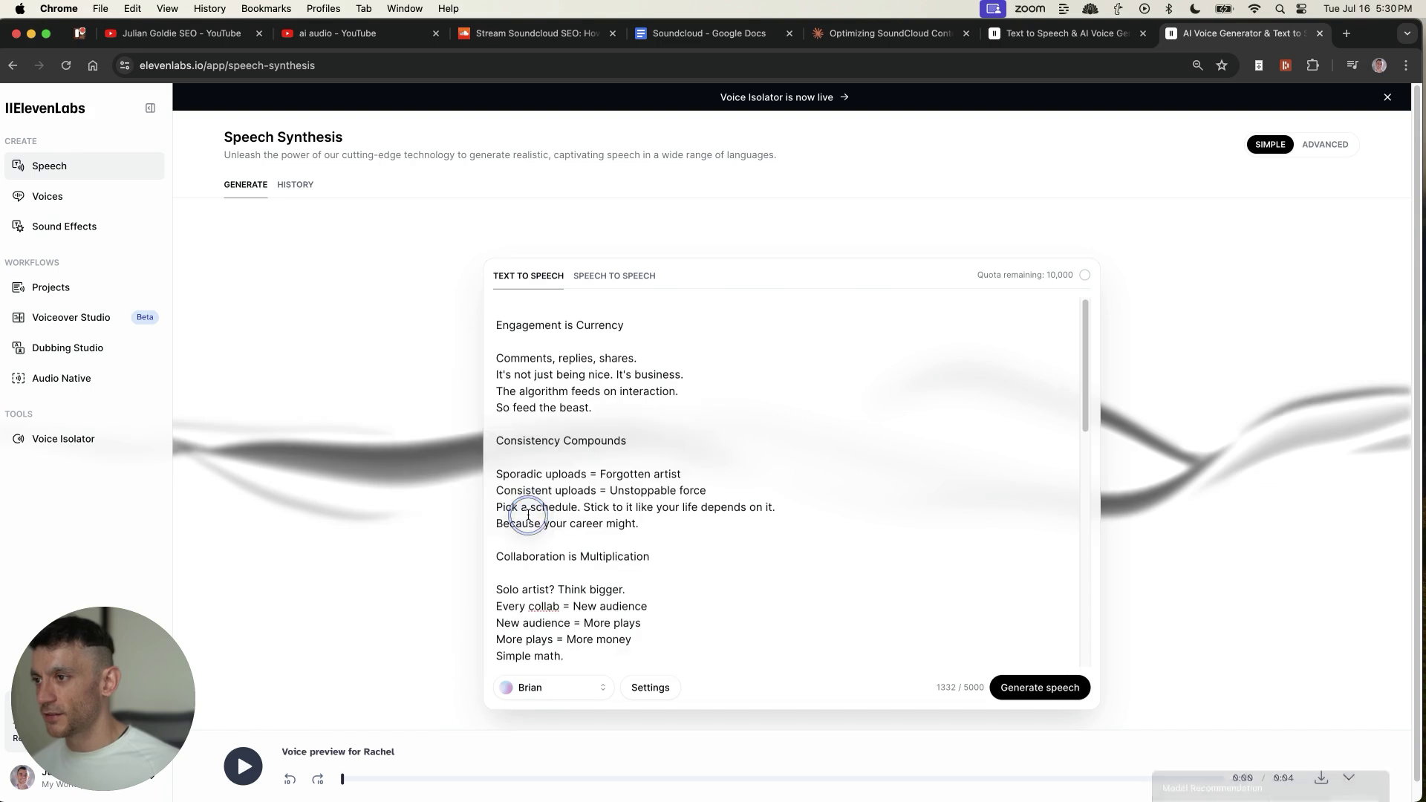
pyautogui.click(505, 688)
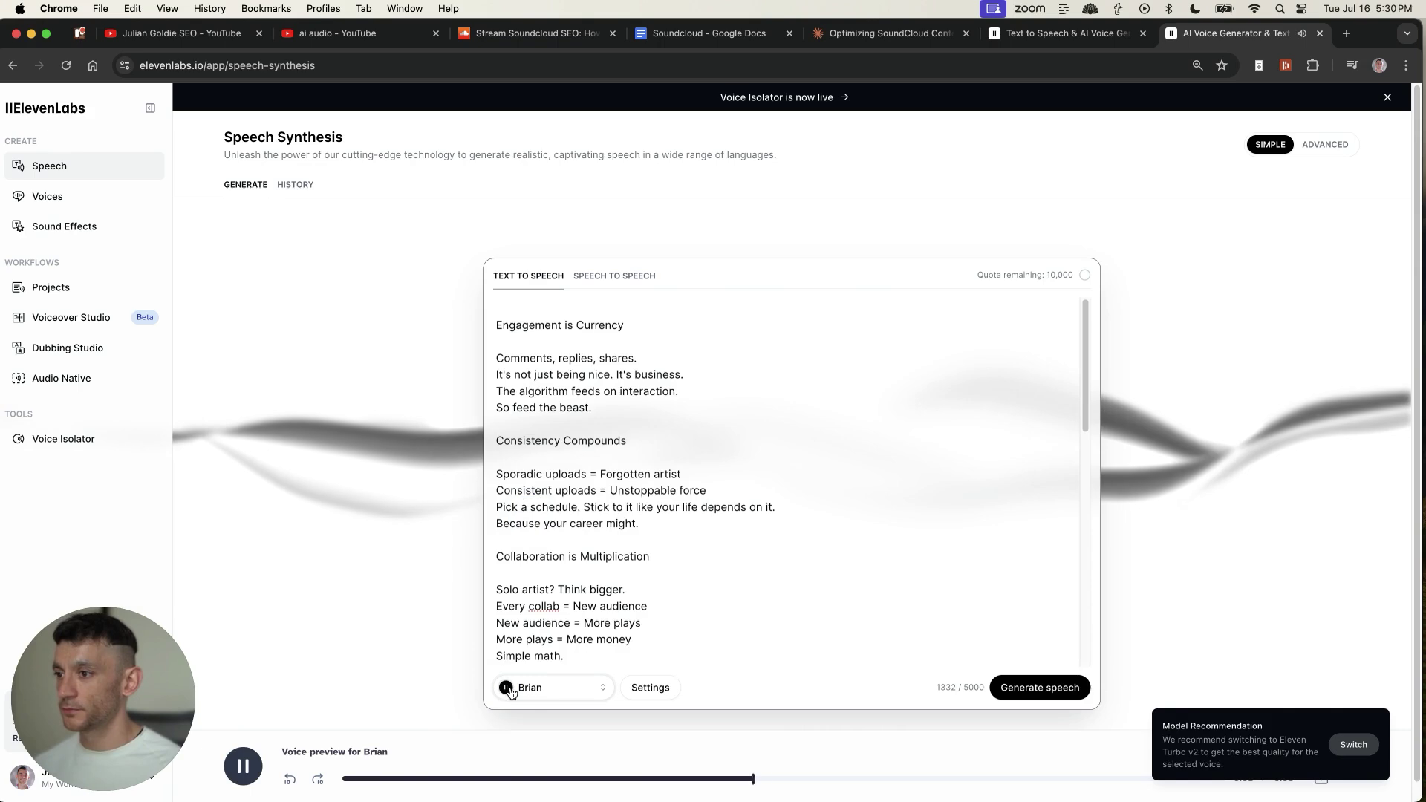
pyautogui.click(507, 689)
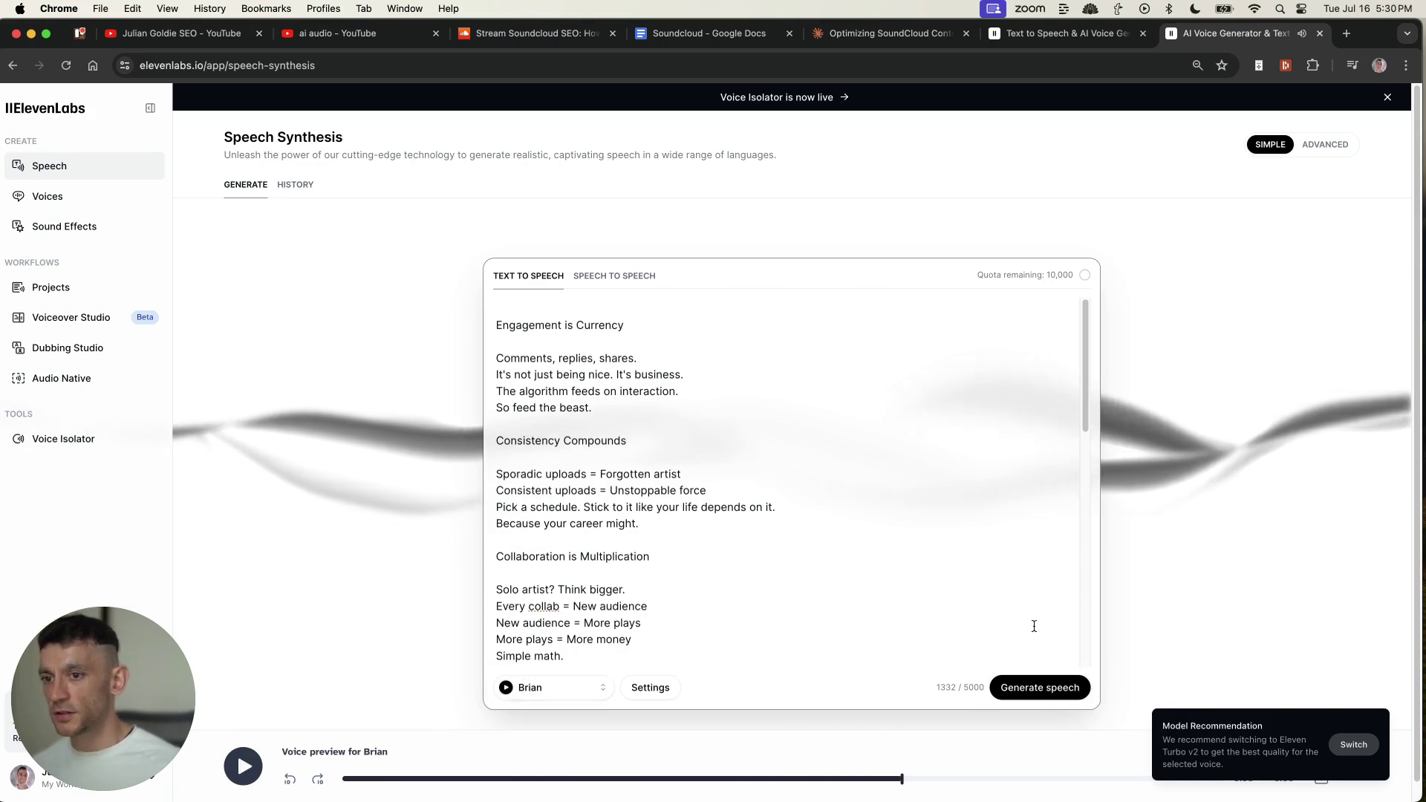
# Generate the speech in Brian's voice, listen to it in the player and download the MP3.
pyautogui.click(1039, 688)
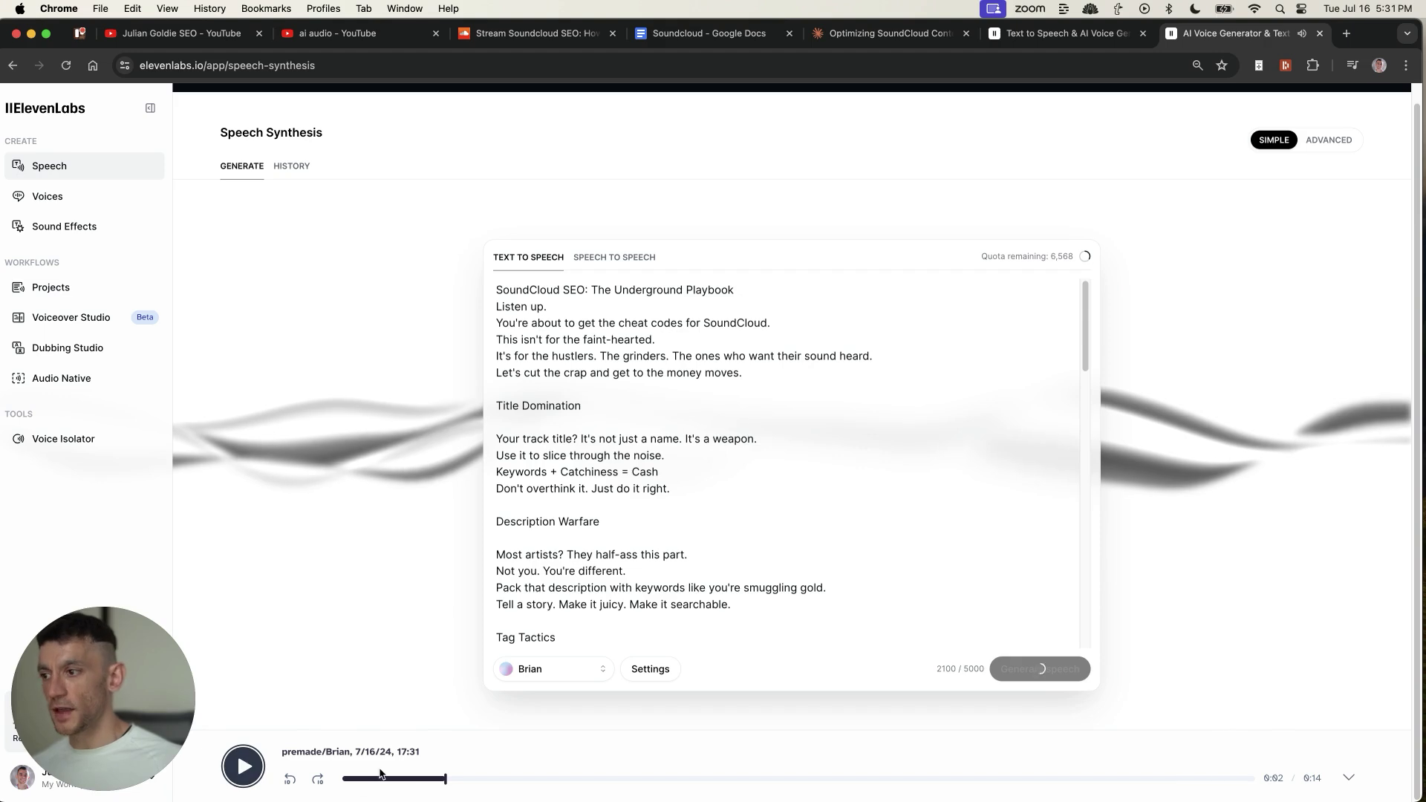
pyautogui.click(403, 785)
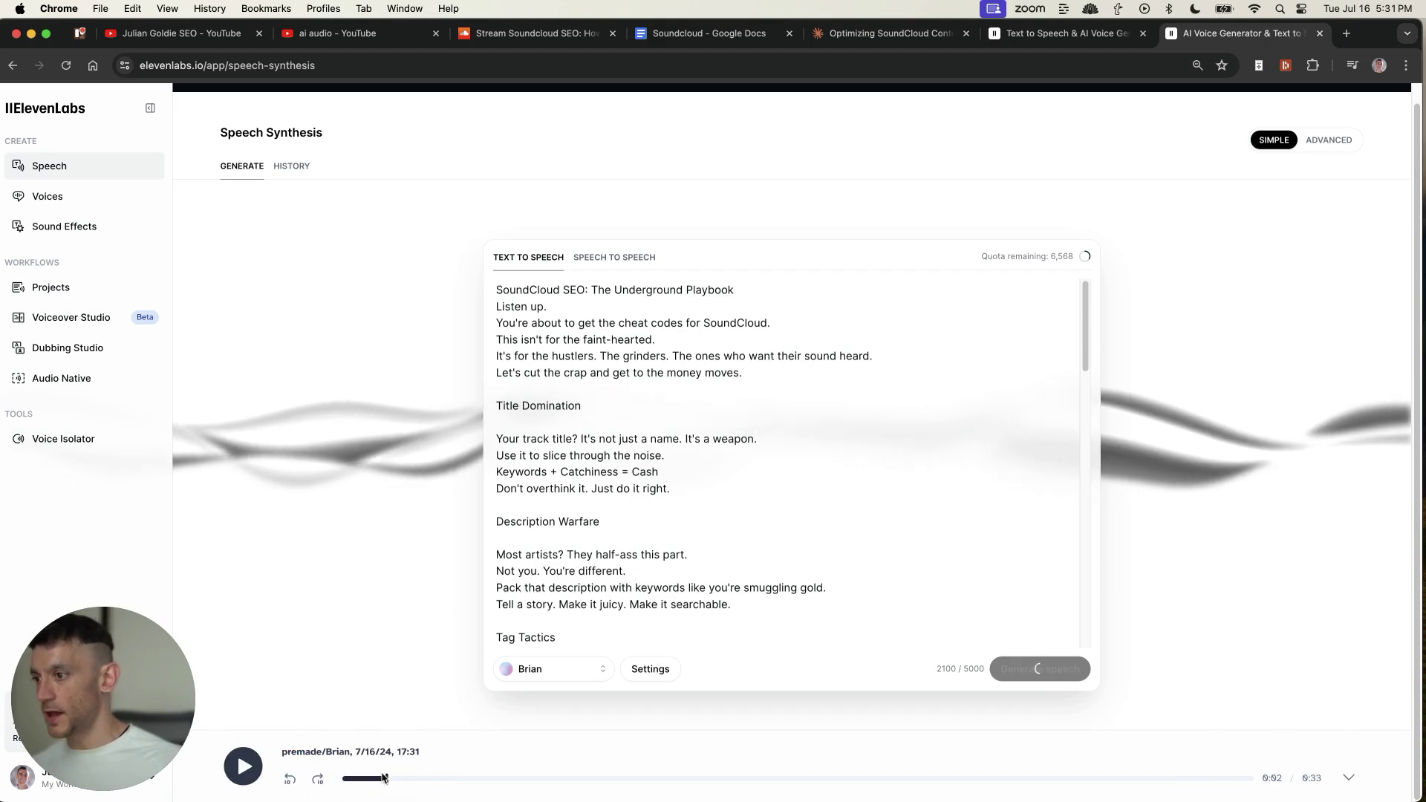
pyautogui.click(257, 777)
pyautogui.click(248, 769)
pyautogui.click(243, 769)
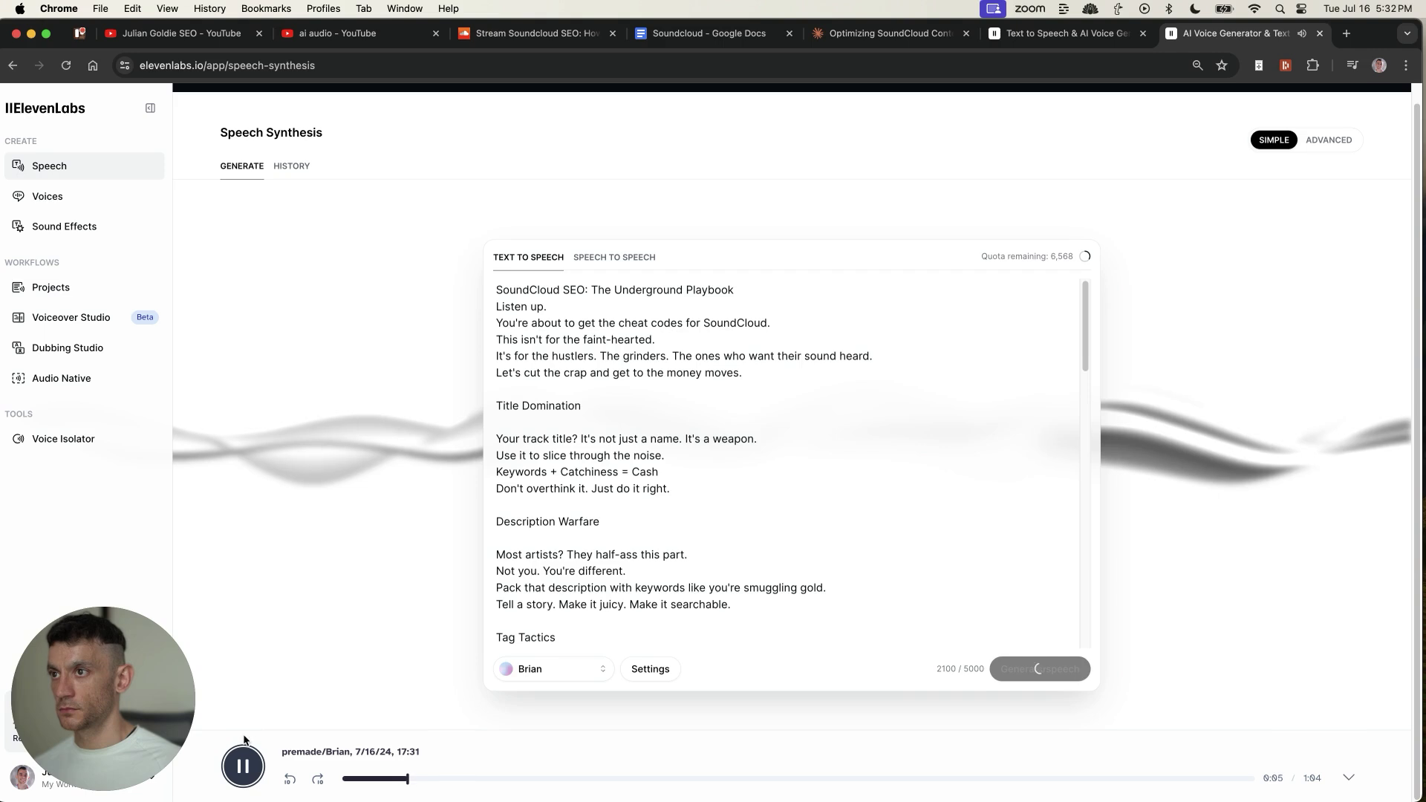
pyautogui.click(245, 770)
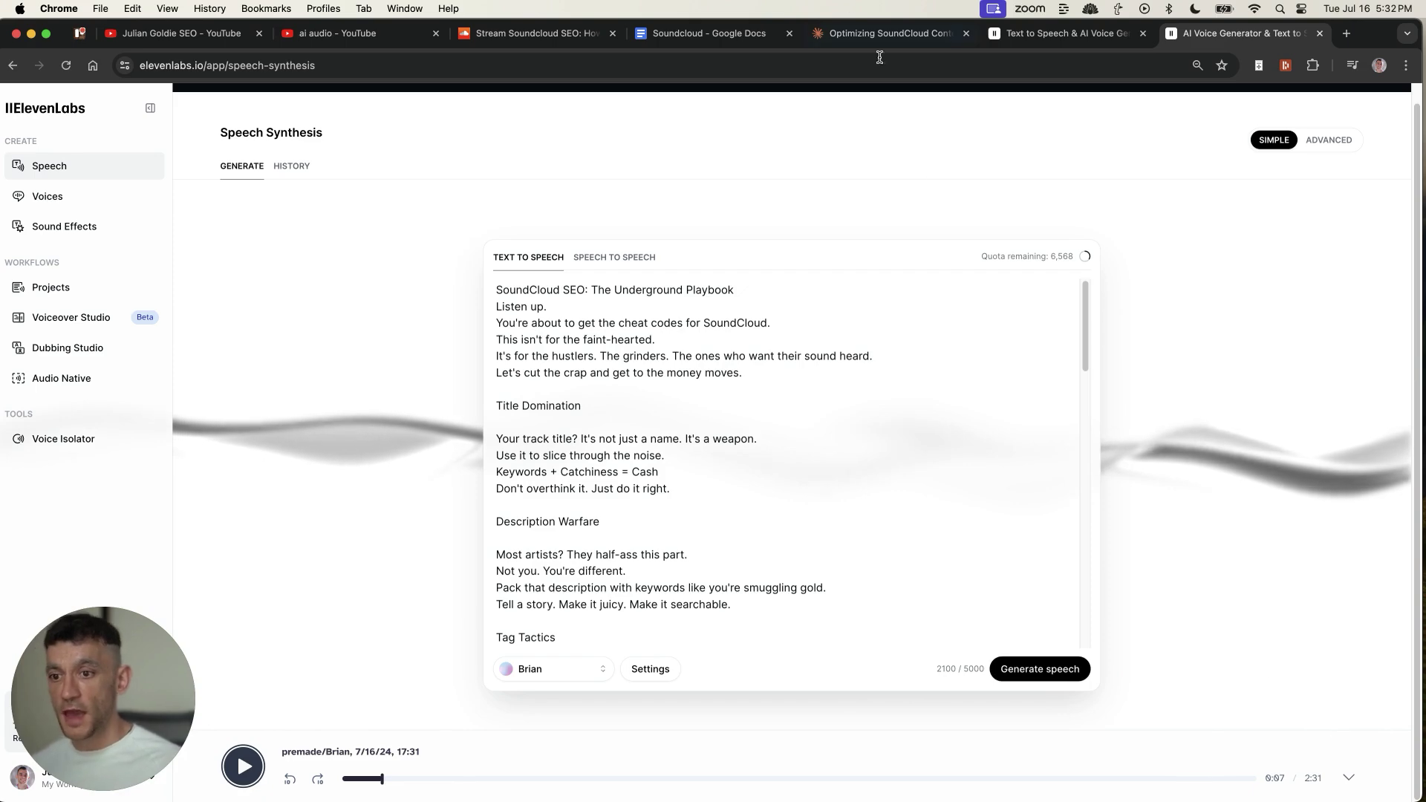
pyautogui.scroll(-15, 997, 528)
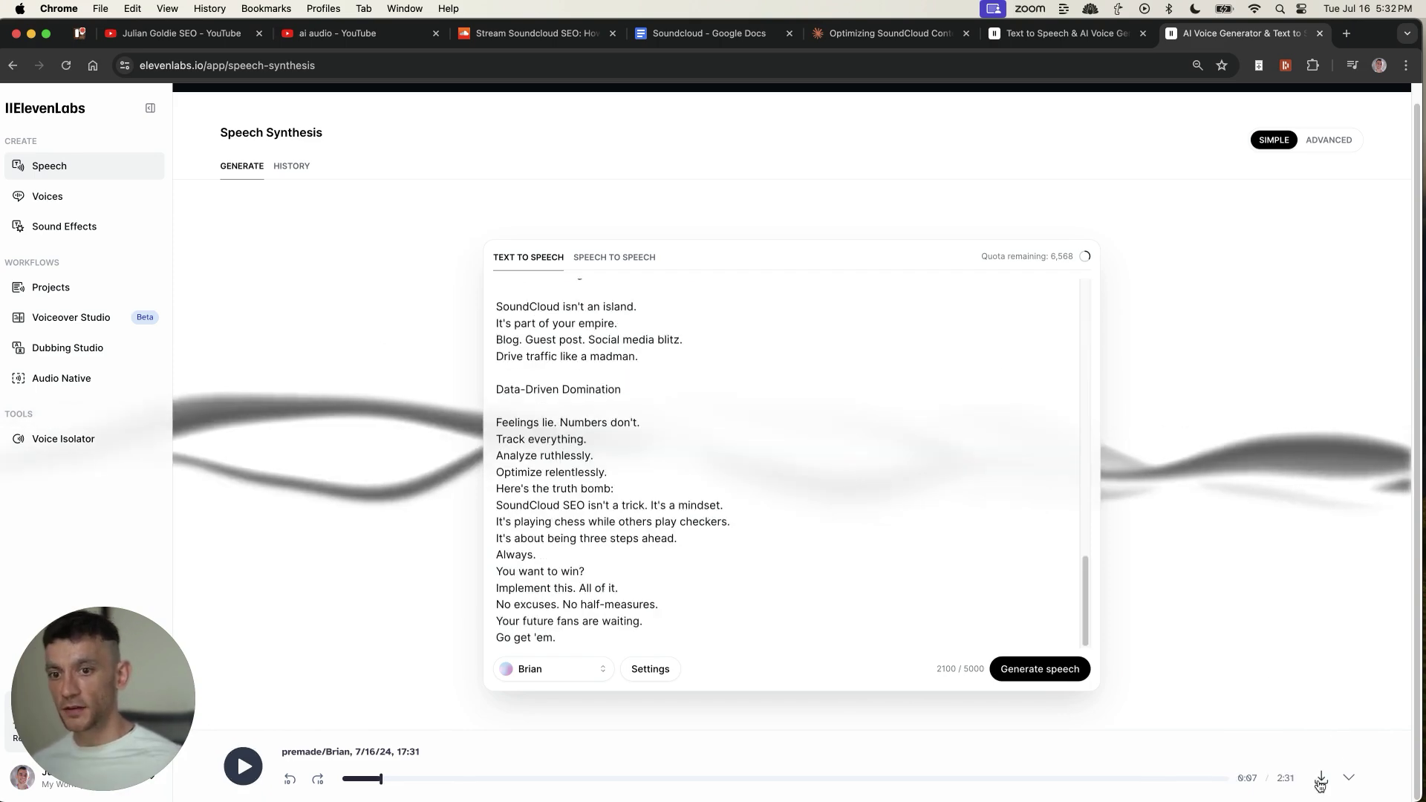
pyautogui.click(1320, 780)
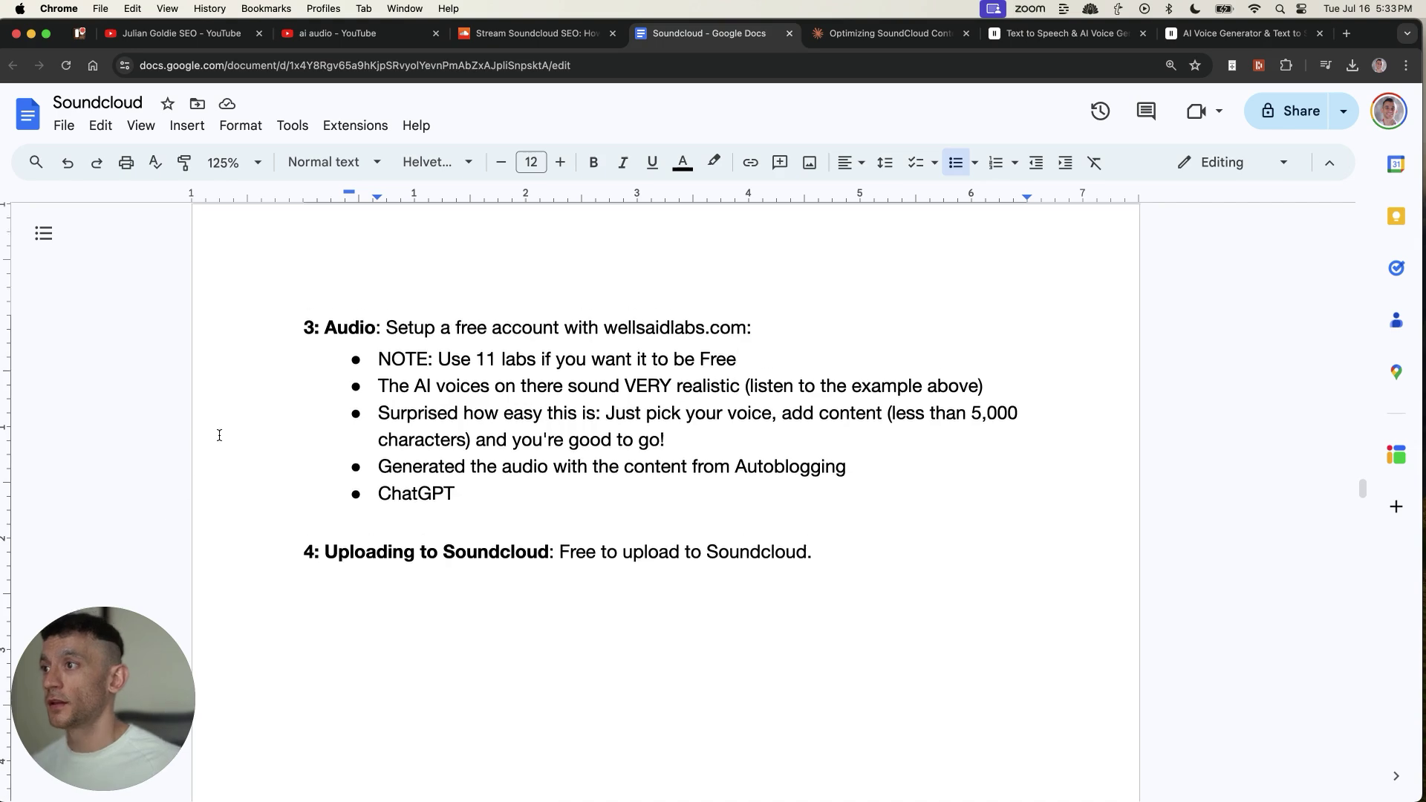
pyautogui.scroll(-5, 316, 366)
pyautogui.scroll(-2, 316, 365)
pyautogui.scroll(-3, 357, 424)
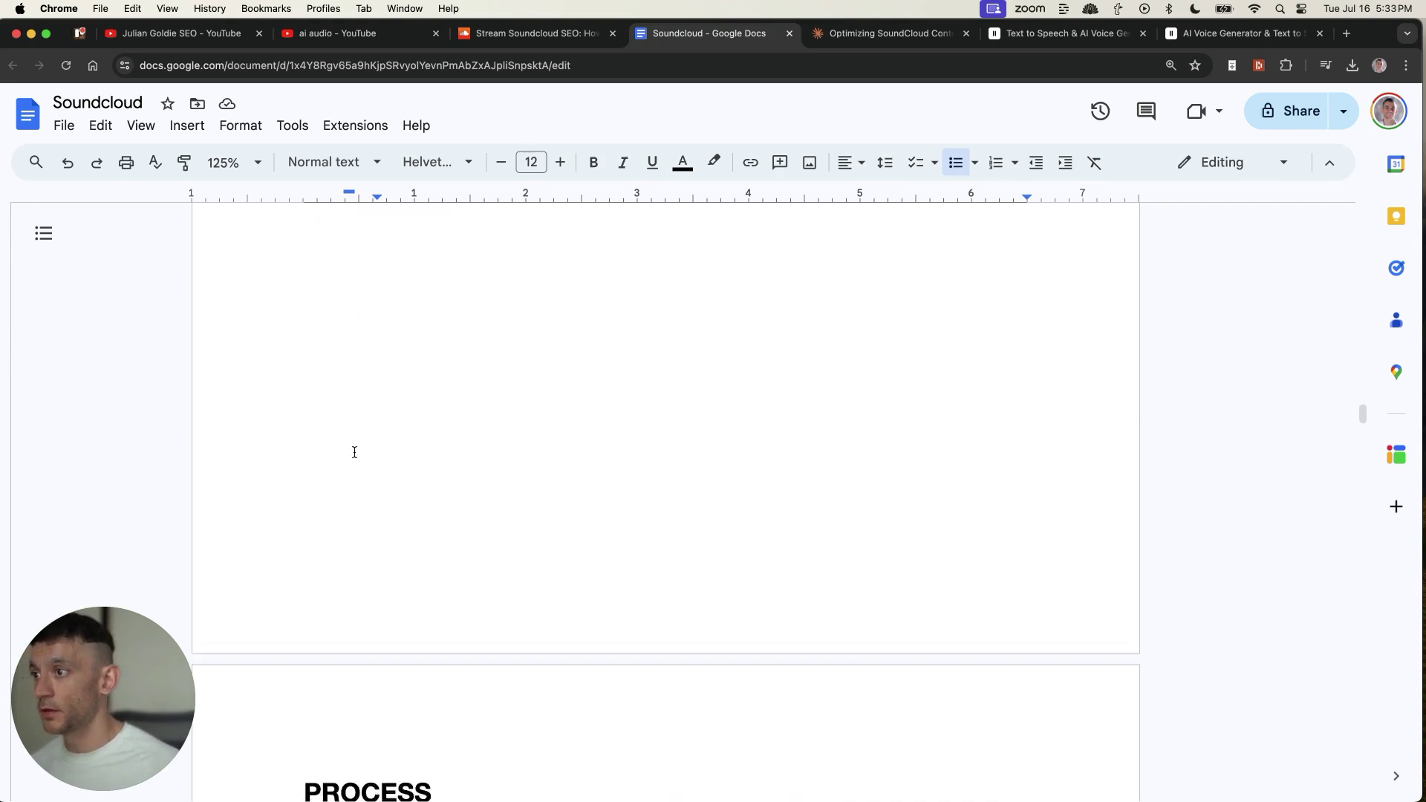
pyautogui.scroll(-5, 279, 379)
# Highlight the keyword, content and Uploading to Soundcloud process steps, then move to the Claude conversation.
pyautogui.moveTo(303, 270)
pyautogui.mouseDown()
pyautogui.moveTo(738, 431)
pyautogui.moveTo(297, 459)
pyautogui.mouseUp()
pyautogui.click(297, 460)
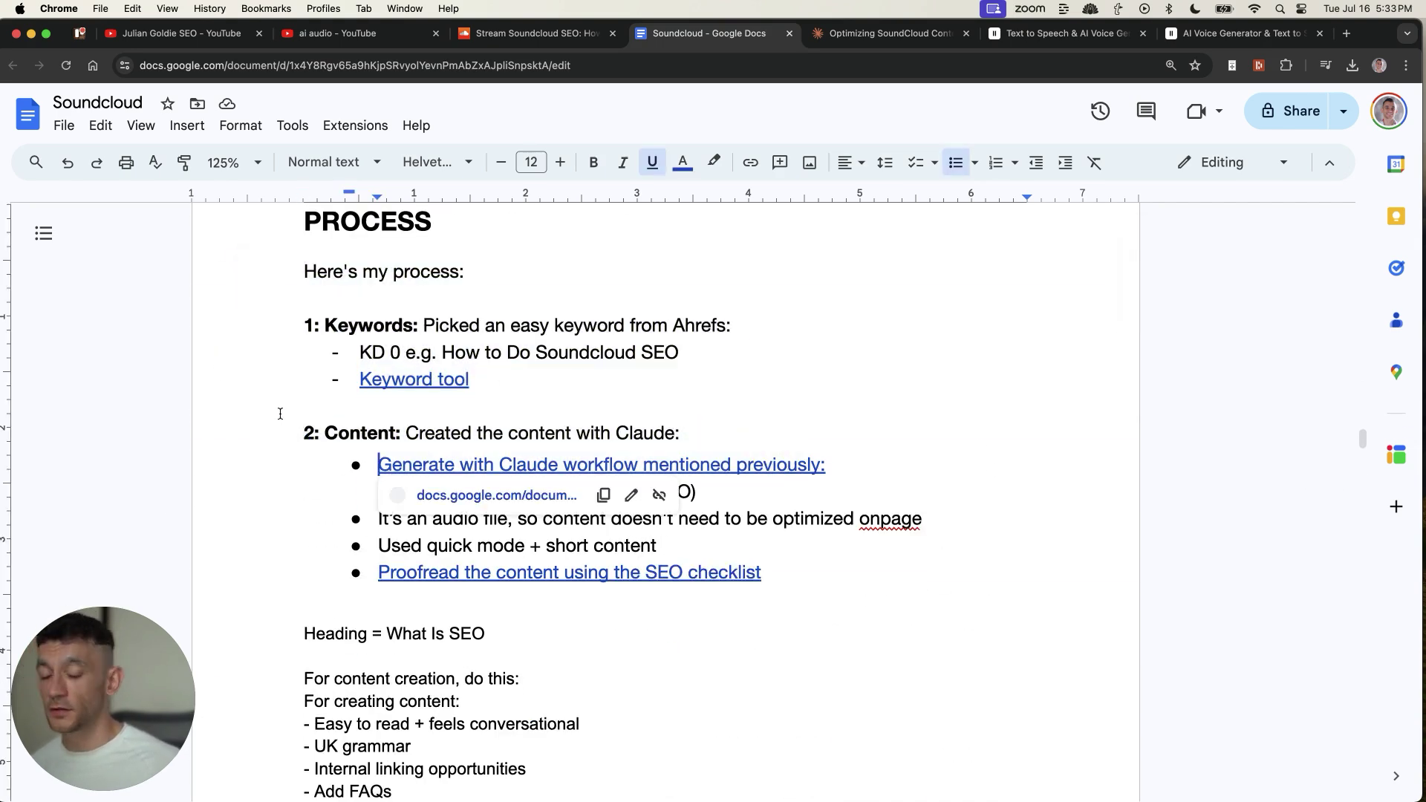
pyautogui.moveTo(283, 393); pyautogui.dragTo(1070, 724)
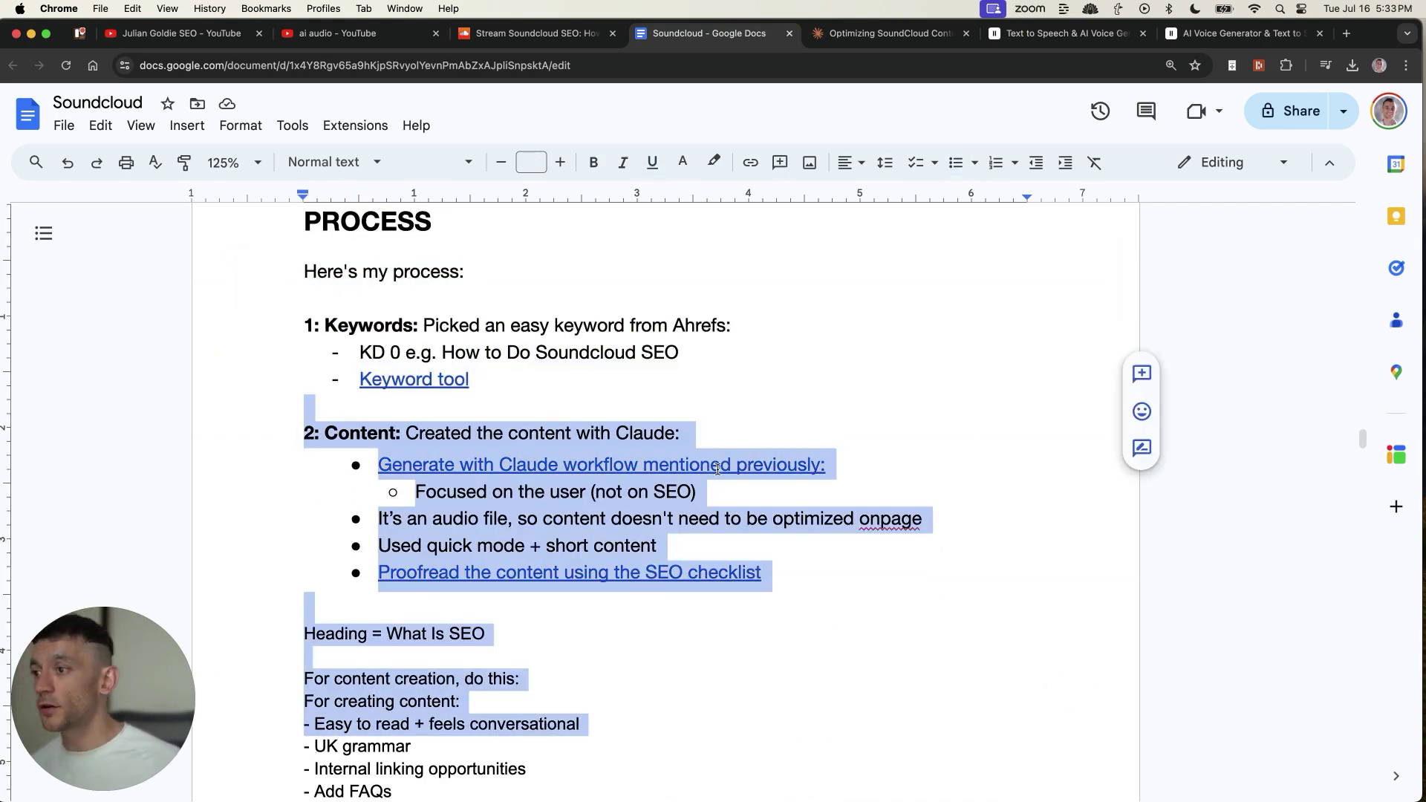
pyautogui.scroll(-4, 525, 551)
pyautogui.scroll(-10, 427, 464)
pyautogui.moveTo(304, 367)
pyautogui.mouseDown()
pyautogui.moveTo(493, 446)
pyautogui.moveTo(563, 532)
pyautogui.mouseUp()
pyautogui.click(563, 532)
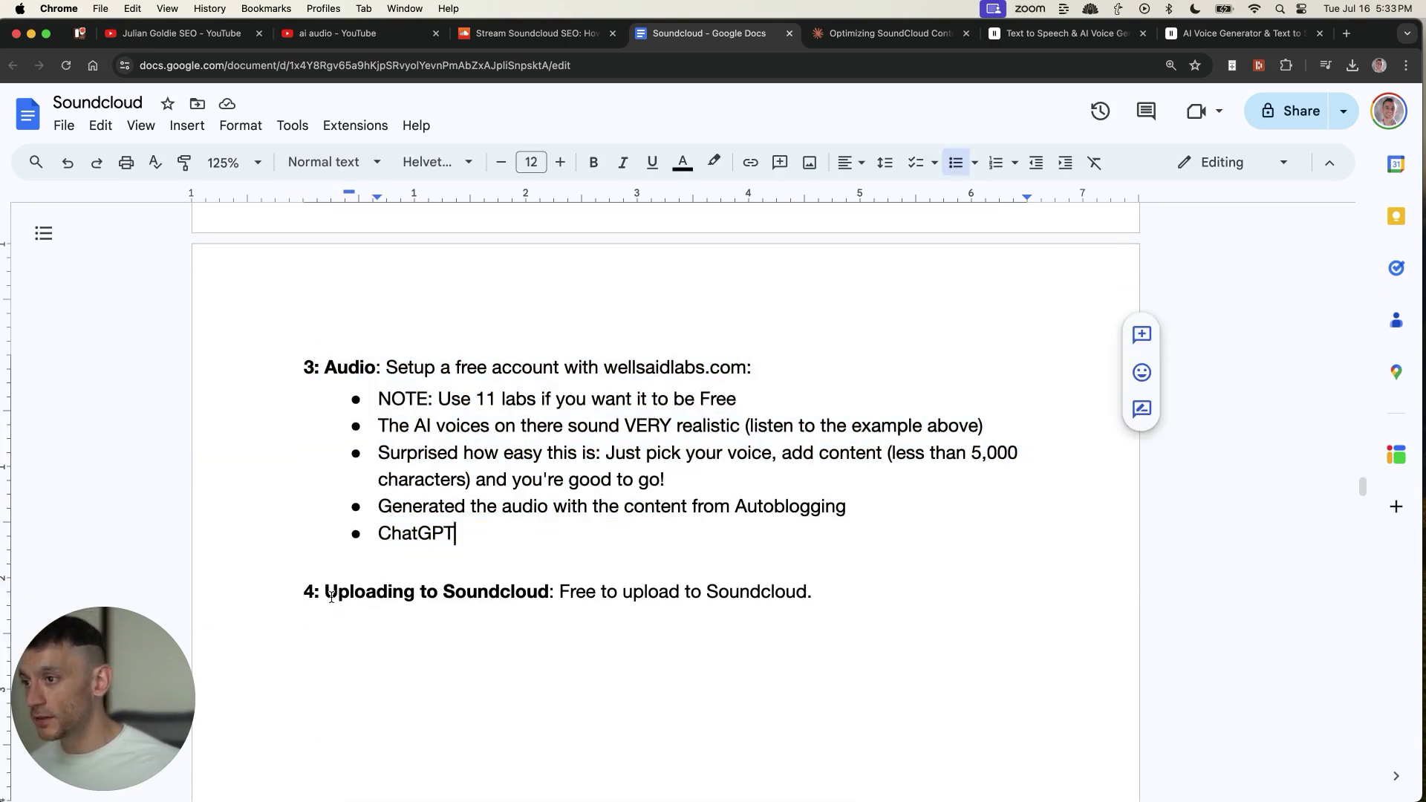
pyautogui.moveTo(303, 591); pyautogui.dragTo(918, 608)
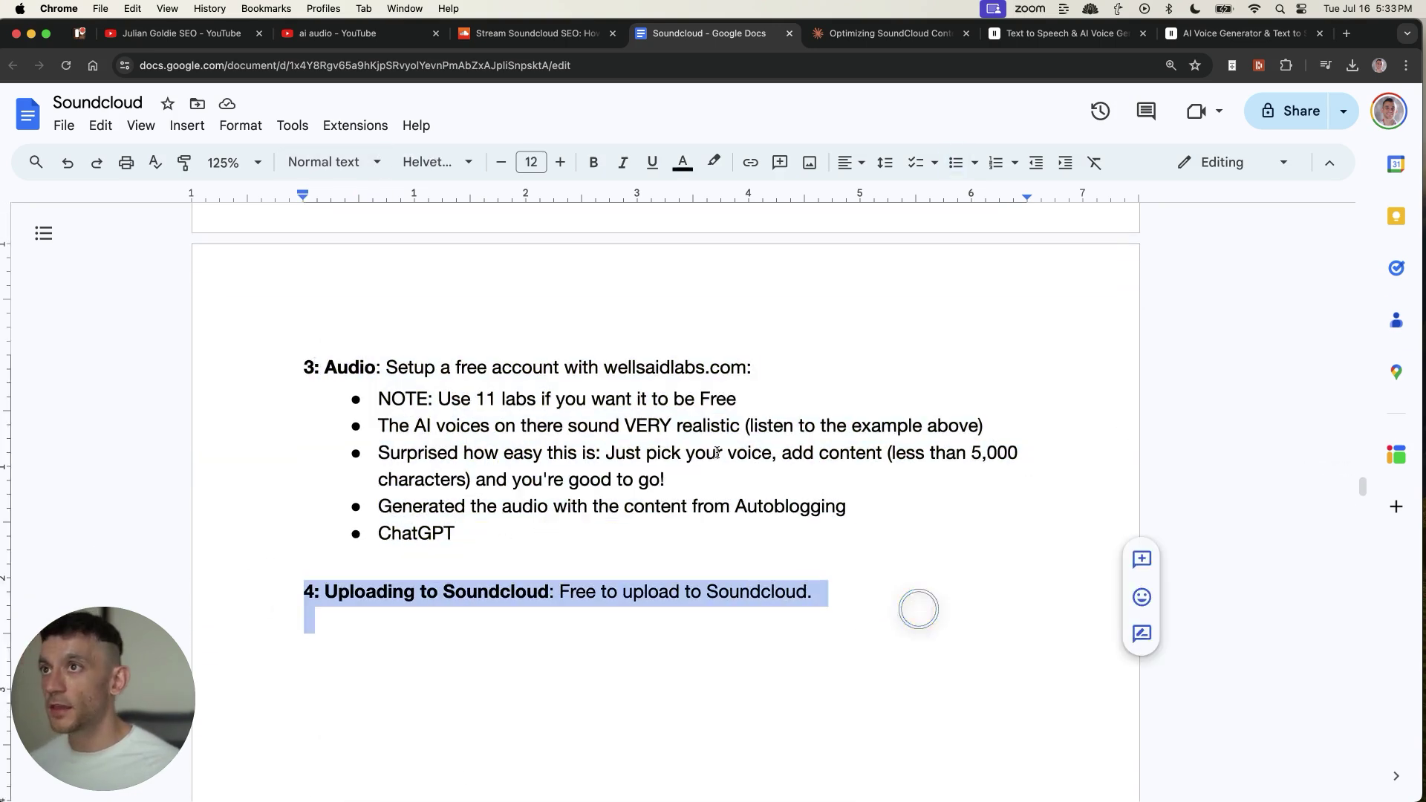
pyautogui.click(876, 34)
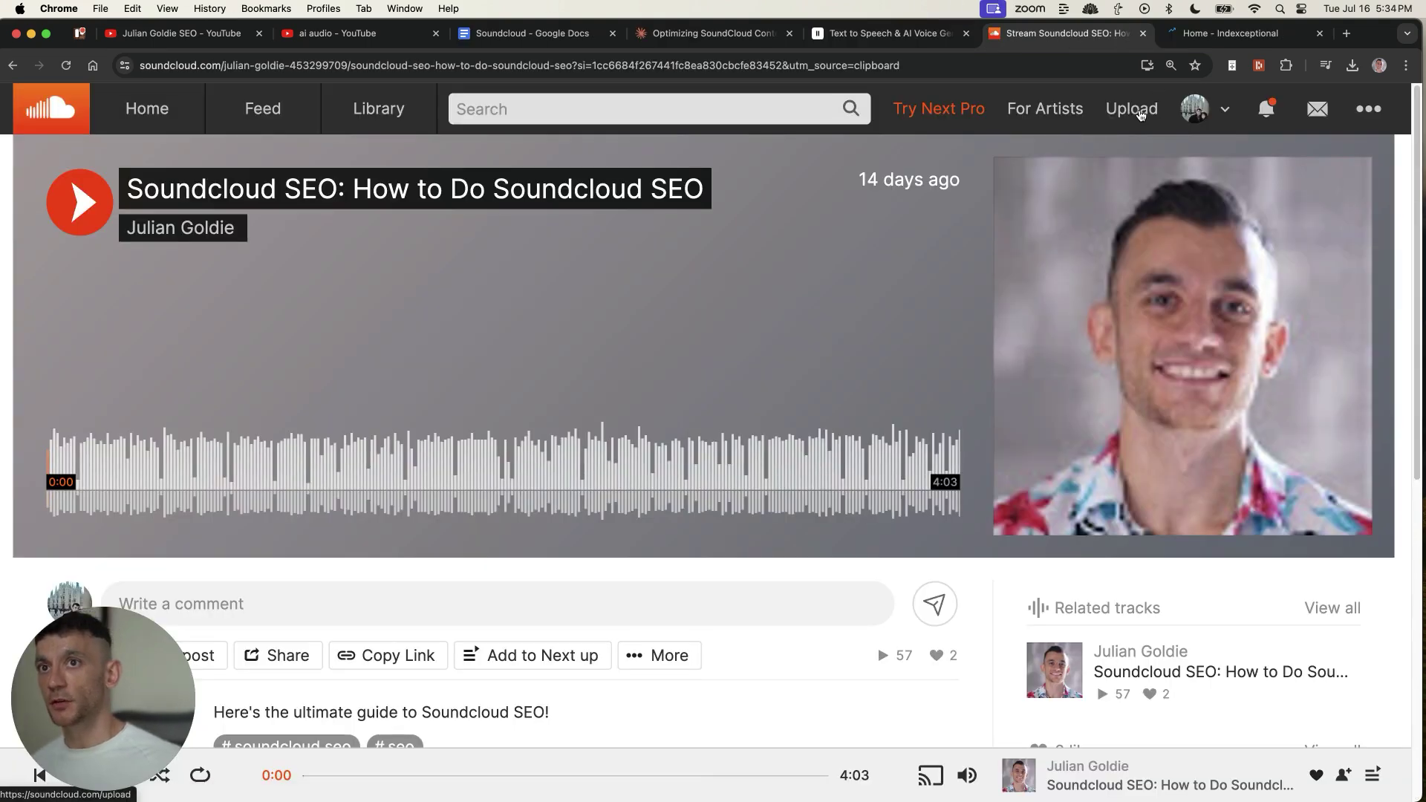
# Open SoundCloud's track upload page, then bring up the Indexceptional site.
pyautogui.click(1139, 112)
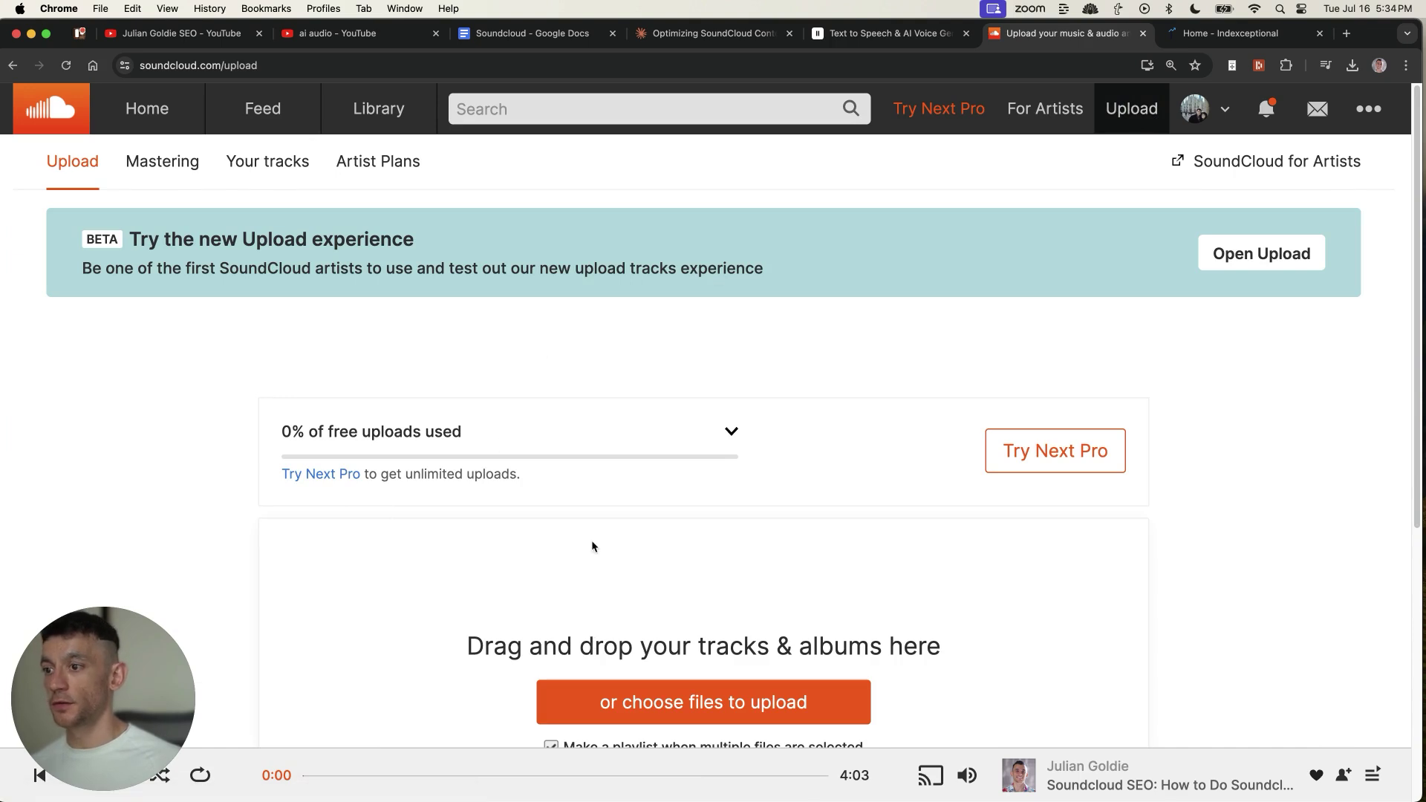
pyautogui.scroll(-1, 593, 545)
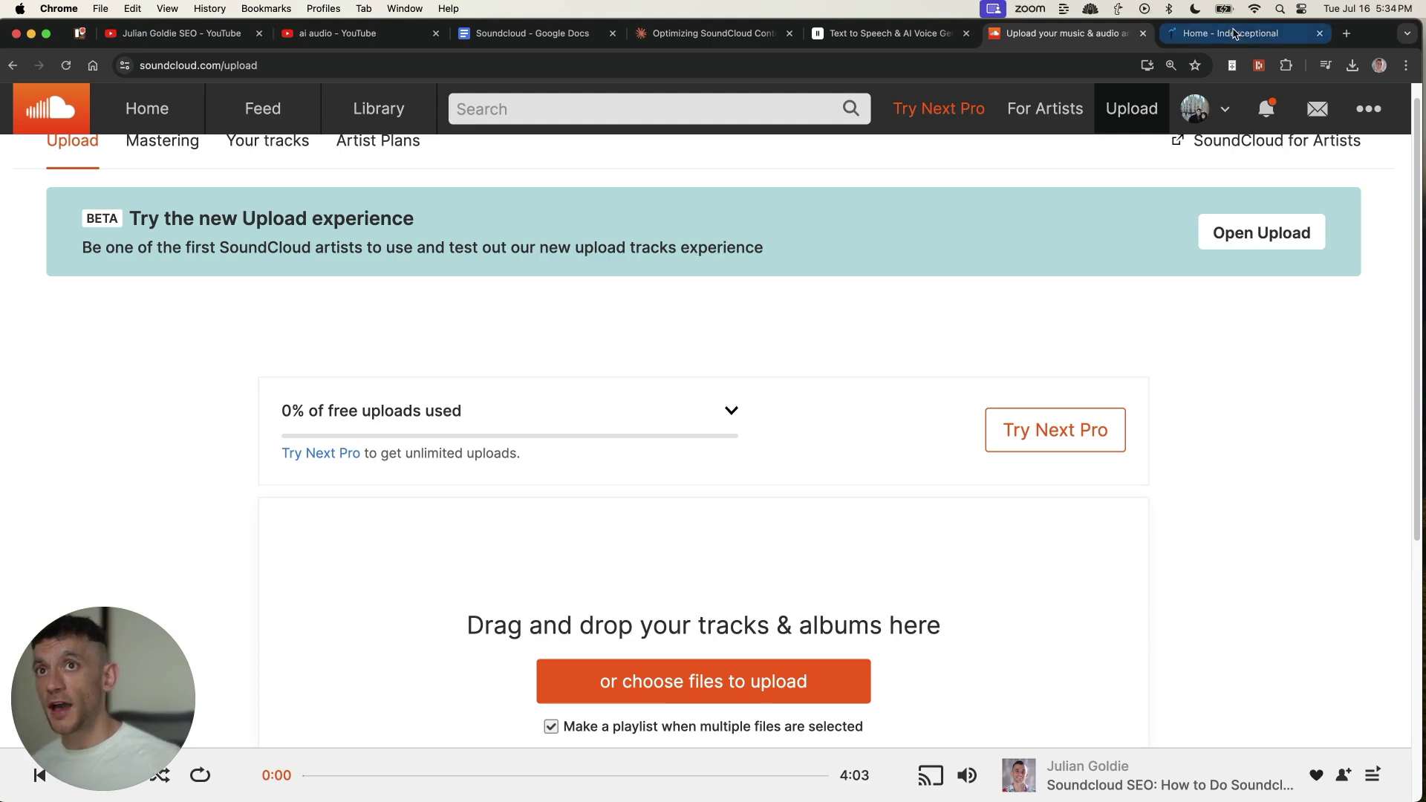
pyautogui.click(1225, 33)
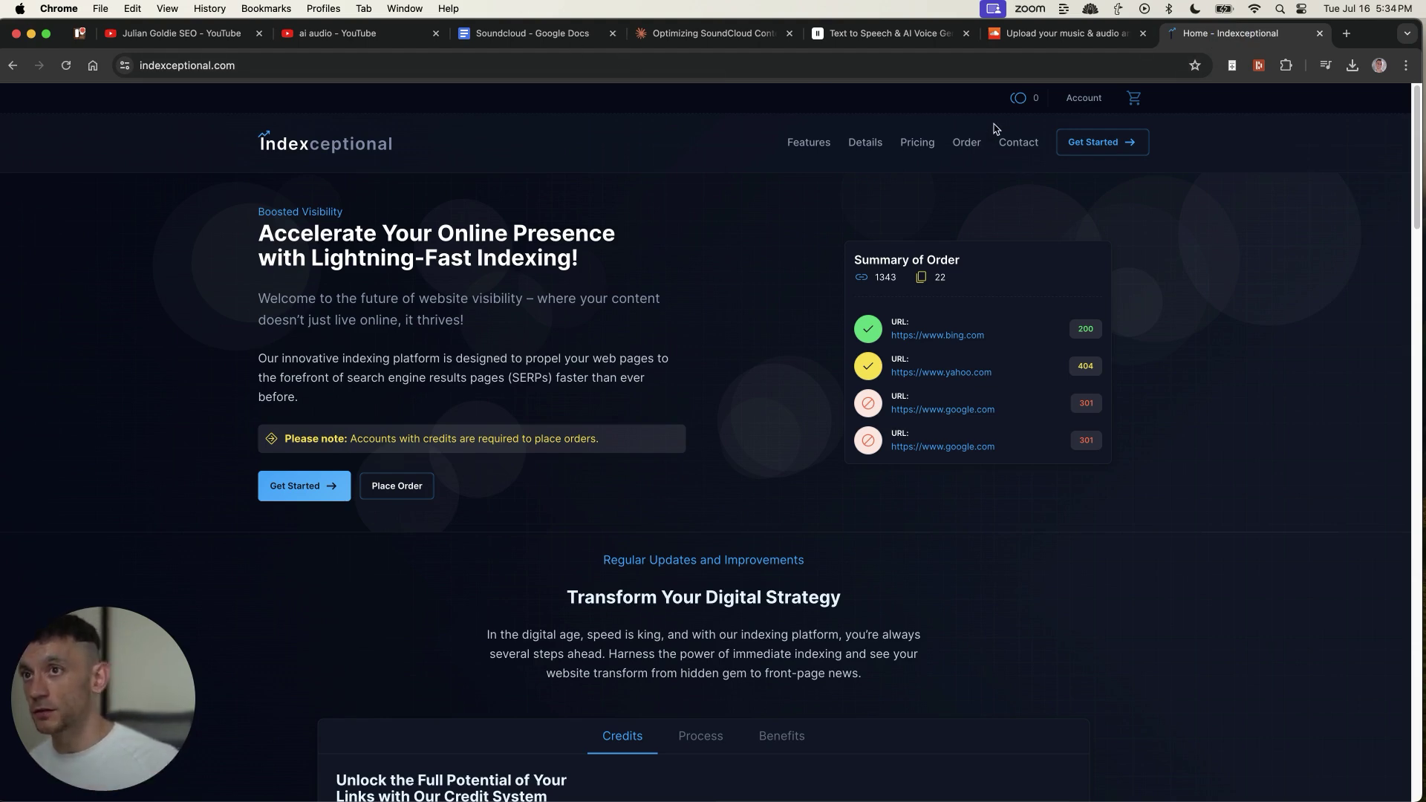
# Copy the SoundCloud track URL, paste it into Indexceptional's order form, validate it and close the order page.
pyautogui.click(968, 143)
pyautogui.click(1059, 33)
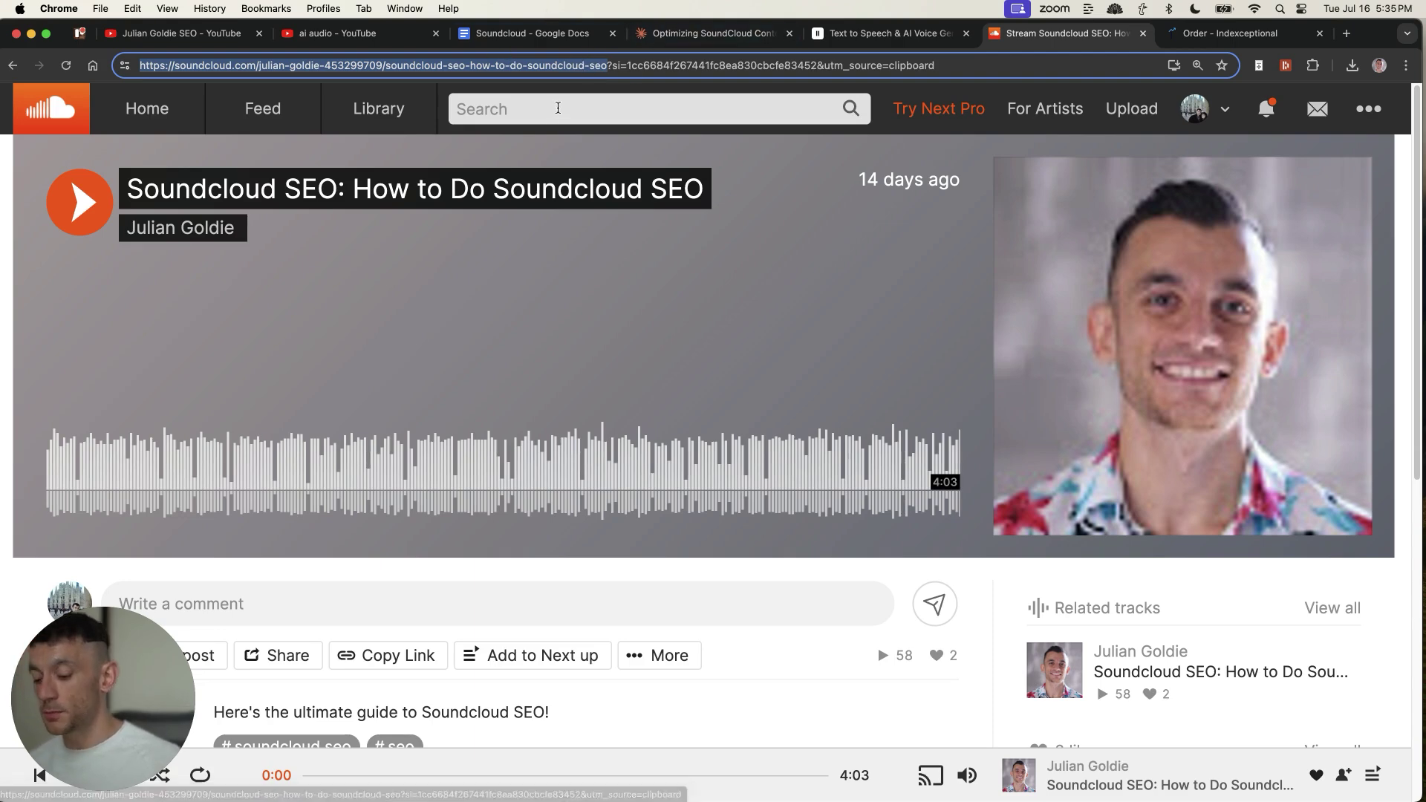
pyautogui.press('super+c')
pyautogui.hotkey('ctrl', 'Tab')
pyautogui.click(542, 294)
pyautogui.press('super+v')
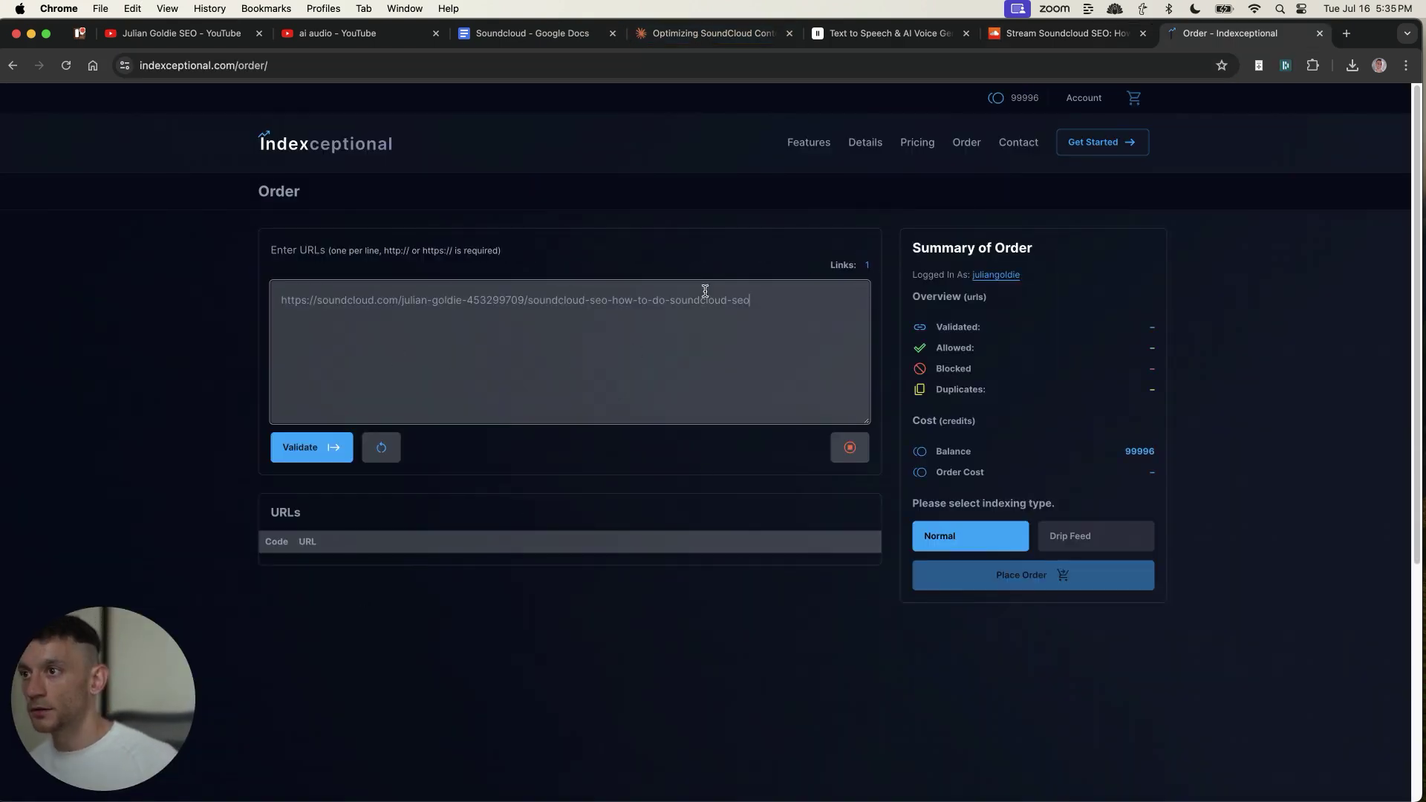
pyautogui.click(308, 444)
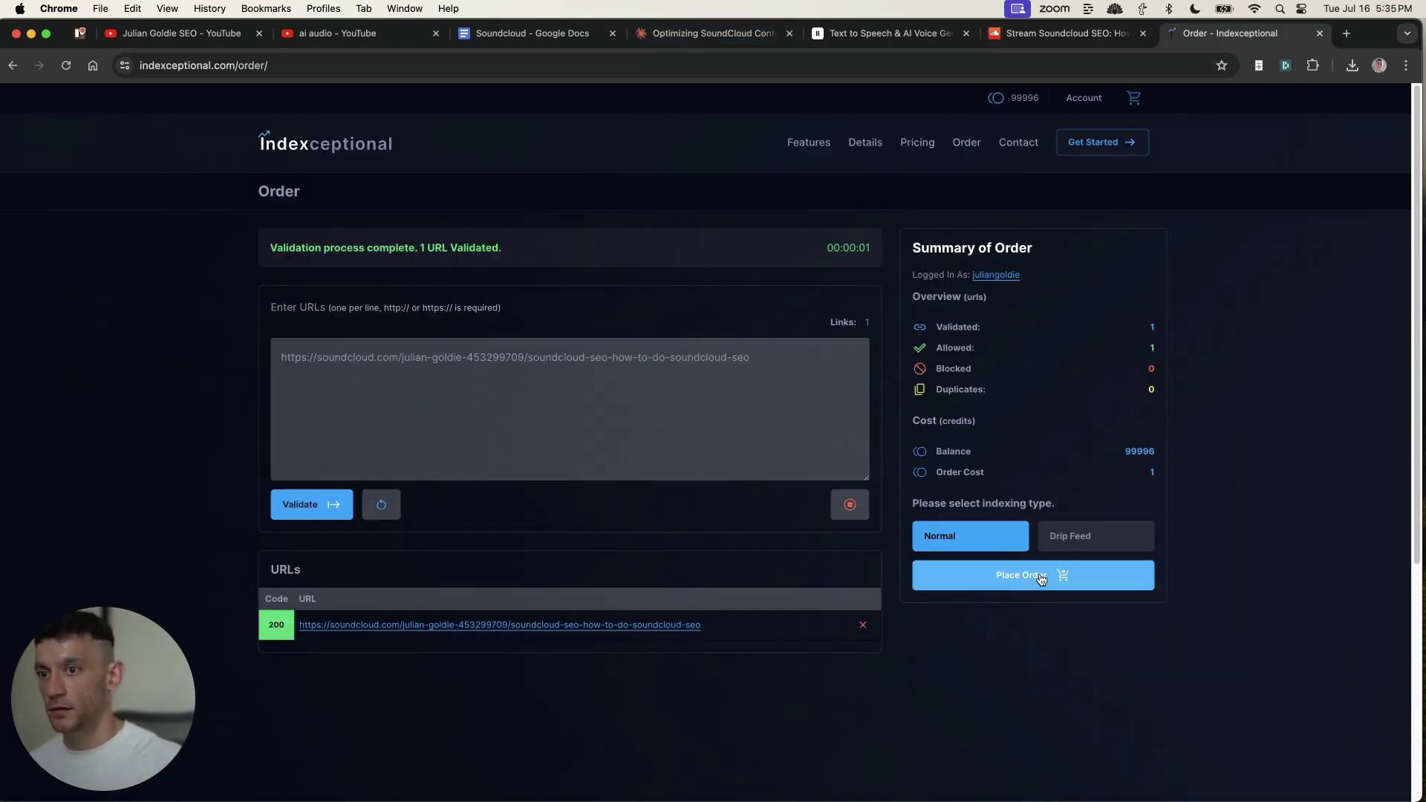
pyautogui.press('super+w')
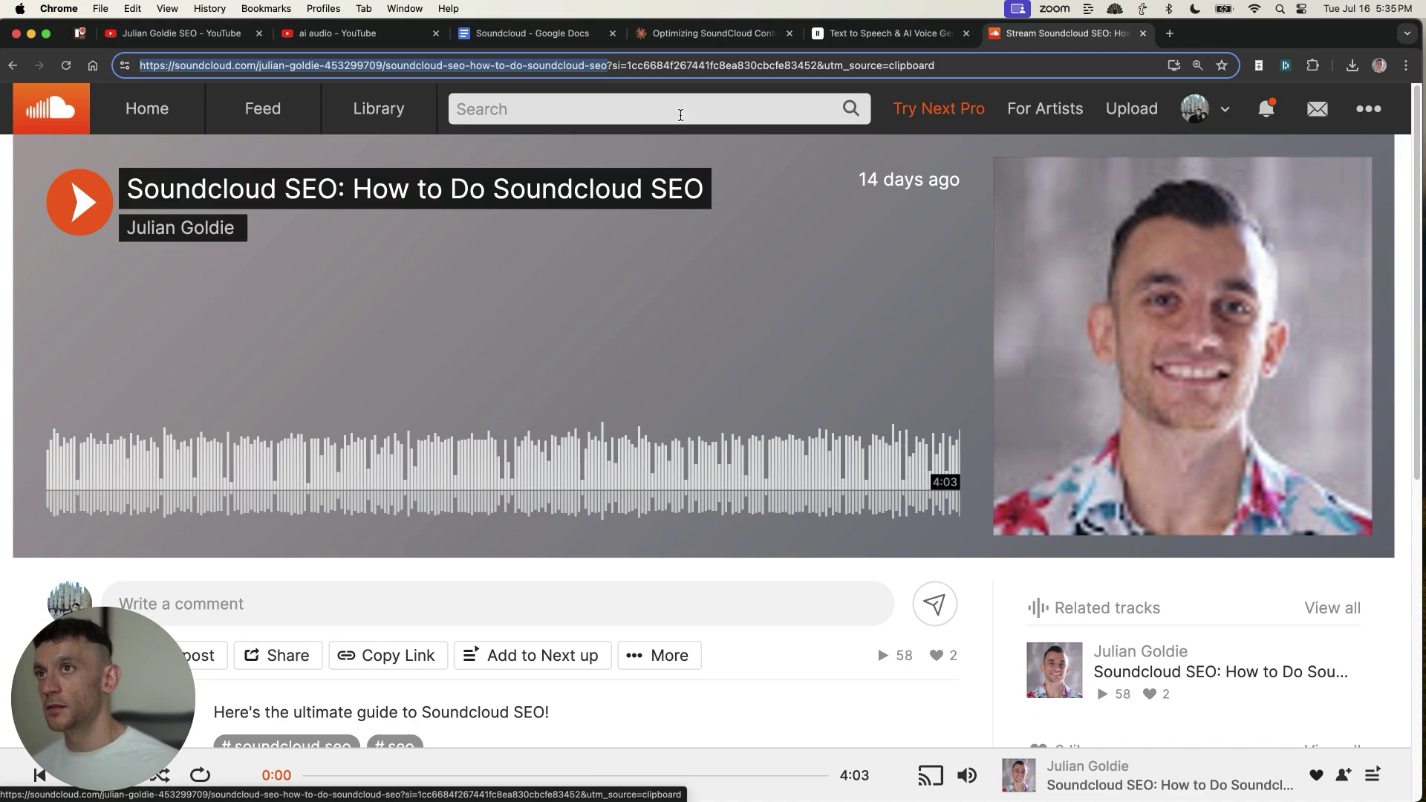
# Back in the notes, highlight the Content, Audio and Indexing sections in turn.
pyautogui.click(519, 33)
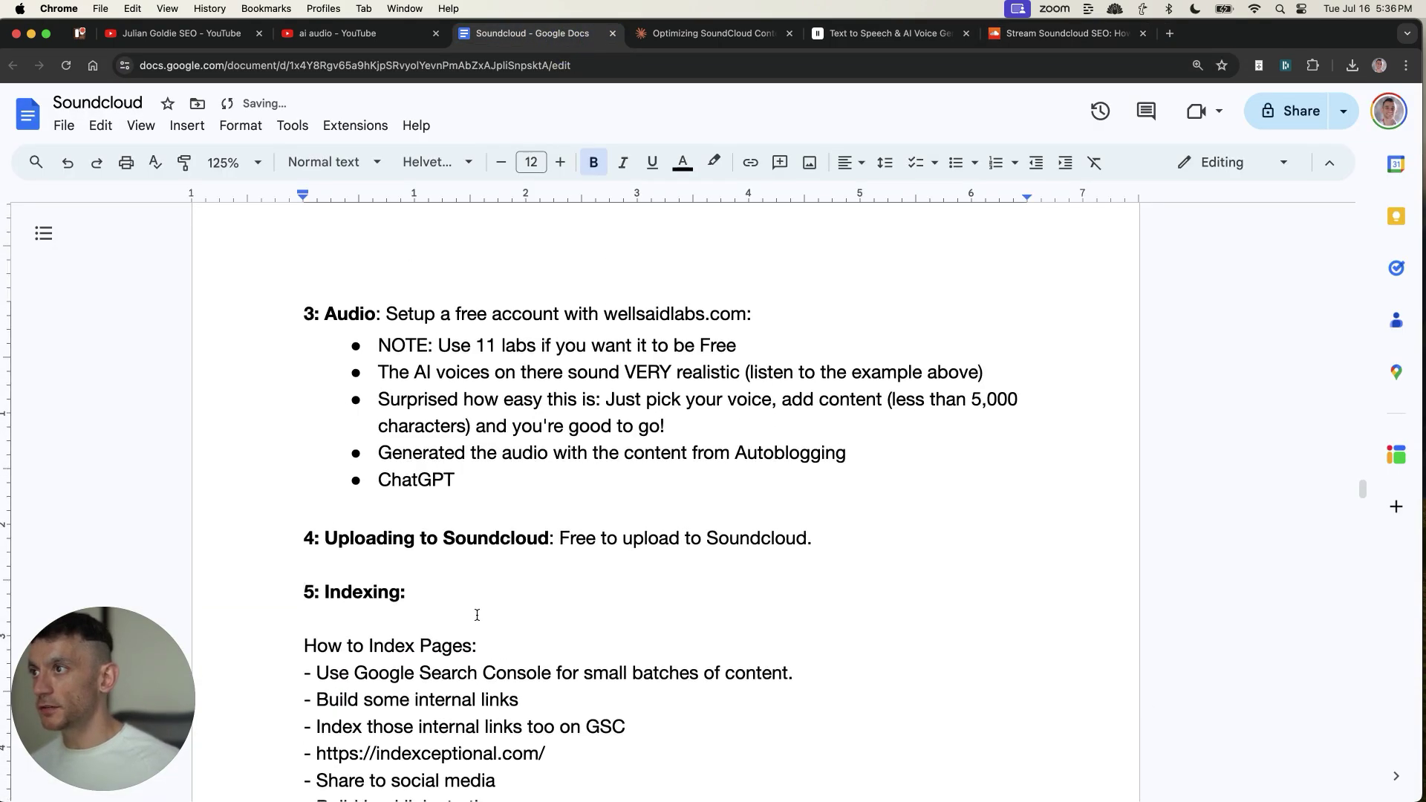
pyautogui.scroll(7, 478, 614)
pyautogui.scroll(3, 346, 441)
pyautogui.scroll(2, 346, 441)
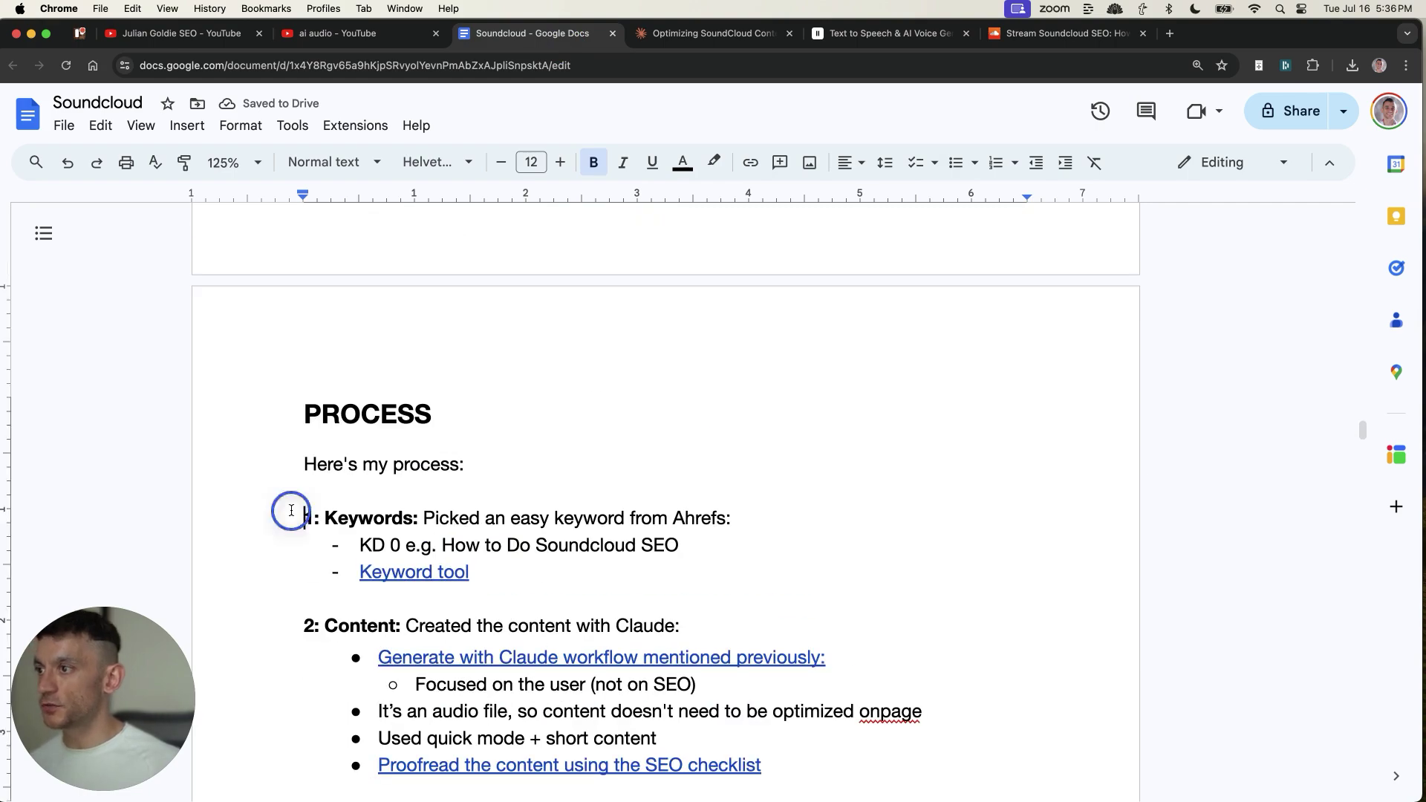
pyautogui.moveTo(307, 518); pyautogui.dragTo(603, 625)
pyautogui.scroll(-2, 603, 624)
pyautogui.click(282, 356)
pyautogui.moveTo(291, 380); pyautogui.dragTo(880, 649)
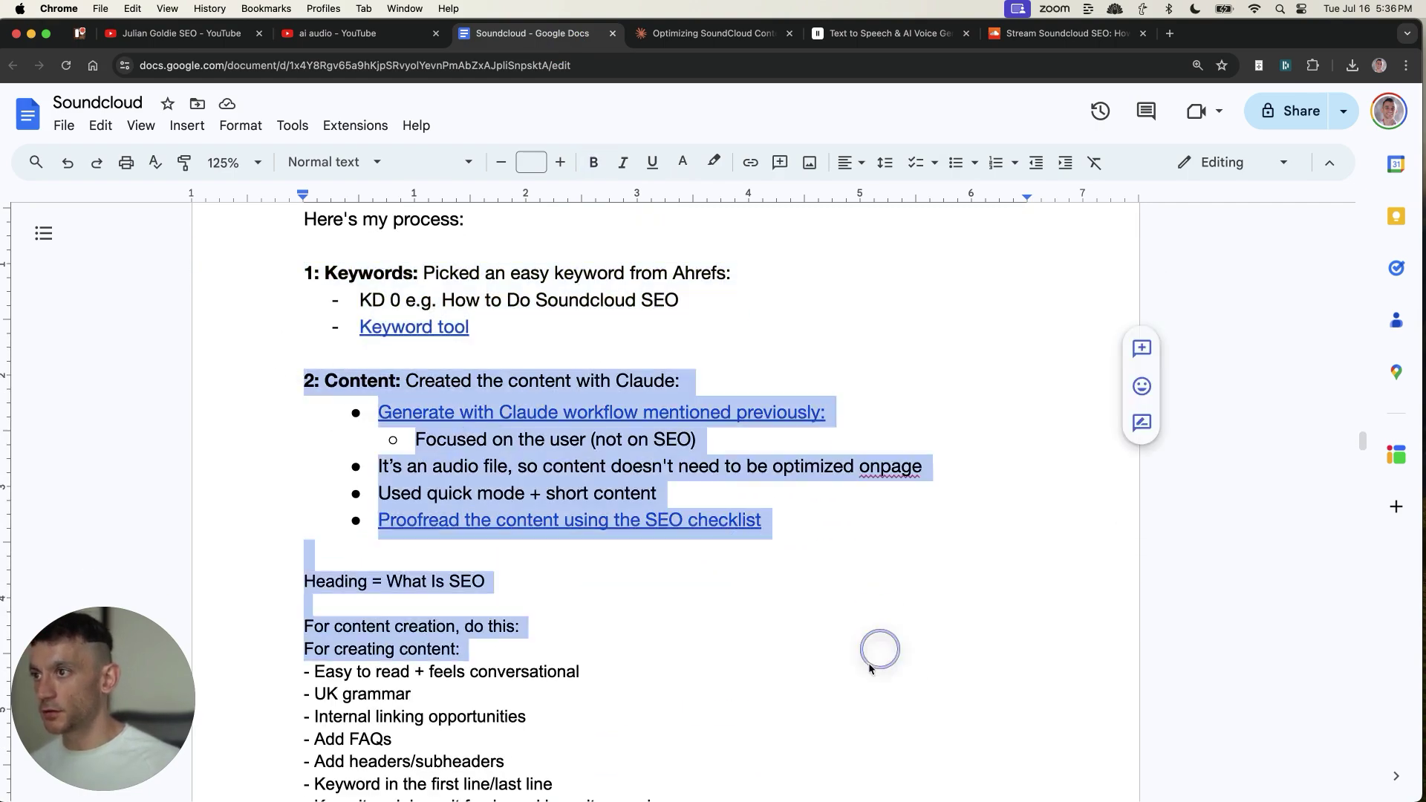
pyautogui.click(878, 649)
pyautogui.scroll(-10, 809, 583)
pyautogui.moveTo(293, 477); pyautogui.dragTo(602, 627)
pyautogui.scroll(-2, 603, 628)
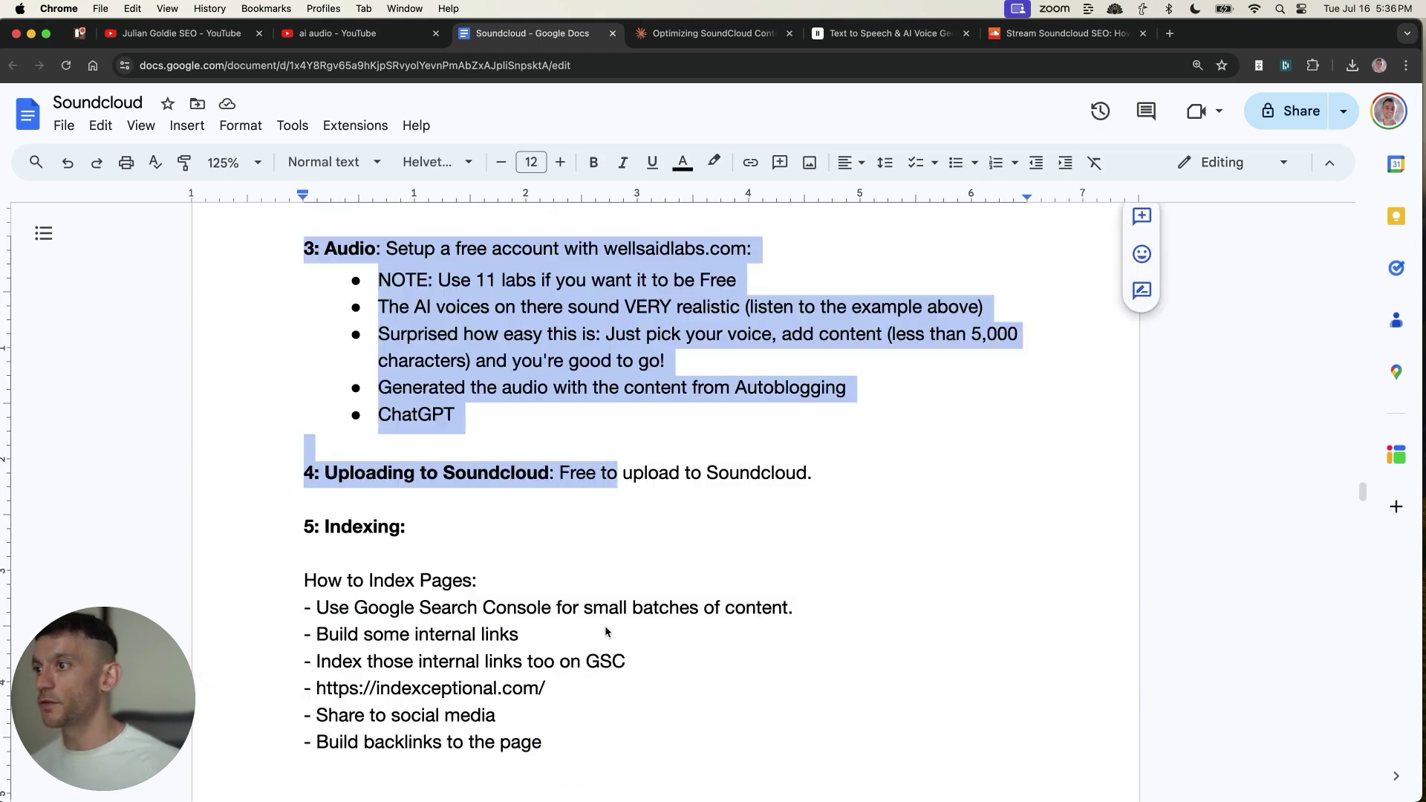
pyautogui.click(252, 487)
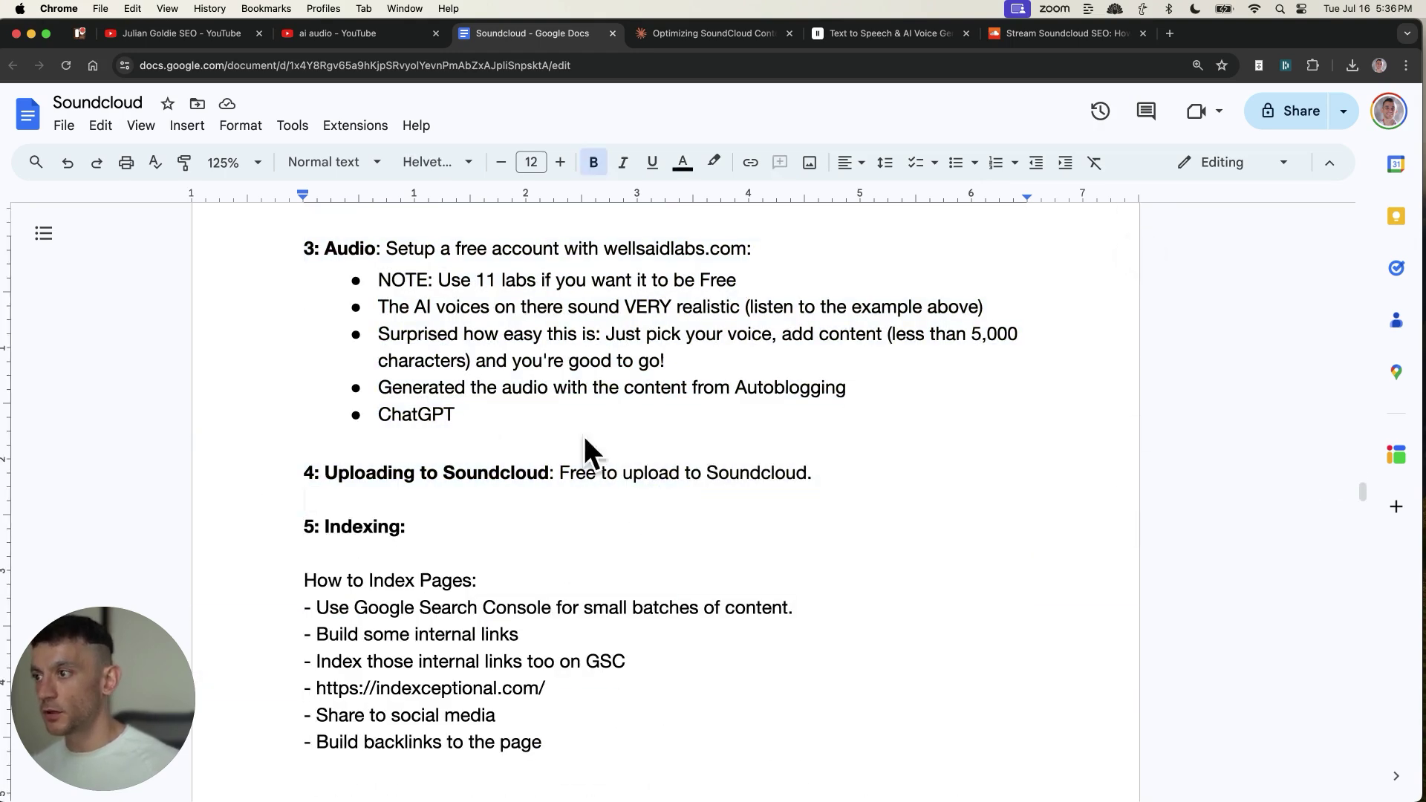
pyautogui.moveTo(276, 527); pyautogui.dragTo(679, 729)
pyautogui.click(684, 707)
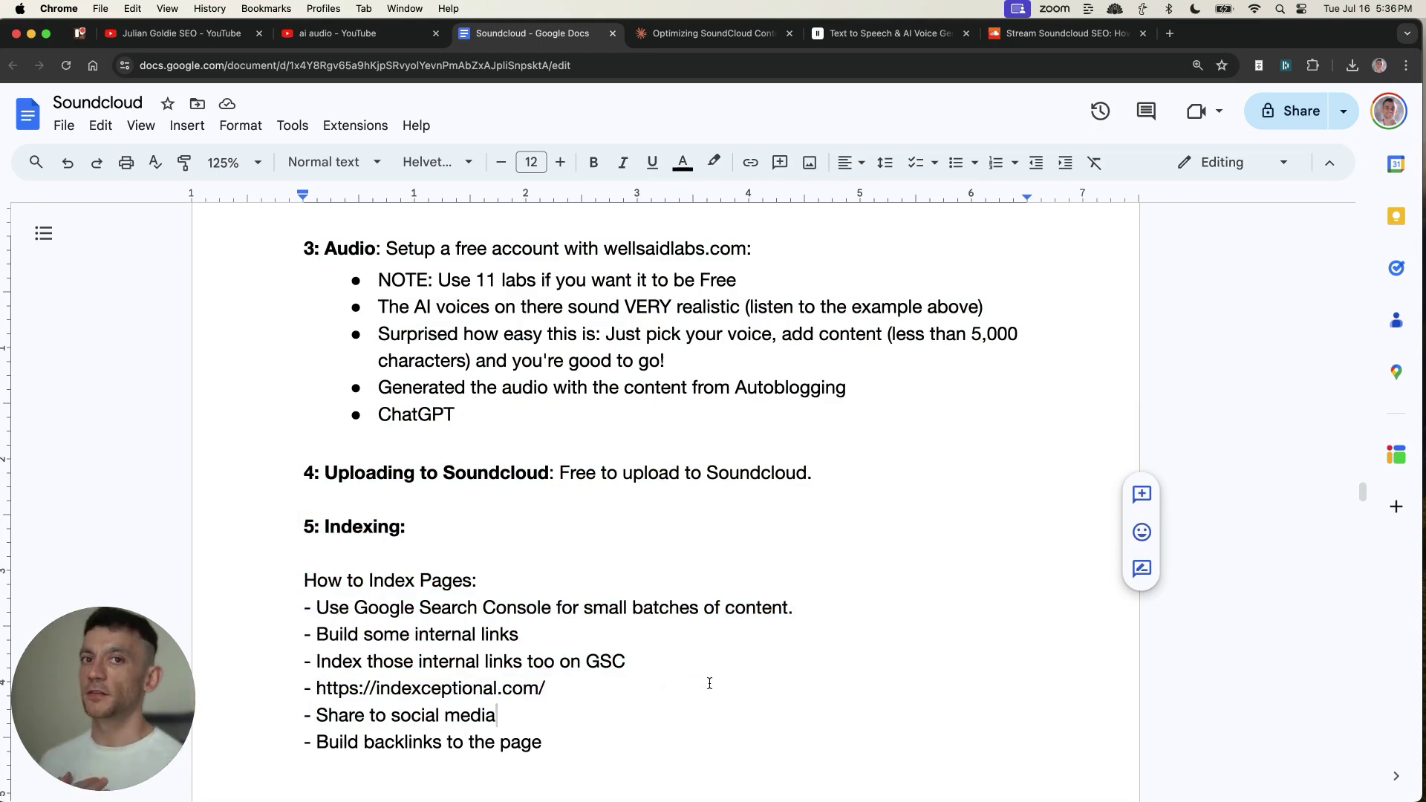
pyautogui.scroll(-1, 373, 492)
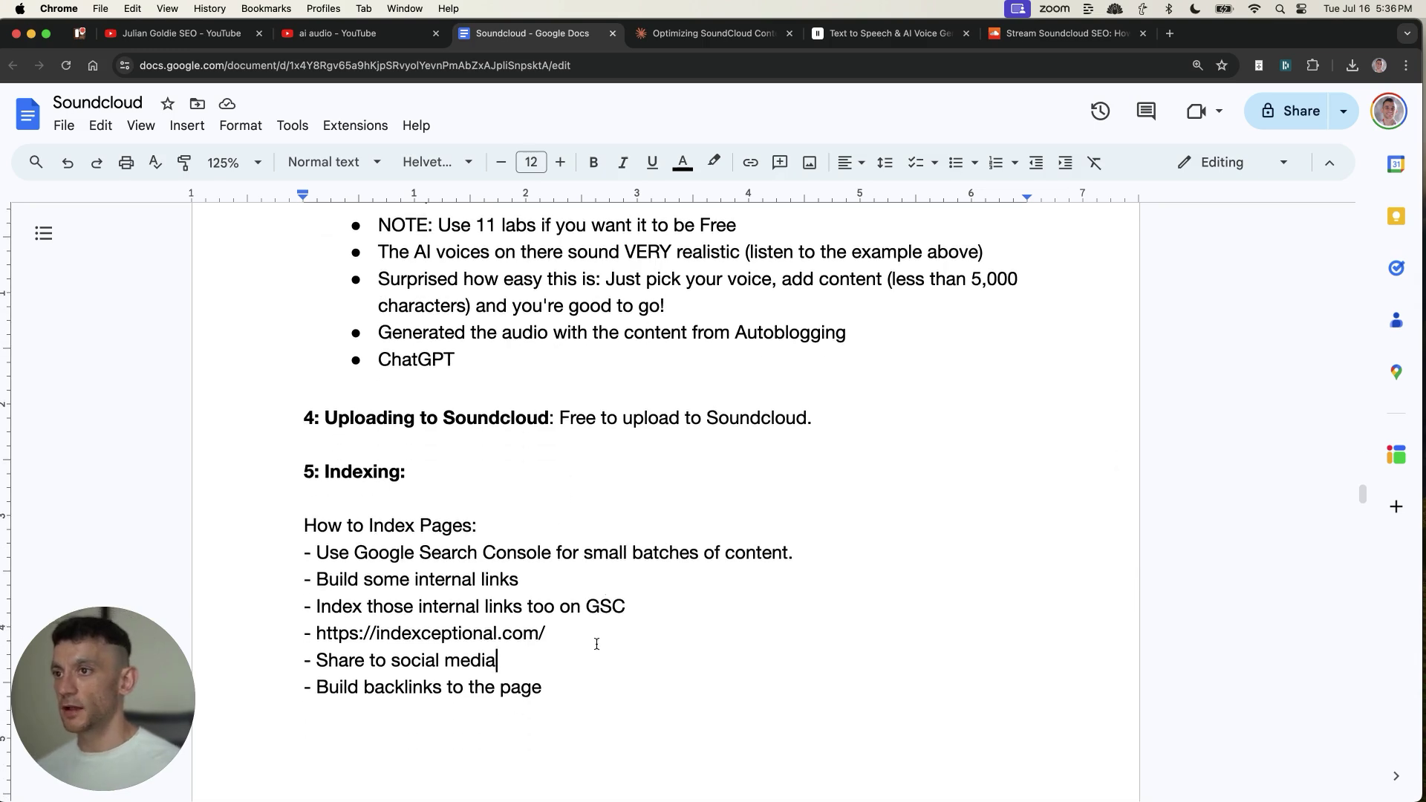
pyautogui.scroll(-4, 561, 344)
pyautogui.scroll(7, 539, 418)
pyautogui.scroll(5, 446, 387)
pyautogui.scroll(1, 447, 387)
pyautogui.scroll(1, 373, 325)
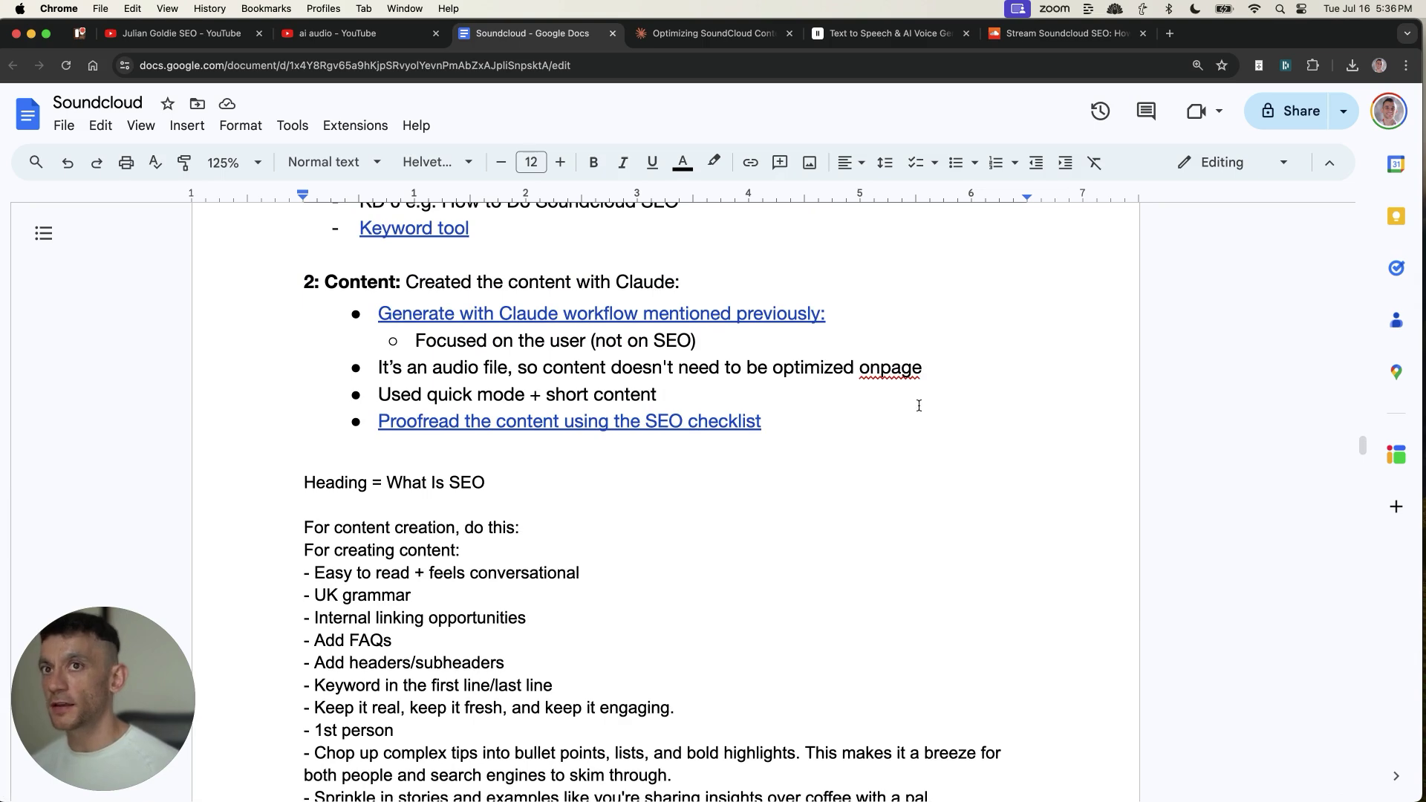
pyautogui.scroll(1, 845, 342)
pyautogui.scroll(1, 780, 337)
pyautogui.scroll(1, 712, 334)
pyautogui.scroll(10, 615, 330)
pyautogui.scroll(-5, 529, 449)
pyautogui.scroll(3, 458, 445)
pyautogui.scroll(-3, 468, 367)
pyautogui.scroll(1, 486, 292)
# Select the first Use Cases bullets, then switch to the Ahrefs soundcloud.com overview.
pyautogui.tripleClick(439, 287)
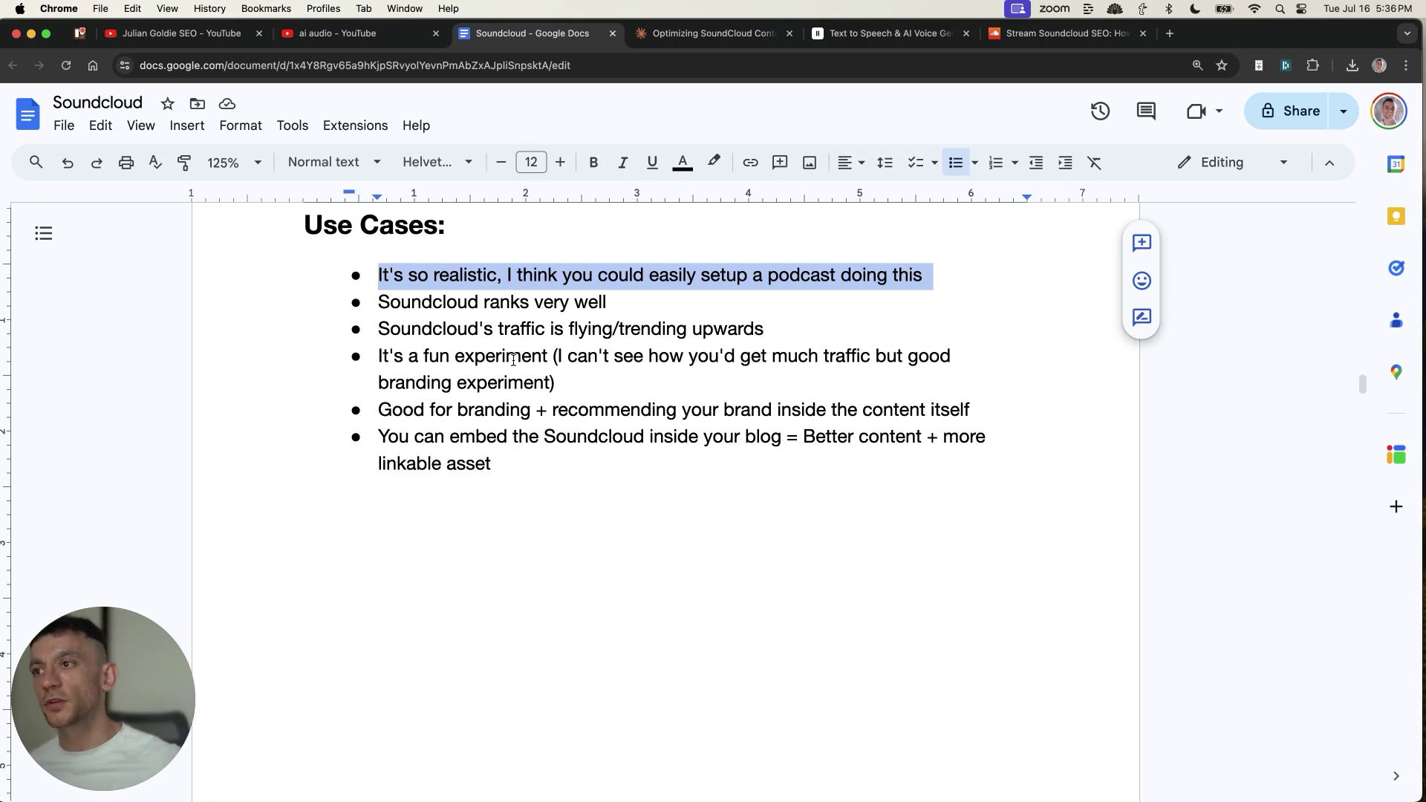
pyautogui.hotkey('shift', 'Down')
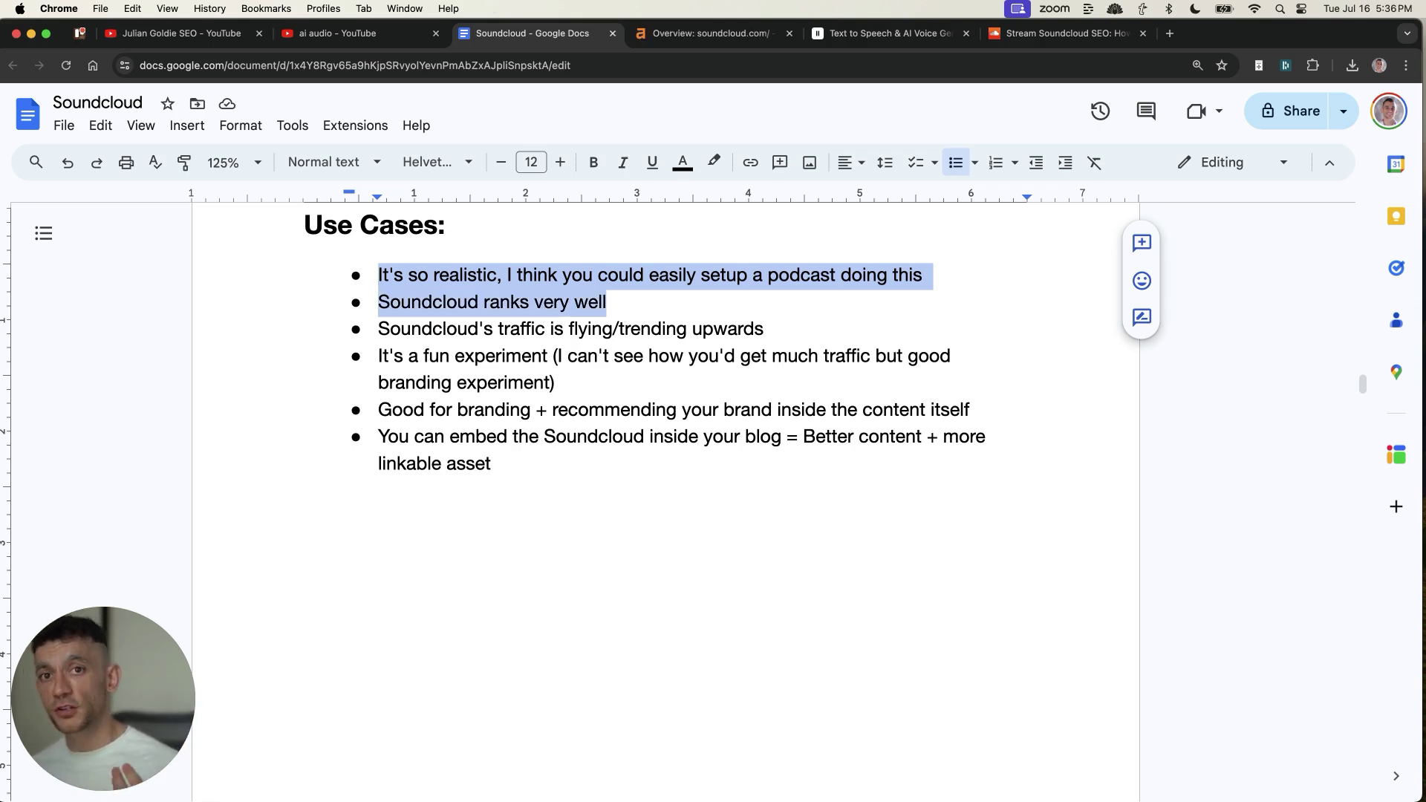
pyautogui.hotkey('ctrl', 'Tab')
pyautogui.click(712, 298)
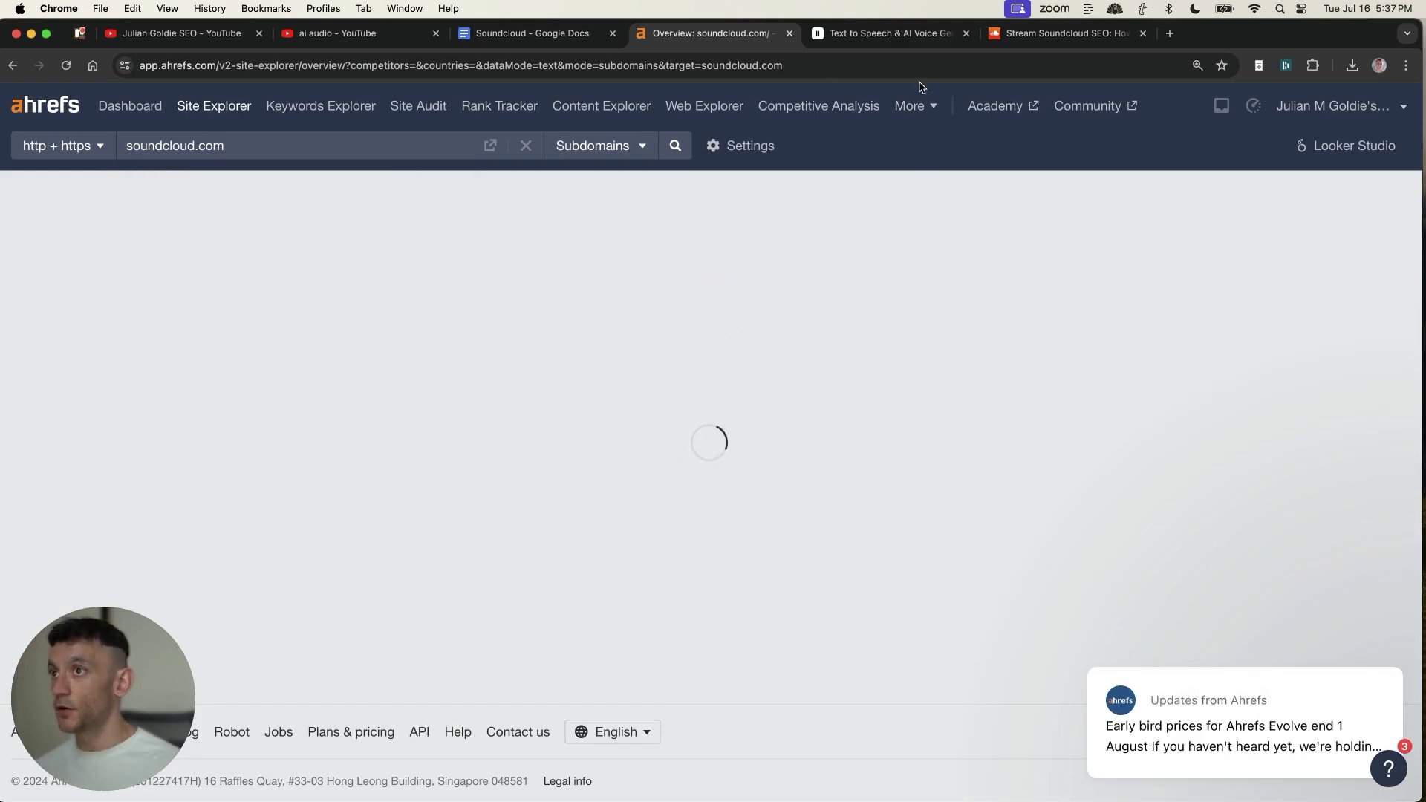
# Search soundcloud.com in Semrush's domain overview, then return to the Use Cases list in the notes.
pyautogui.hotkey('ctrl', 'Tab')
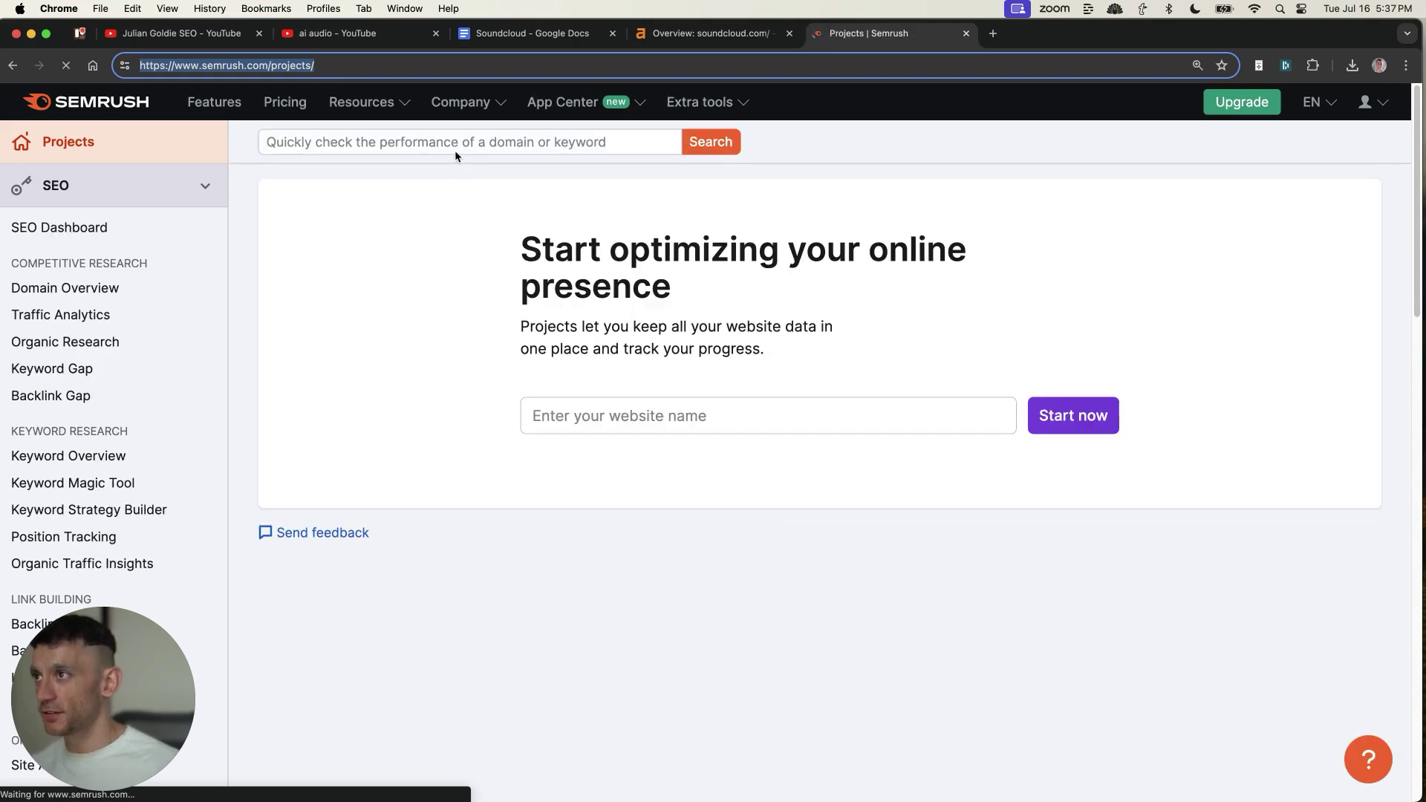
pyautogui.click(455, 142)
pyautogui.write('soundcloud.com')
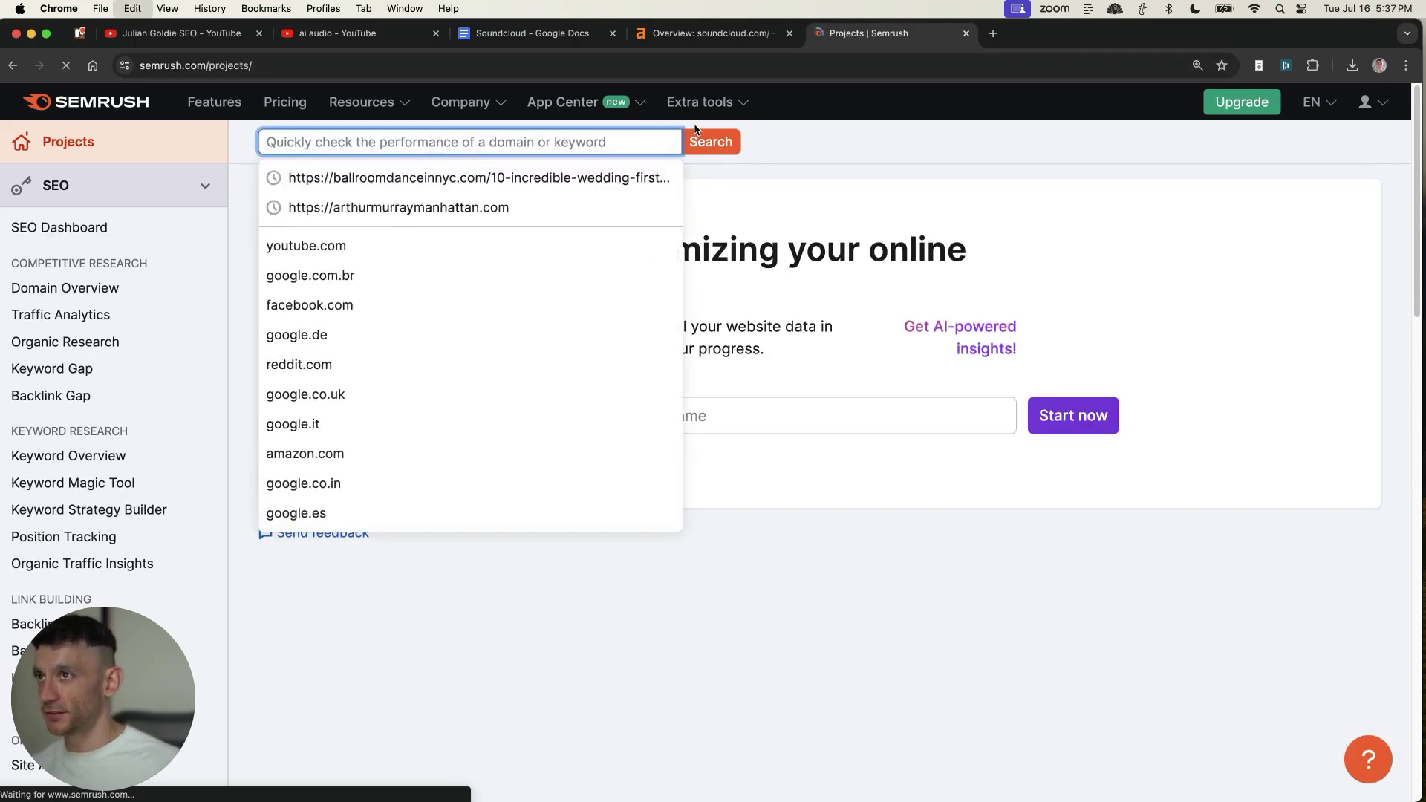
pyautogui.click(736, 143)
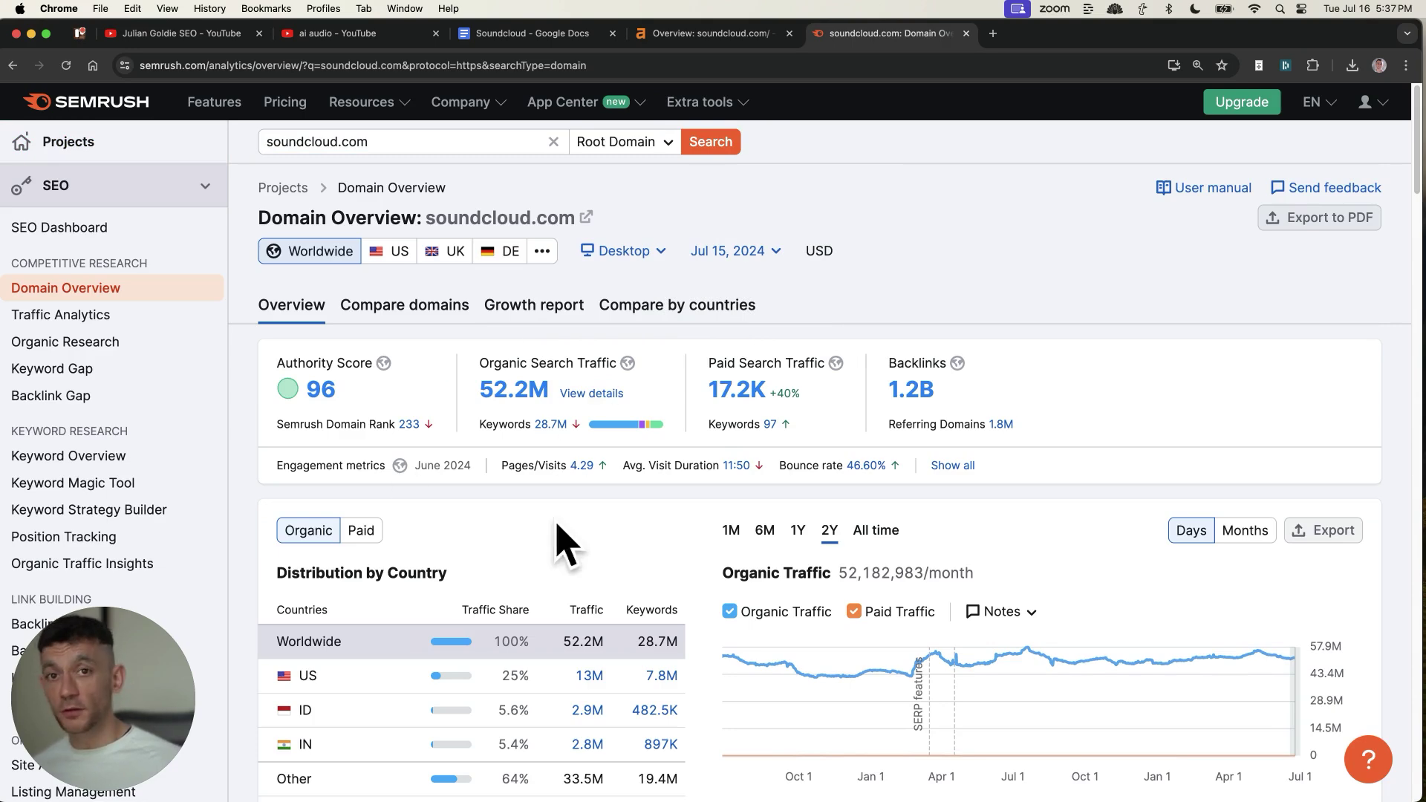
pyautogui.click(523, 33)
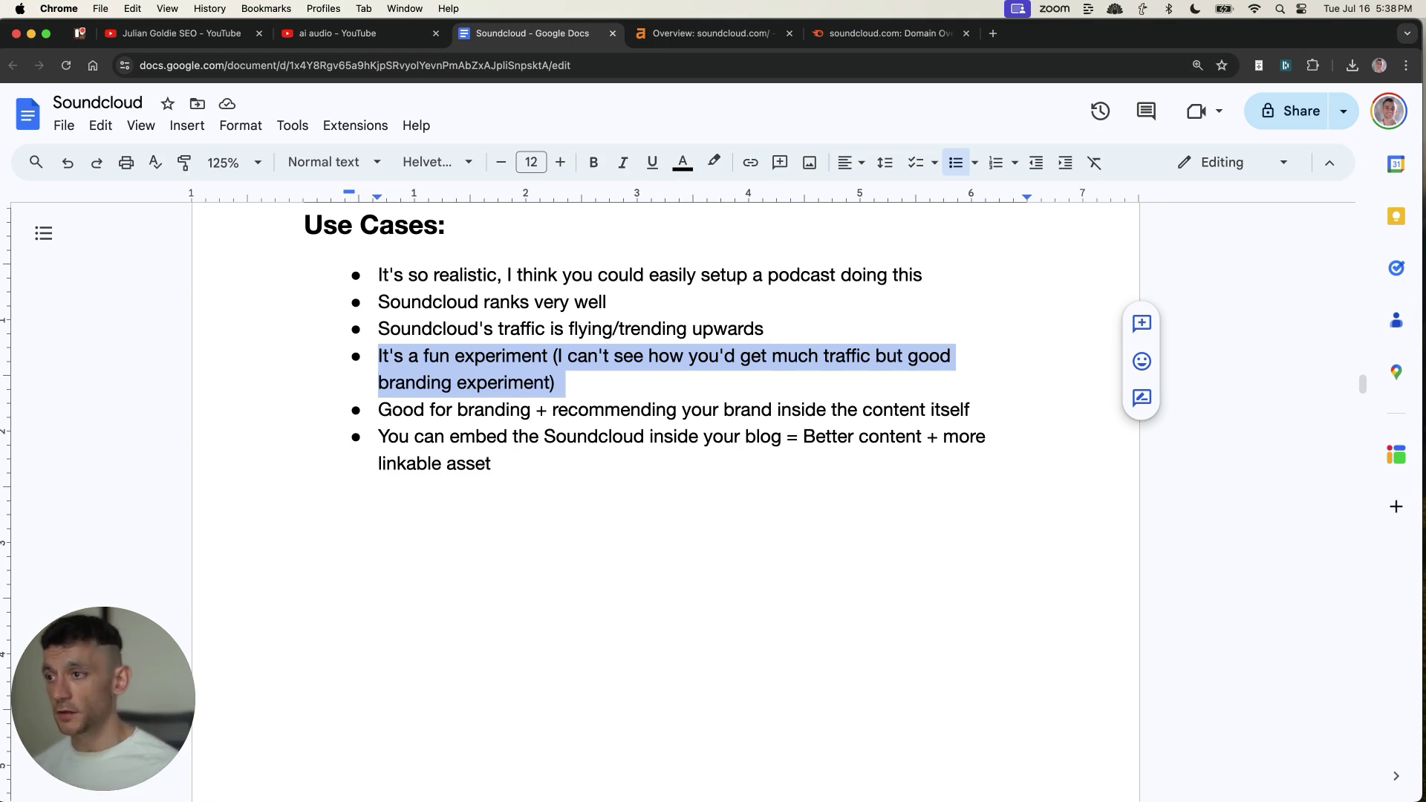
# Highlight the Good for branding bullet, then the DR 50 backlinks heading in the notes.
pyautogui.click(553, 408)
pyautogui.tripleClick(553, 409)
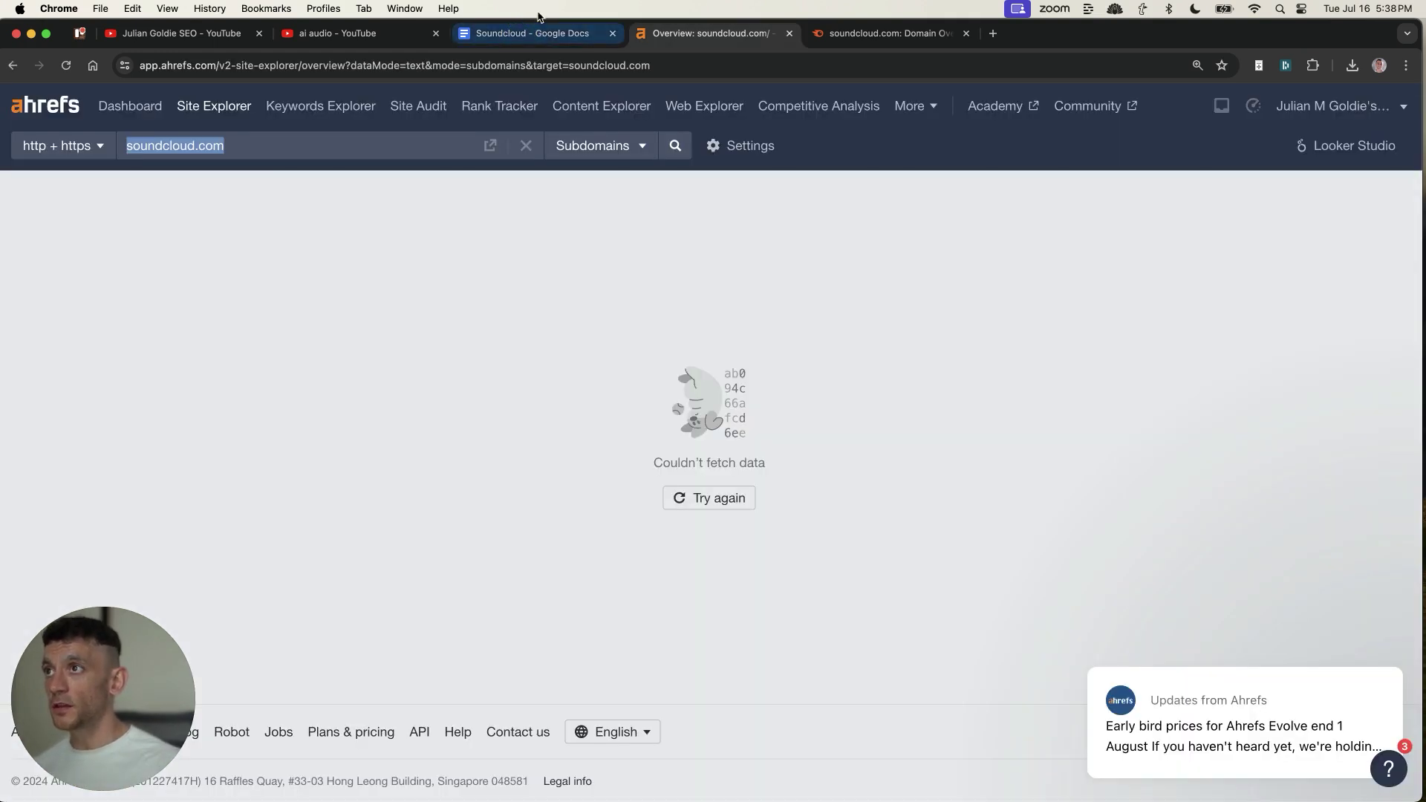
pyautogui.click(516, 34)
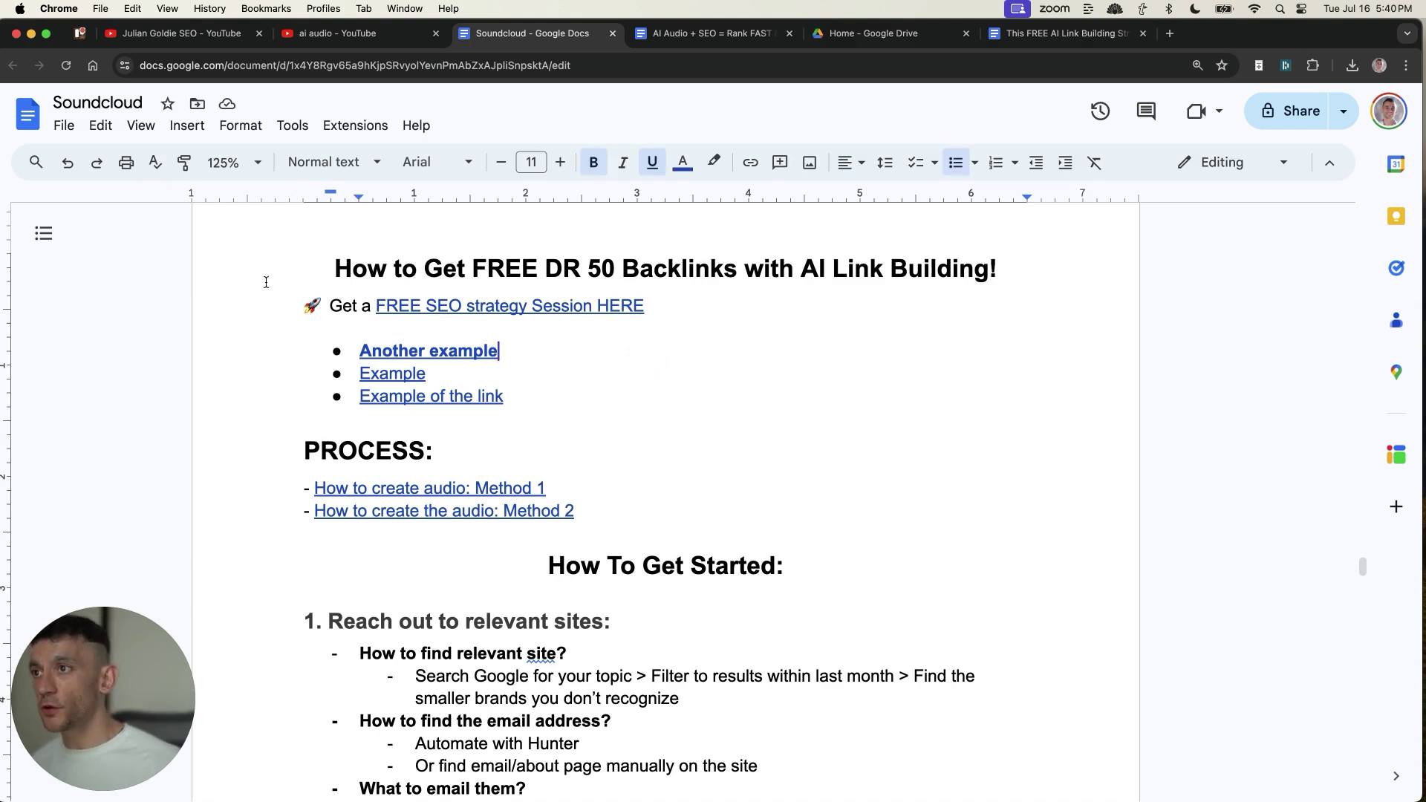
pyautogui.moveTo(273, 273); pyautogui.dragTo(1036, 273)
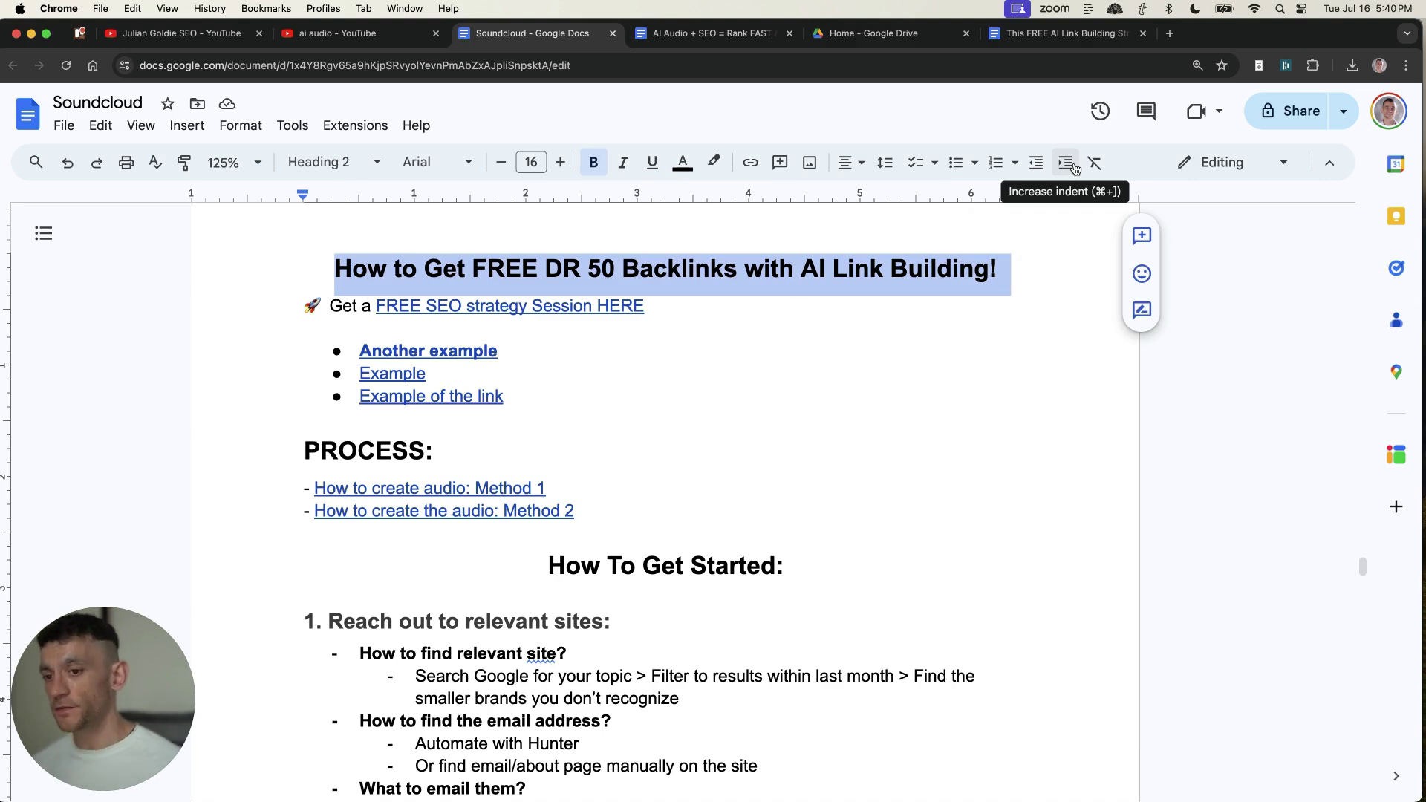
pyautogui.click(714, 428)
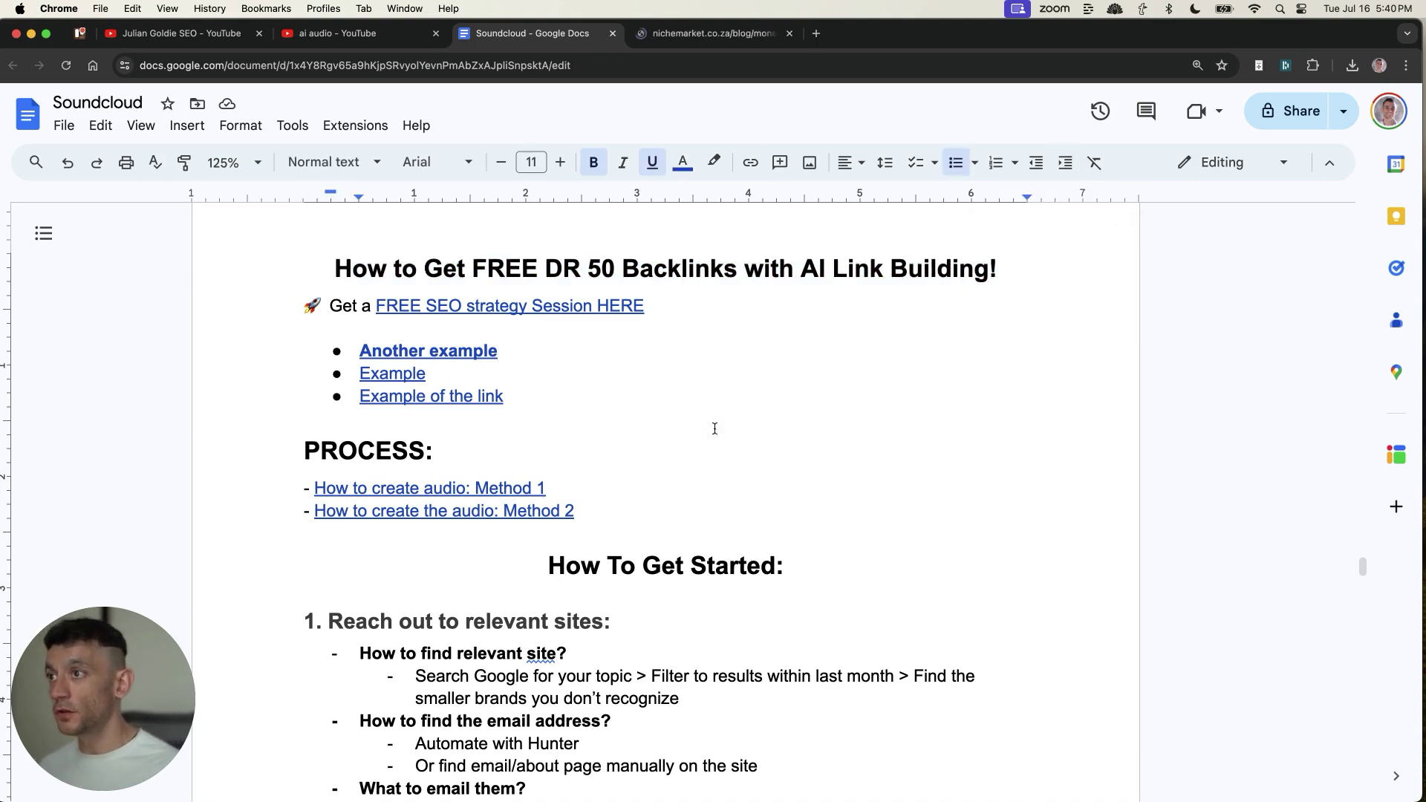
# Highlight the nichemarket article's audio section and credit line, then its Domain Rating of 52 in Ahrefs.
pyautogui.click(746, 32)
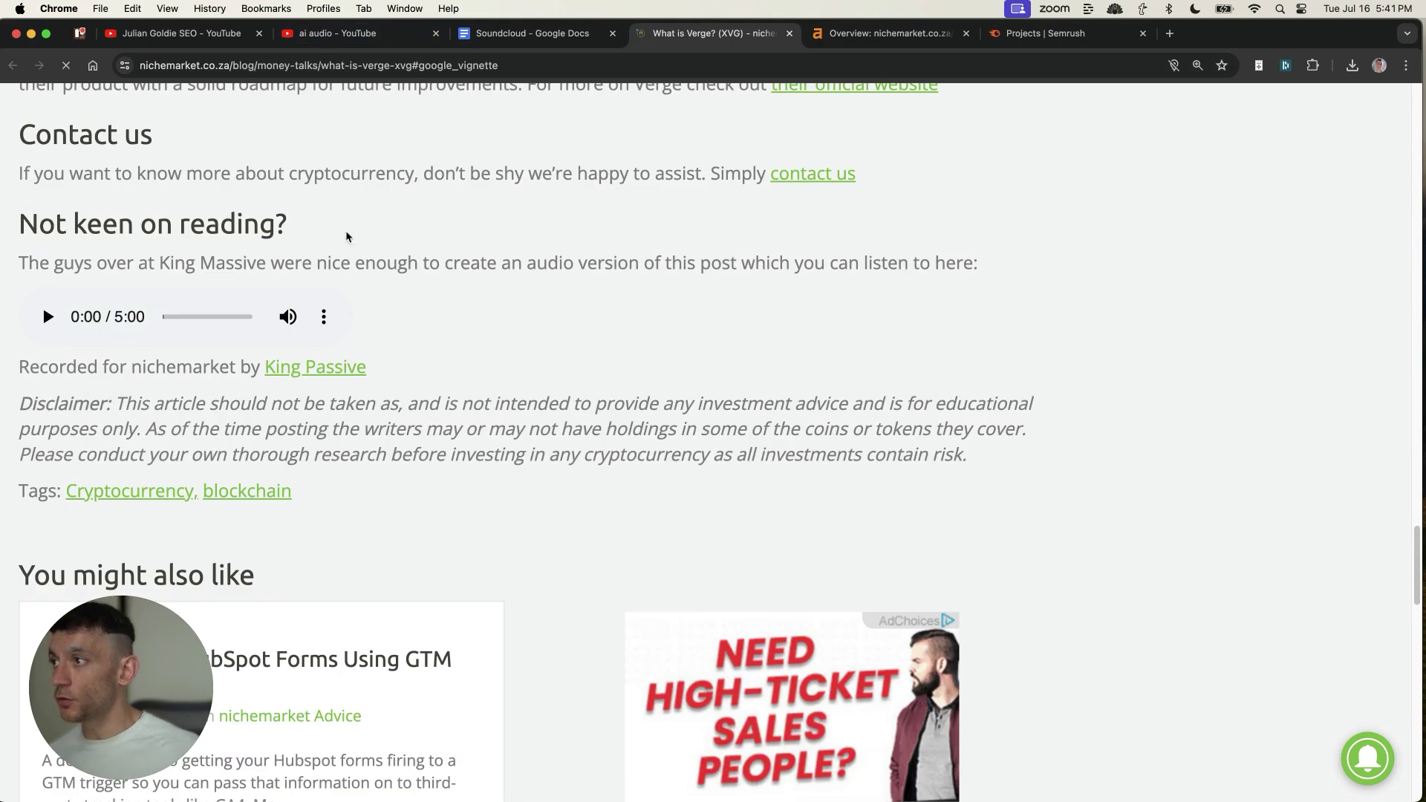
pyautogui.moveTo(16, 223); pyautogui.dragTo(477, 319)
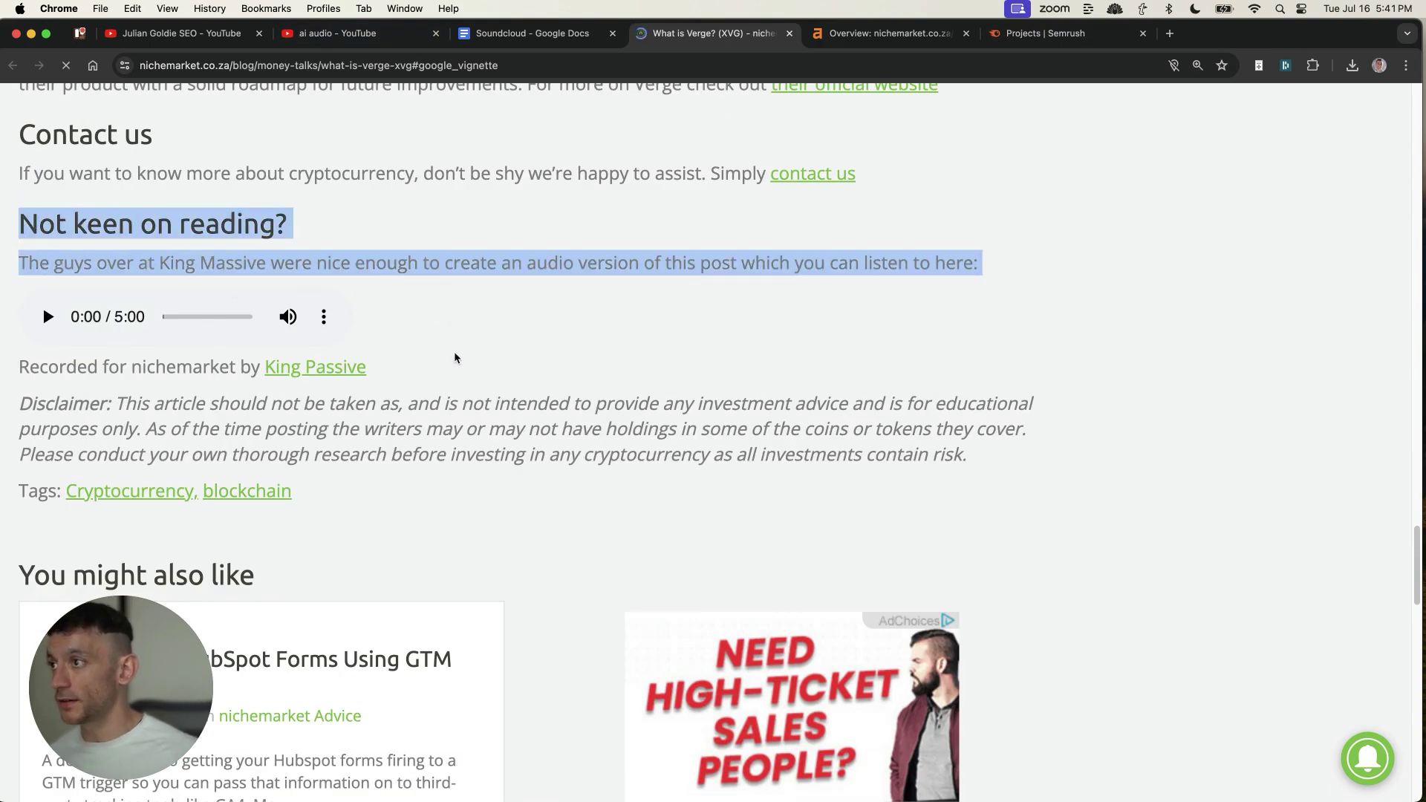
pyautogui.click(93, 331)
pyautogui.moveTo(19, 368); pyautogui.dragTo(366, 369)
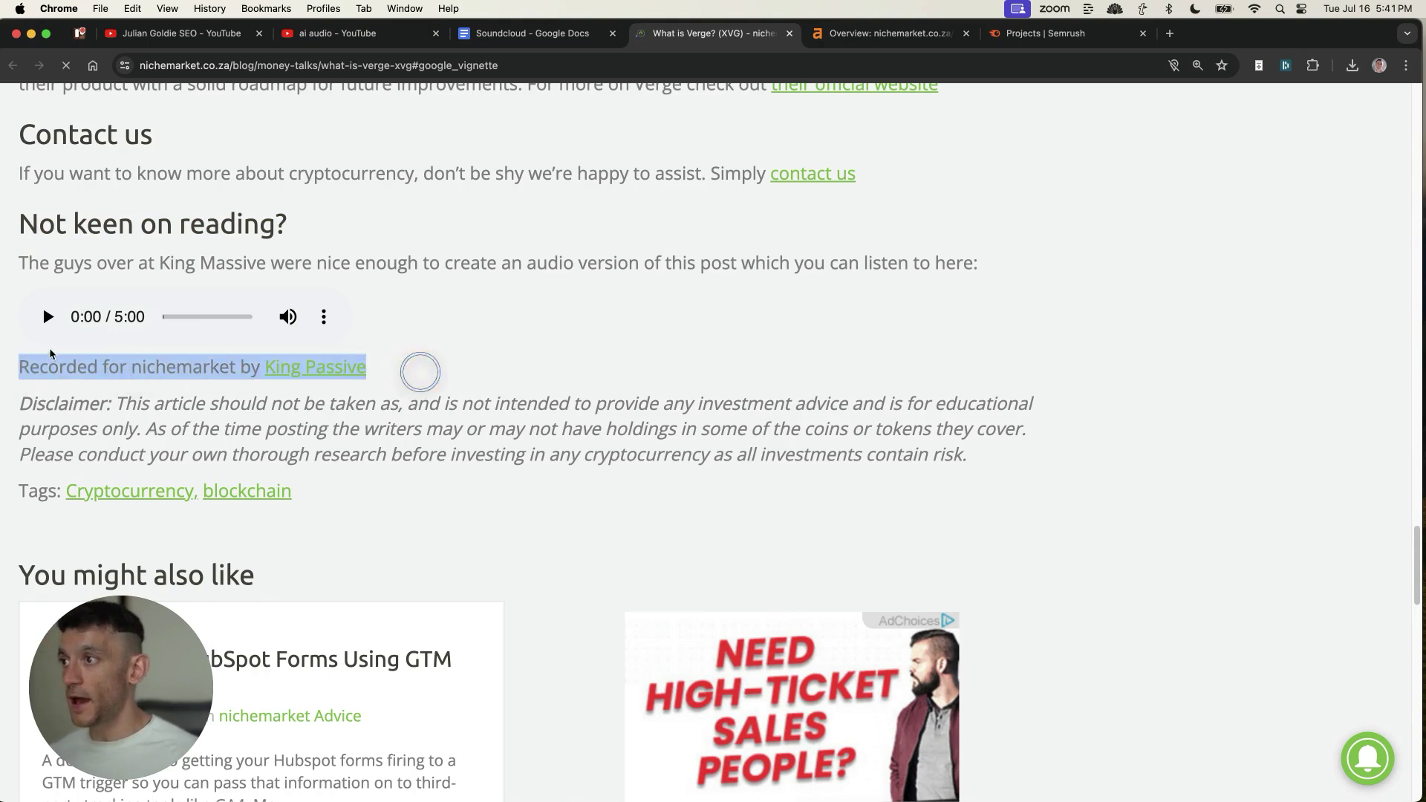
pyautogui.click(952, 43)
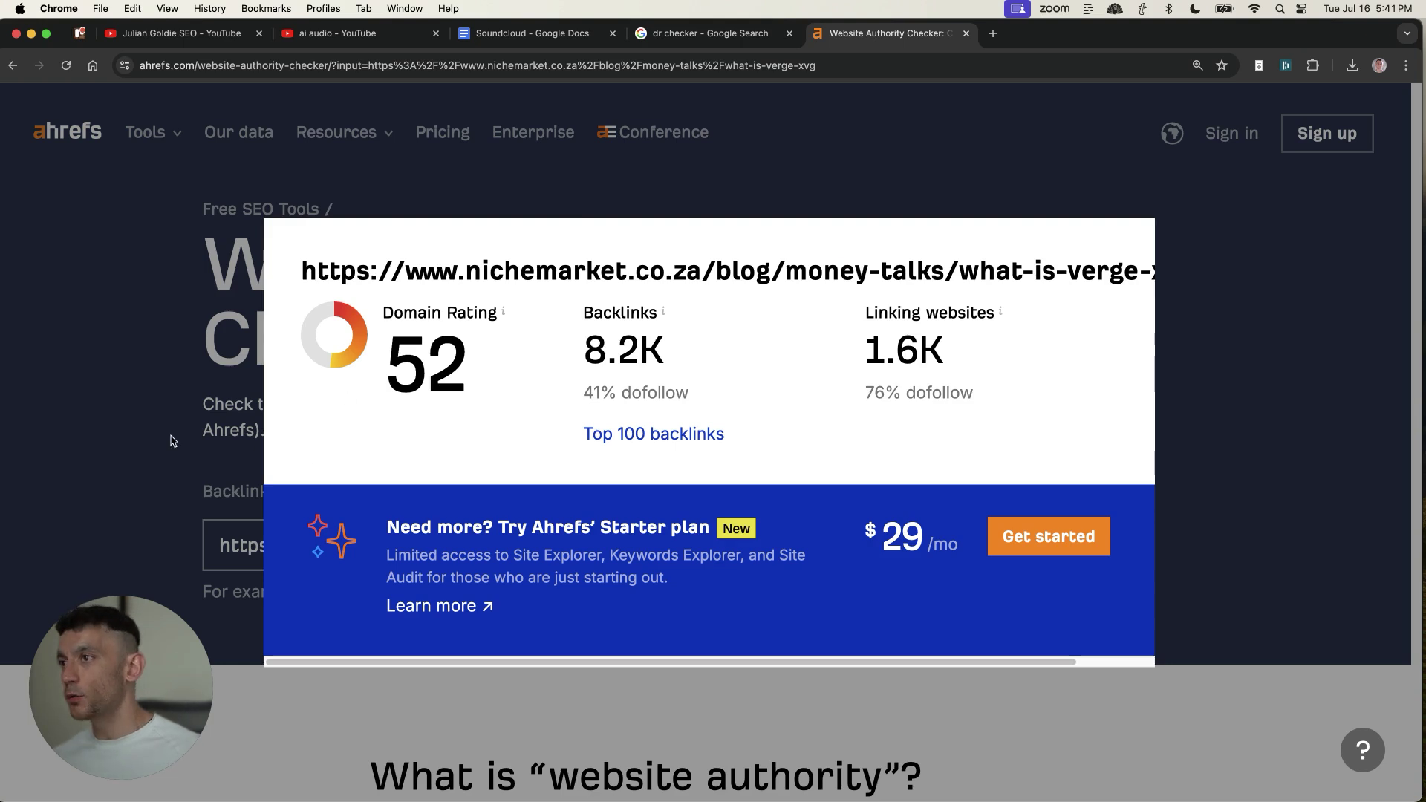
pyautogui.moveTo(473, 381); pyautogui.dragTo(382, 319)
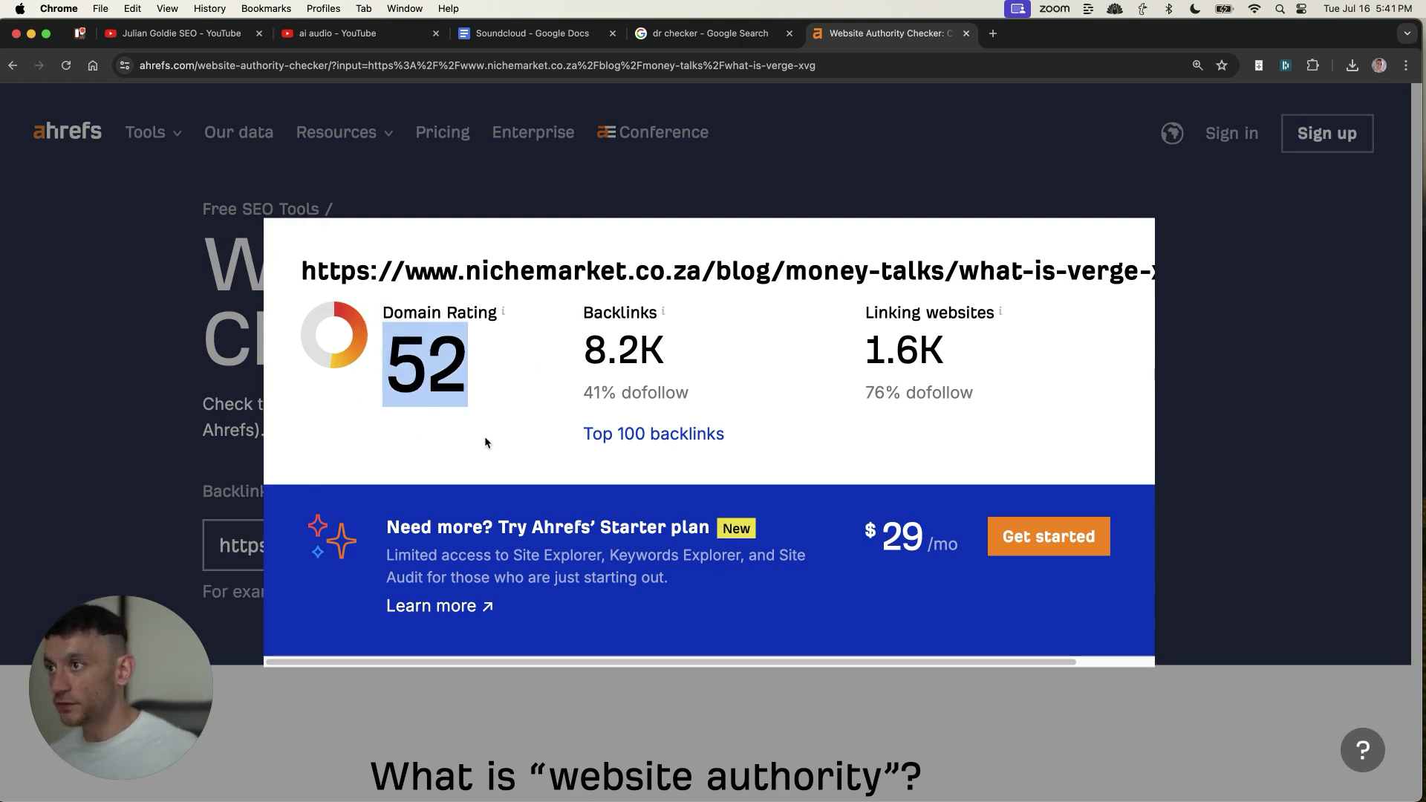
pyautogui.click(404, 405)
# Back in the Soundcloud doc, highlight the outreach steps, the relevant-sites tip and the email-finding tips.
pyautogui.click(523, 35)
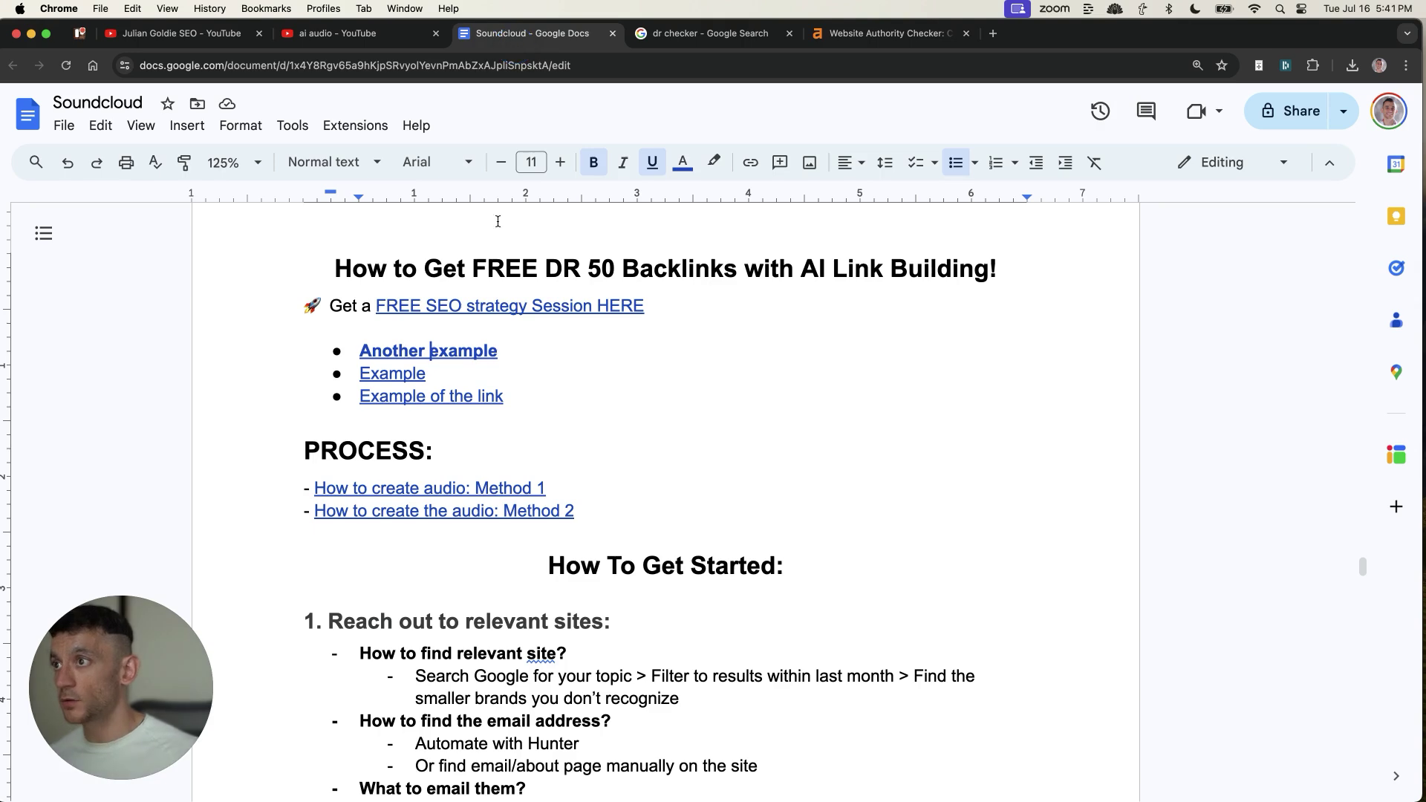
pyautogui.scroll(-5, 216, 263)
pyautogui.scroll(1, 214, 263)
pyautogui.moveTo(215, 262); pyautogui.dragTo(769, 423)
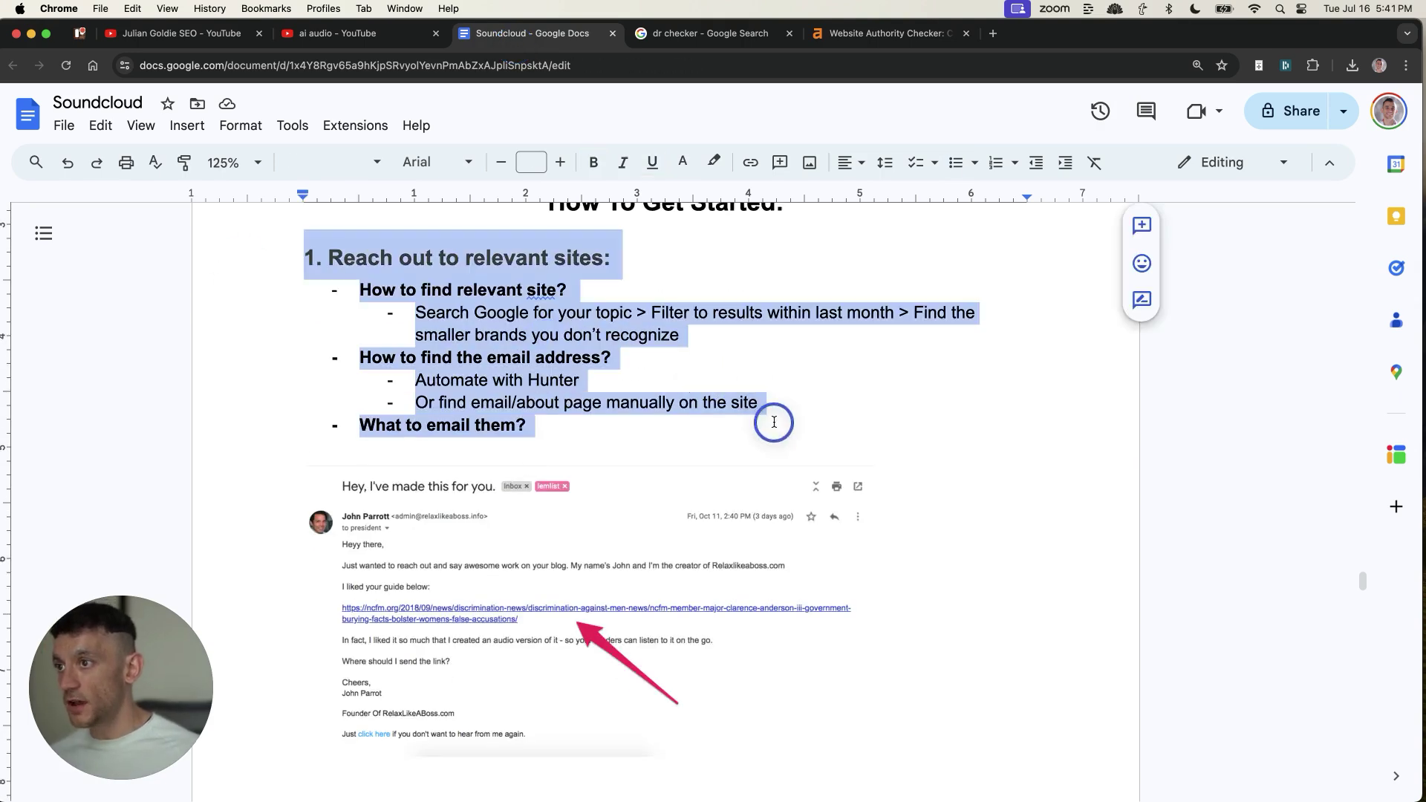
pyautogui.click(645, 345)
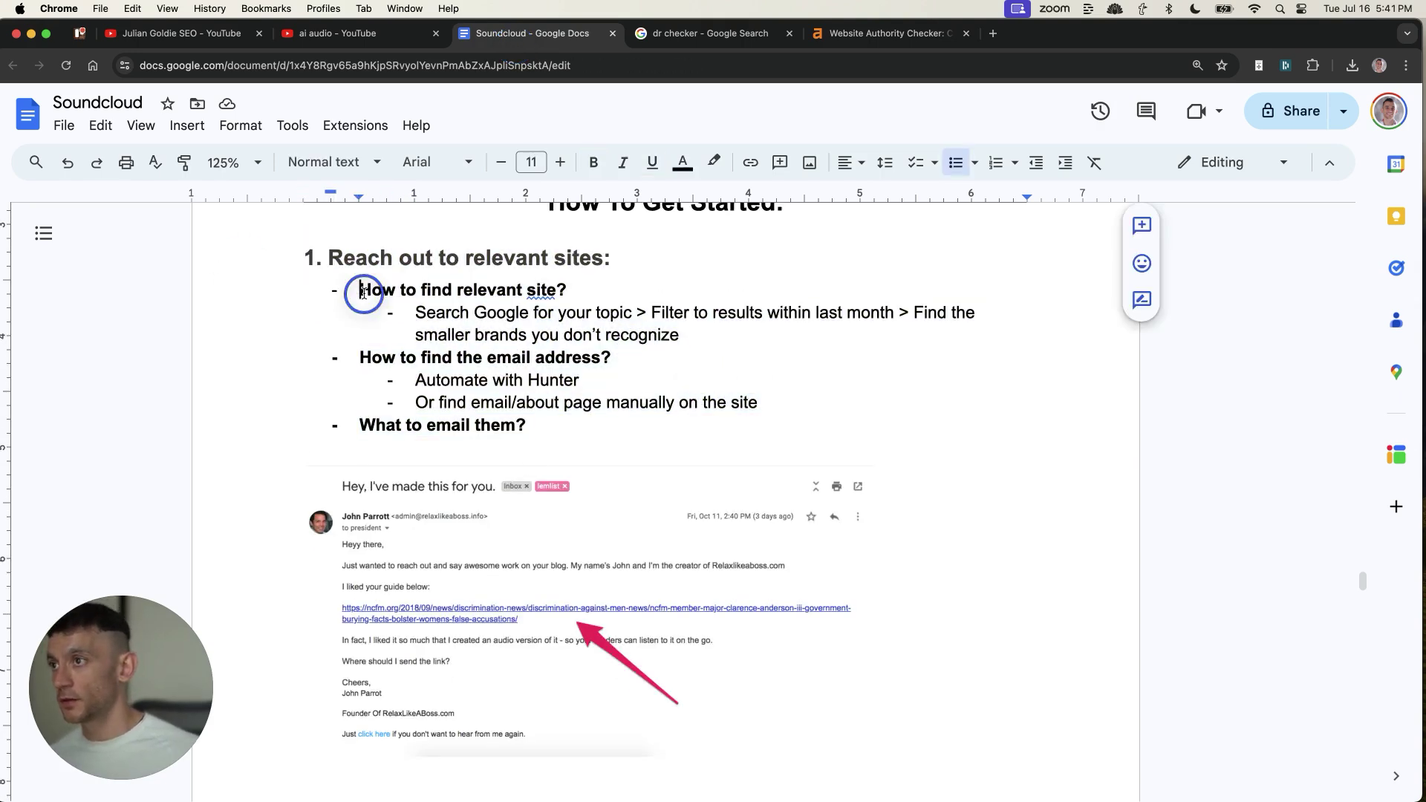
pyautogui.moveTo(359, 290)
pyautogui.mouseDown()
pyautogui.moveTo(659, 337)
pyautogui.moveTo(640, 337)
pyautogui.moveTo(911, 320)
pyautogui.moveTo(915, 334)
pyautogui.mouseUp()
pyautogui.click(637, 335)
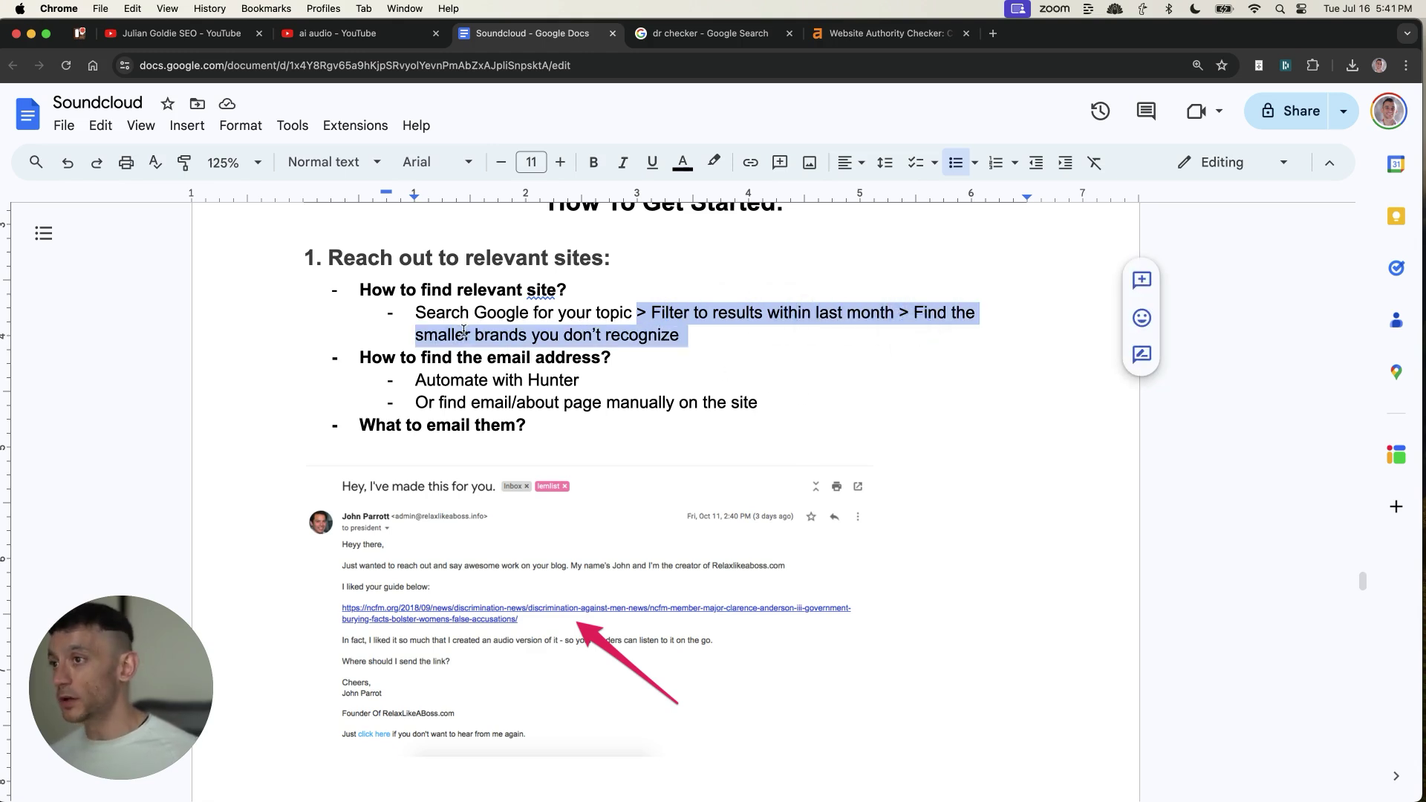
pyautogui.moveTo(362, 357)
pyautogui.mouseDown()
pyautogui.moveTo(633, 357)
pyautogui.moveTo(640, 389)
pyautogui.moveTo(783, 401)
pyautogui.mouseUp()
pyautogui.click(695, 379)
pyautogui.scroll(-5, 683, 433)
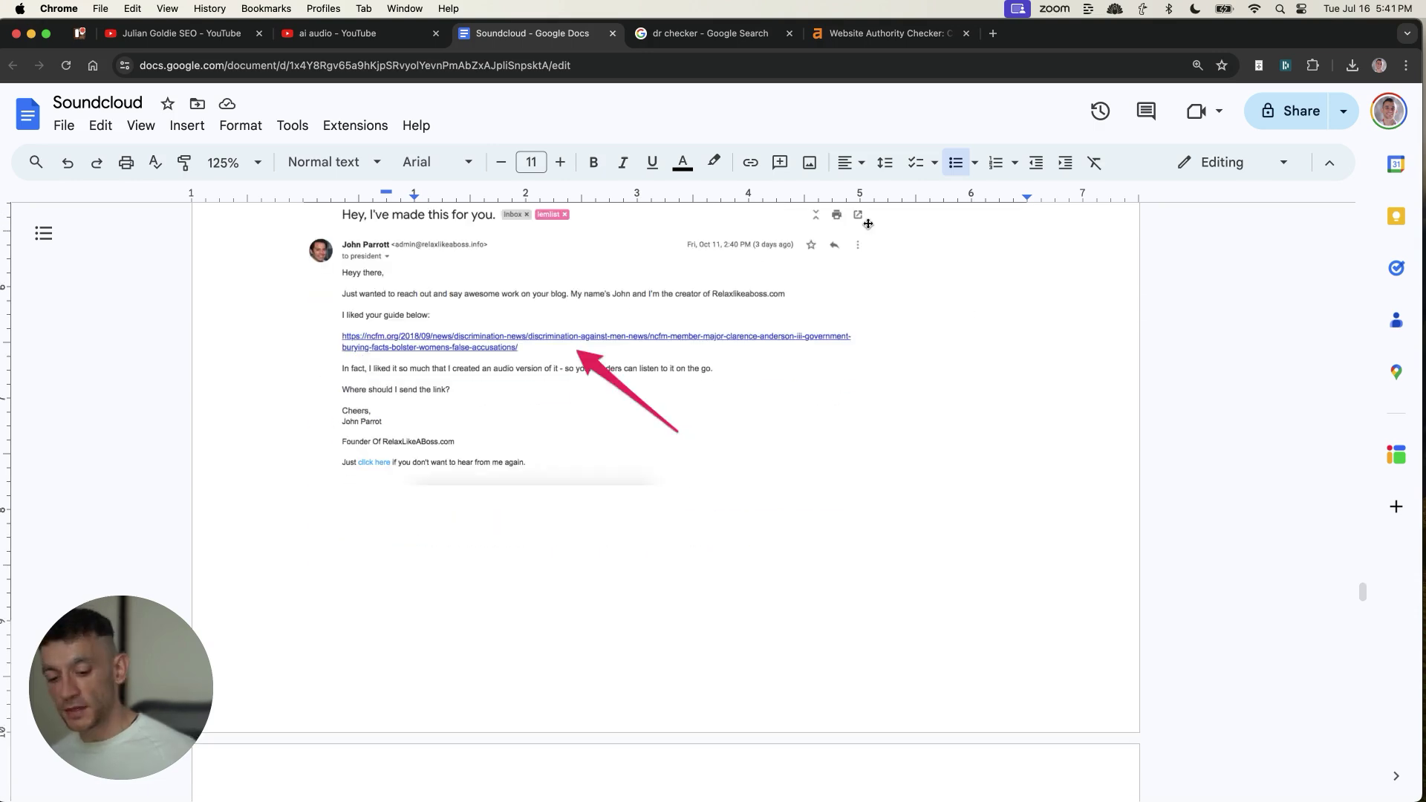
pyautogui.scroll(5, 868, 224)
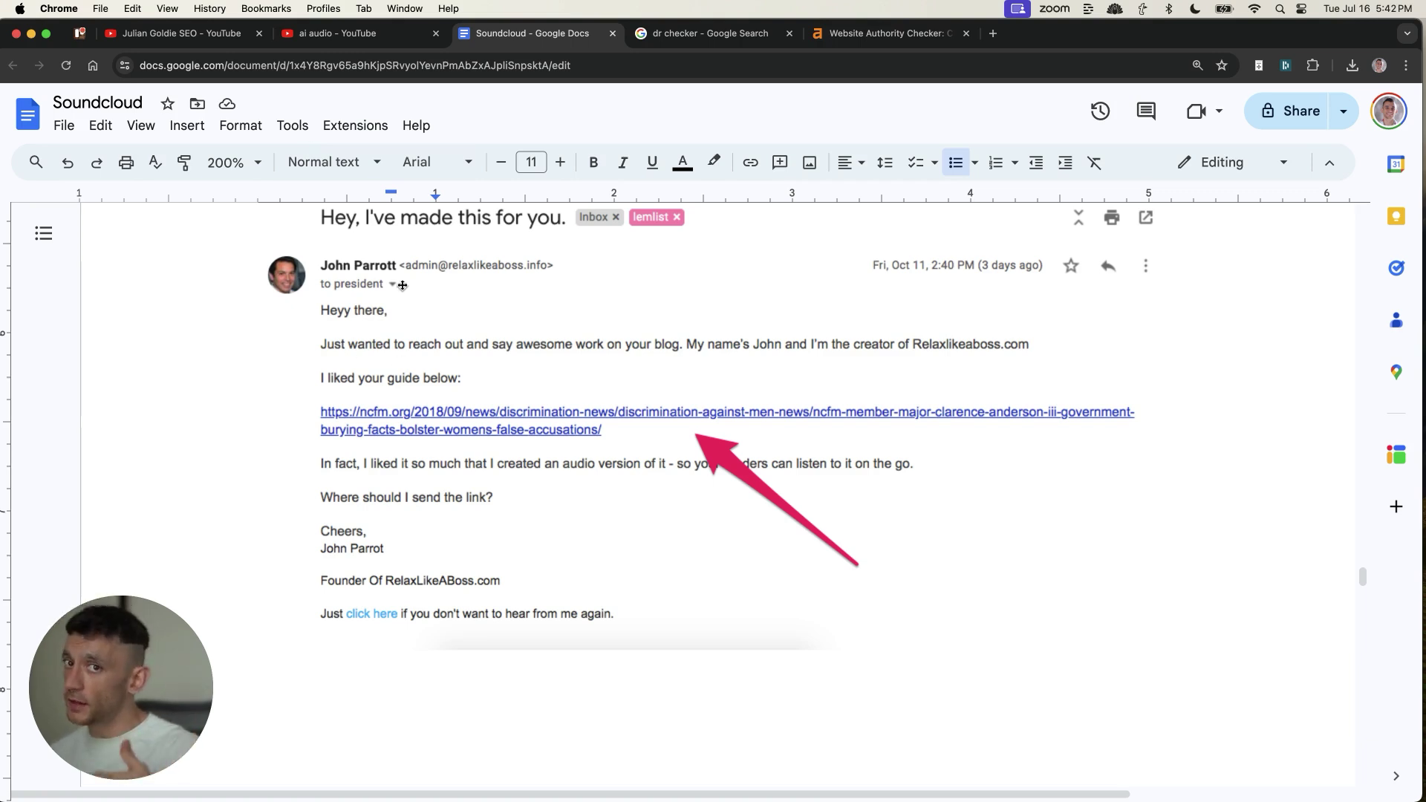
pyautogui.scroll(-10, 402, 286)
pyautogui.scroll(2, 489, 380)
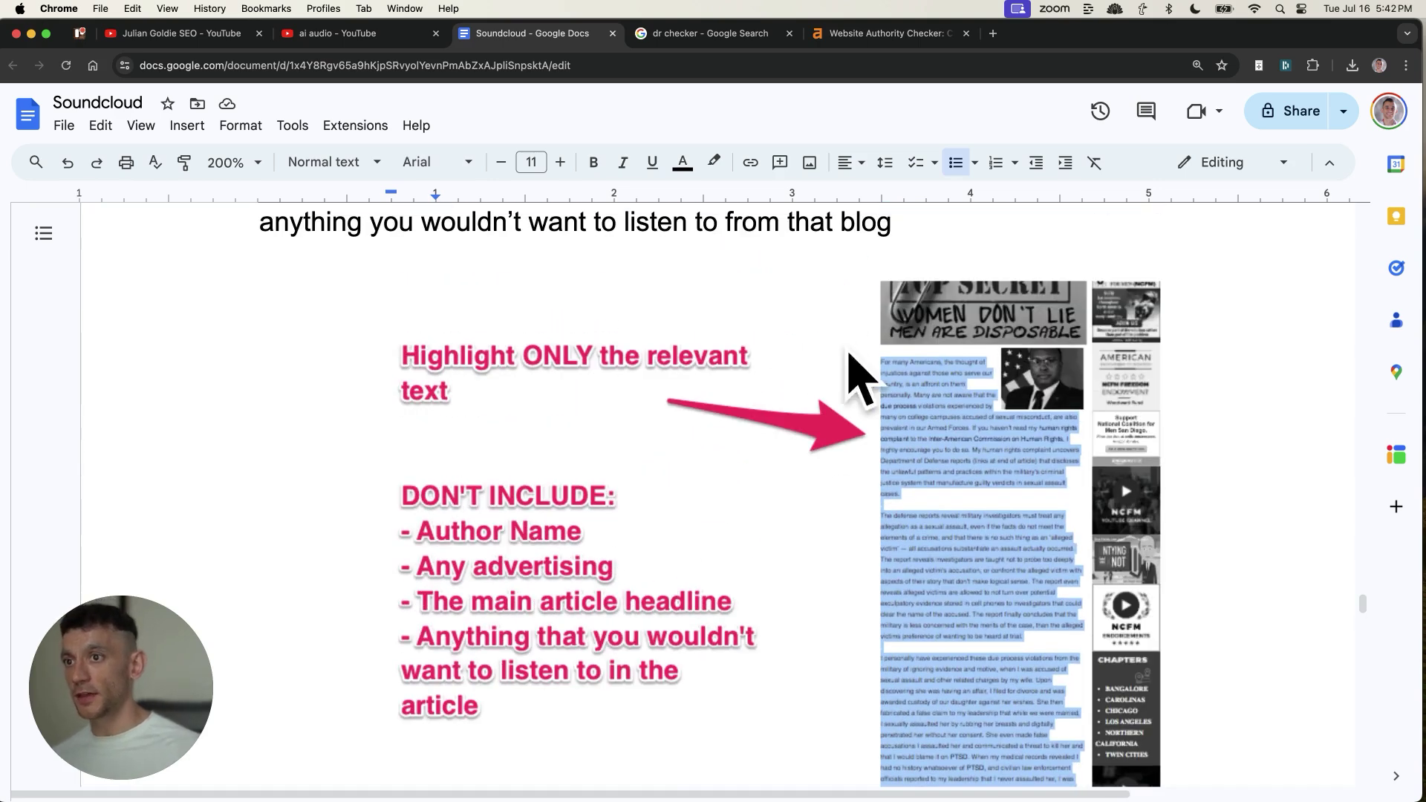
pyautogui.scroll(-3, 873, 423)
pyautogui.scroll(-7, 873, 423)
pyautogui.scroll(3, 872, 438)
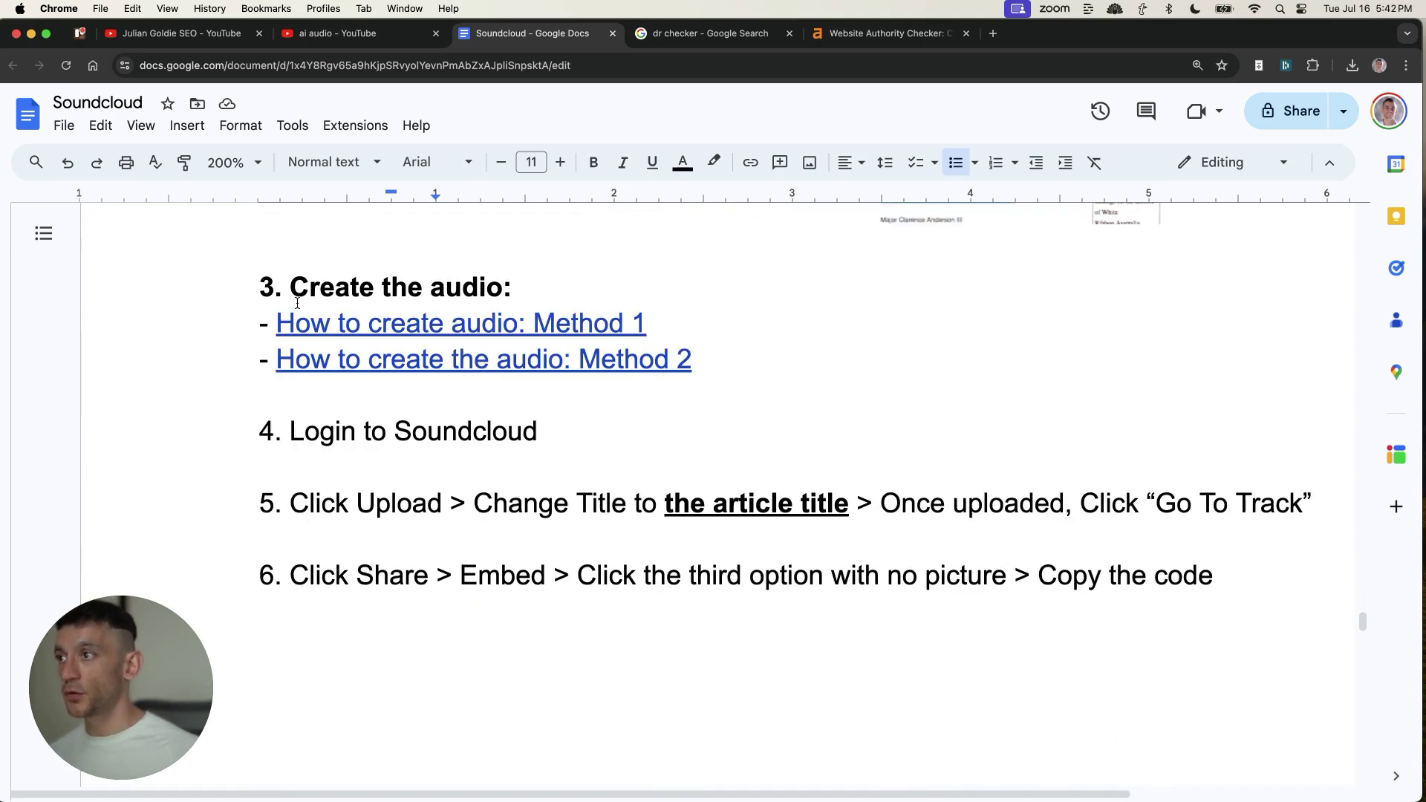
pyautogui.moveTo(258, 287); pyautogui.dragTo(884, 430)
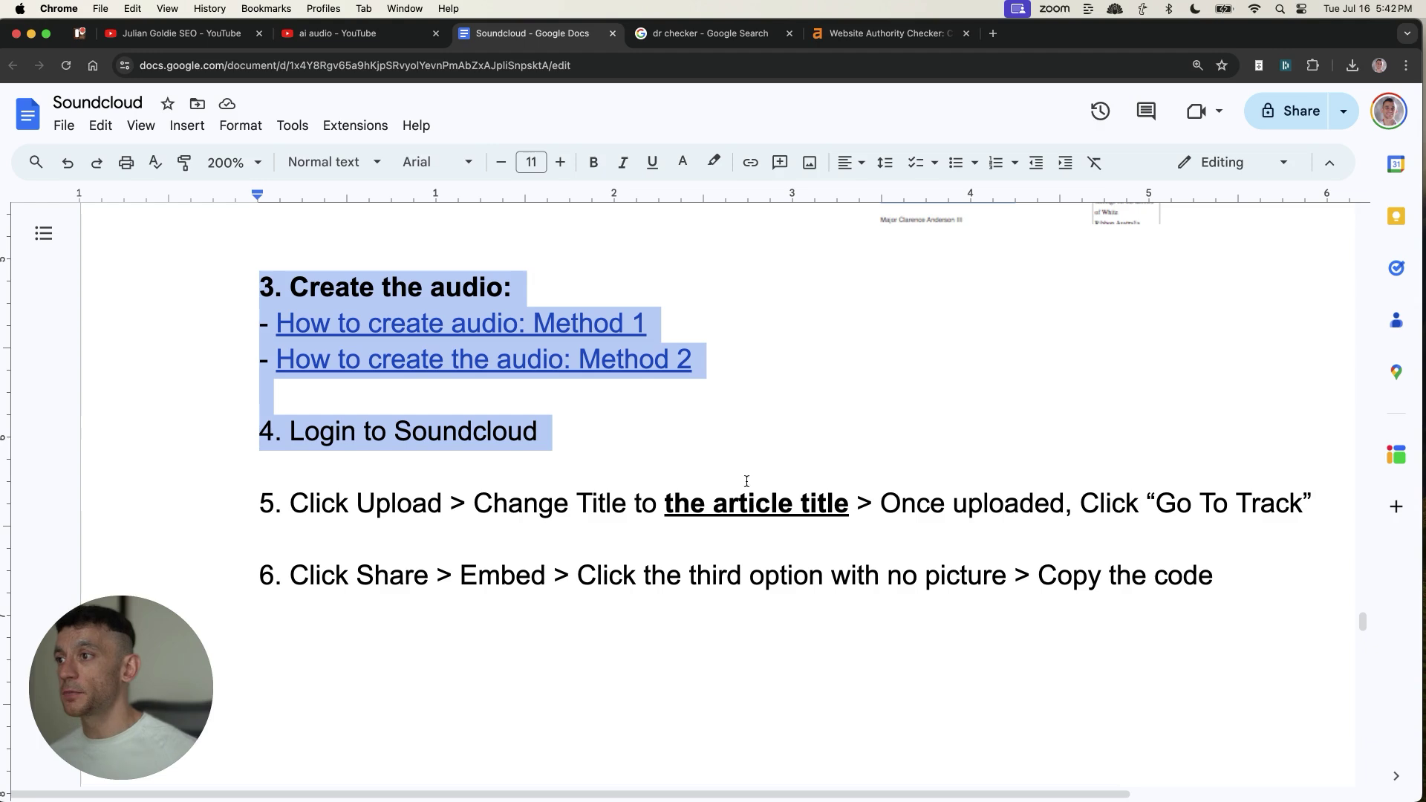
# Highlight the Login to Soundcloud step and close the dr checker search tab.
pyautogui.moveTo(258, 430)
pyautogui.mouseDown()
pyautogui.moveTo(650, 446)
pyautogui.moveTo(1308, 503)
pyautogui.mouseUp()
pyautogui.scroll(-5, 798, 292)
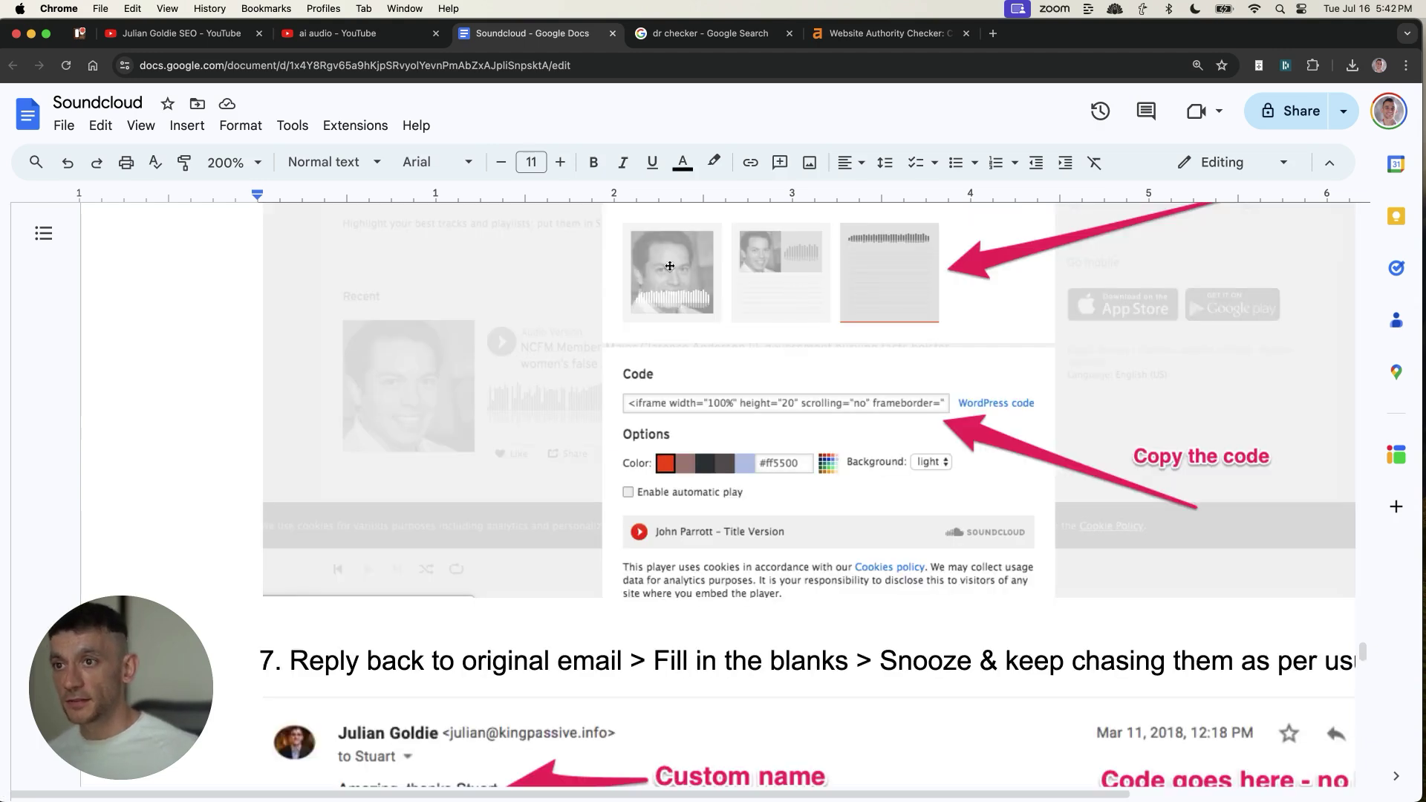
pyautogui.scroll(-3, 803, 599)
pyautogui.scroll(-3, 801, 598)
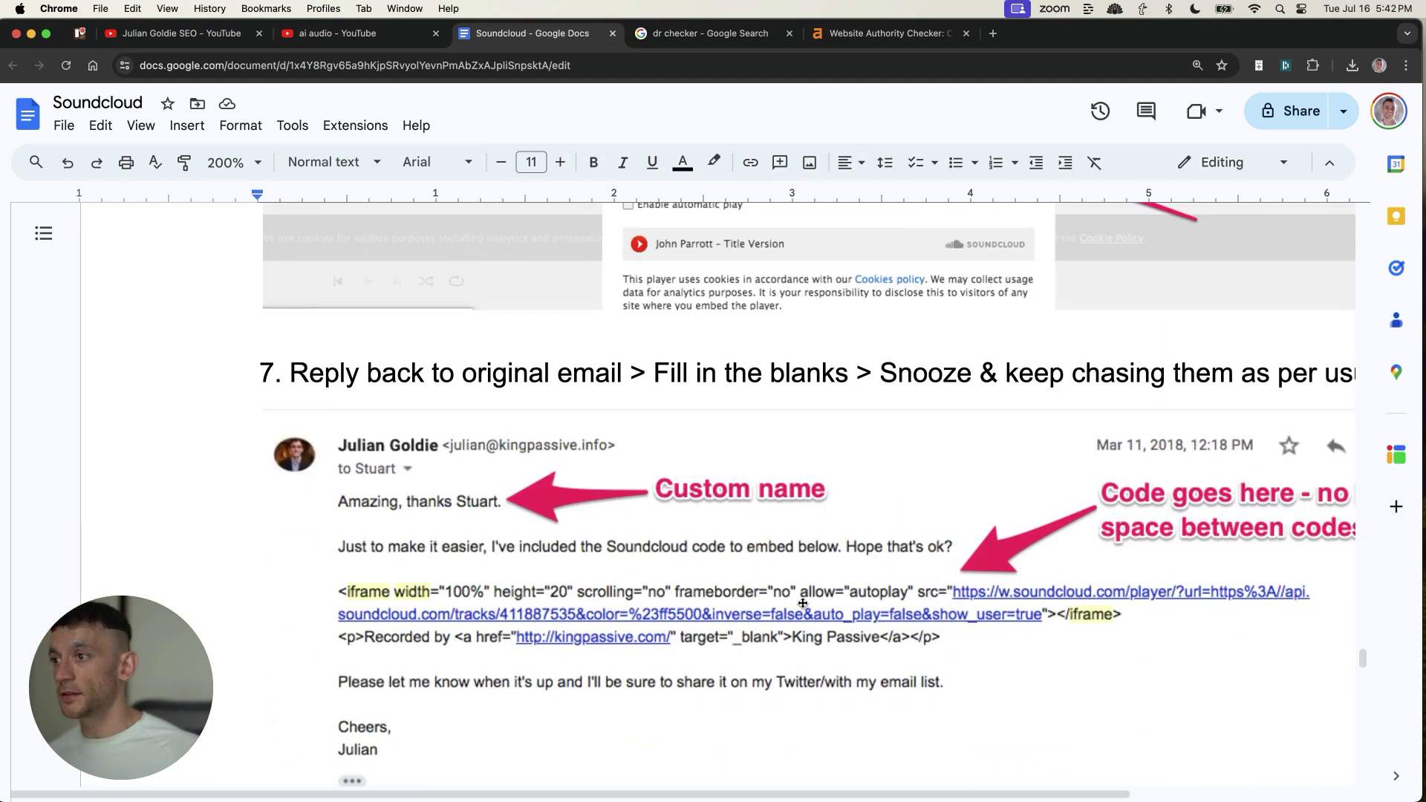
pyautogui.scroll(-2, 802, 598)
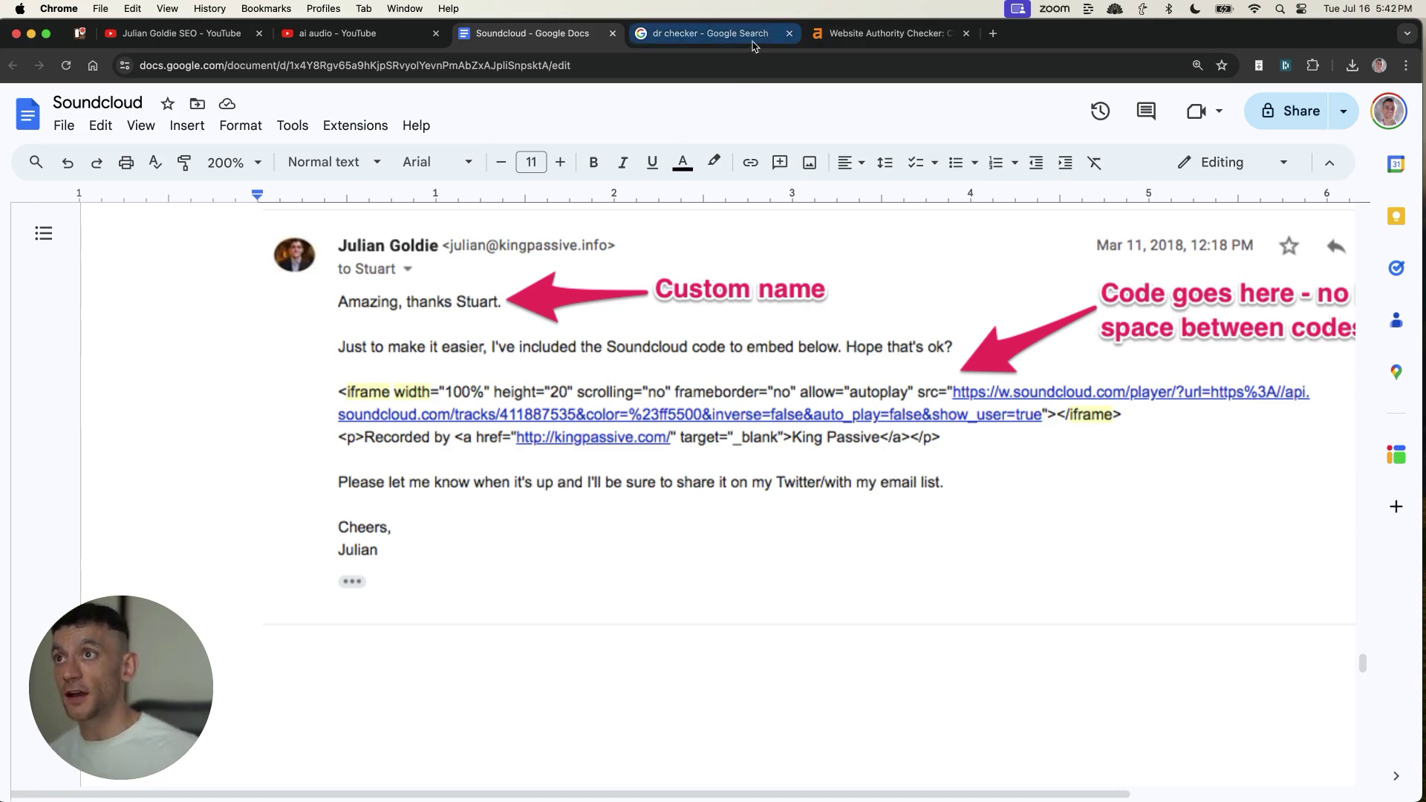
pyautogui.click(788, 33)
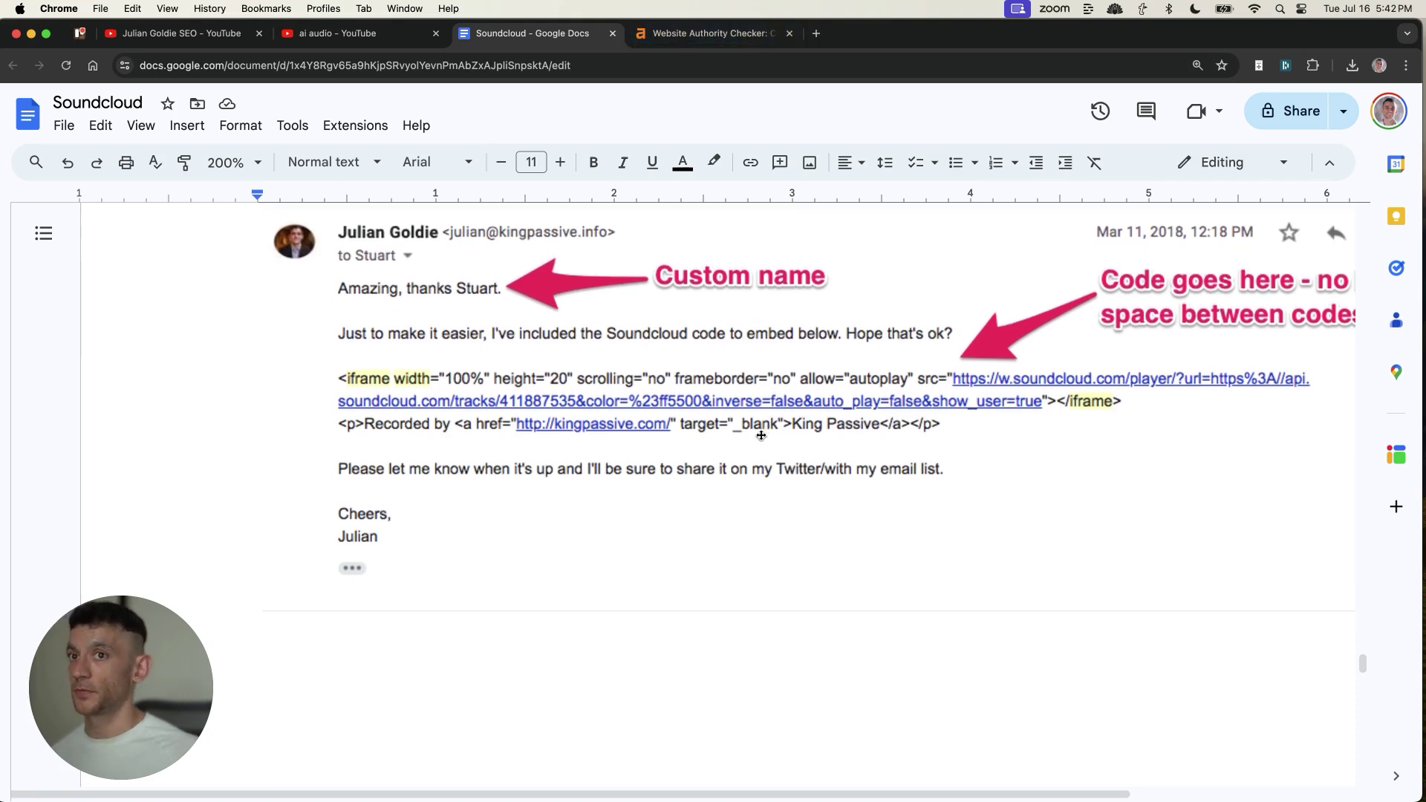
pyautogui.scroll(2, 735, 434)
pyautogui.scroll(10, 716, 483)
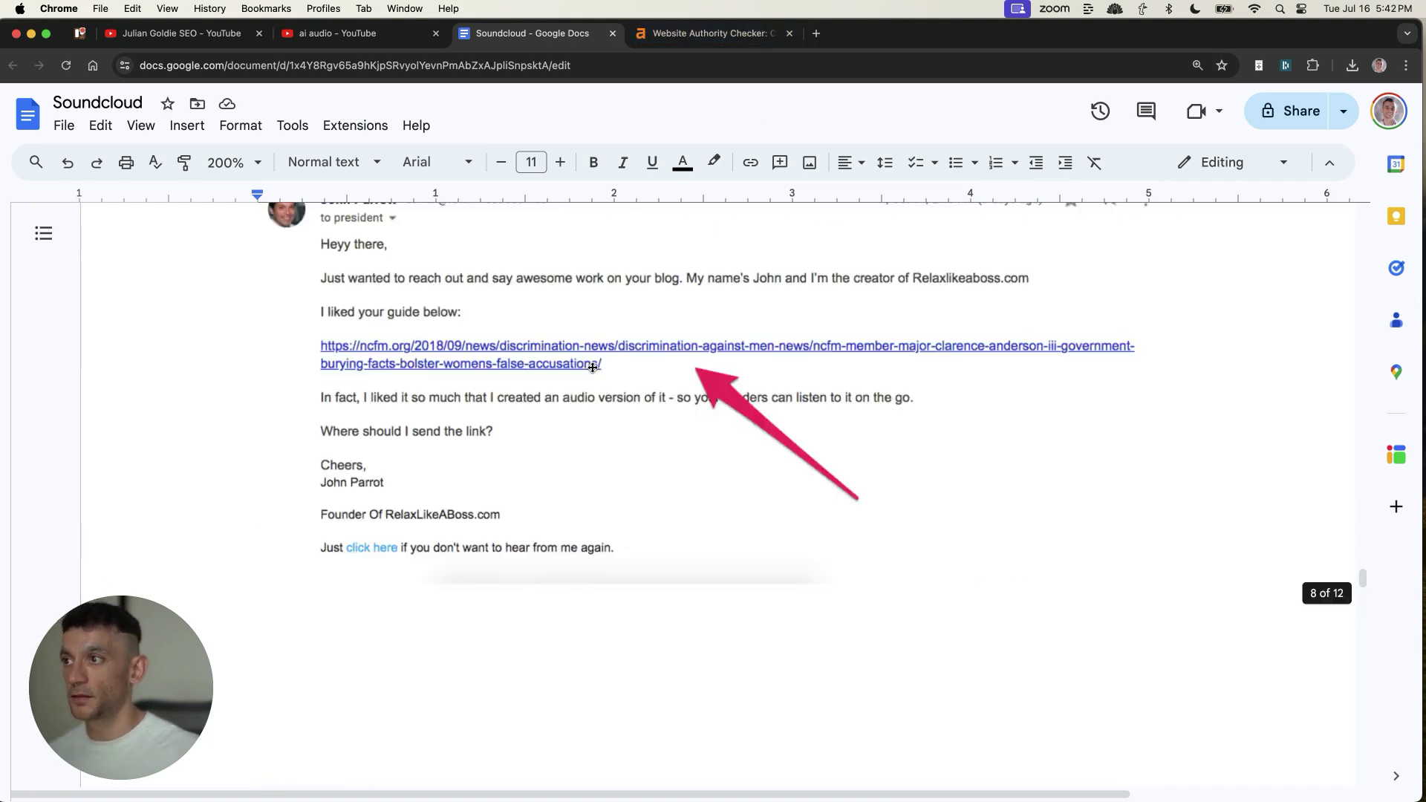
pyautogui.scroll(10, 523, 327)
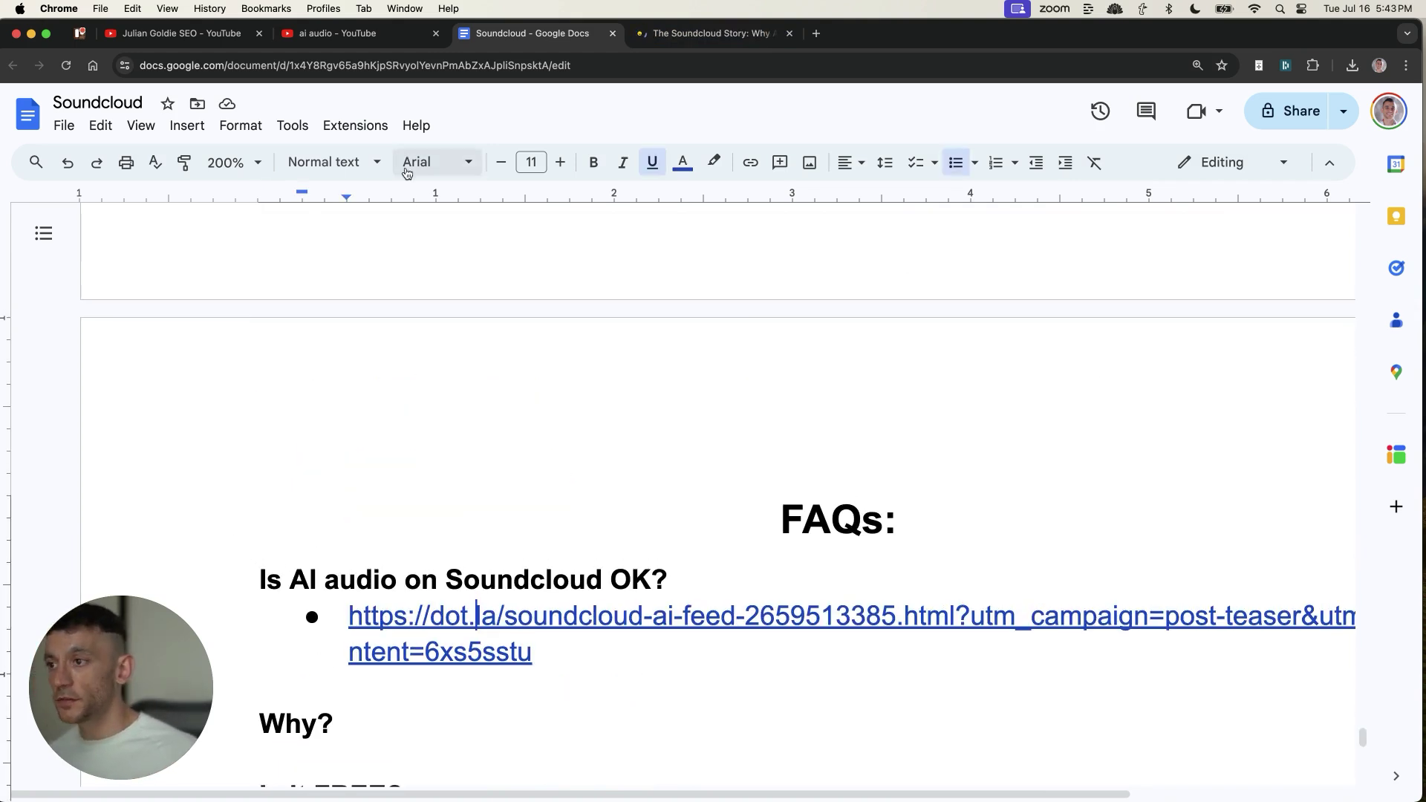
# View the dot.LA article on SoundCloud's AI recommendation feed, then close it.
pyautogui.click(701, 32)
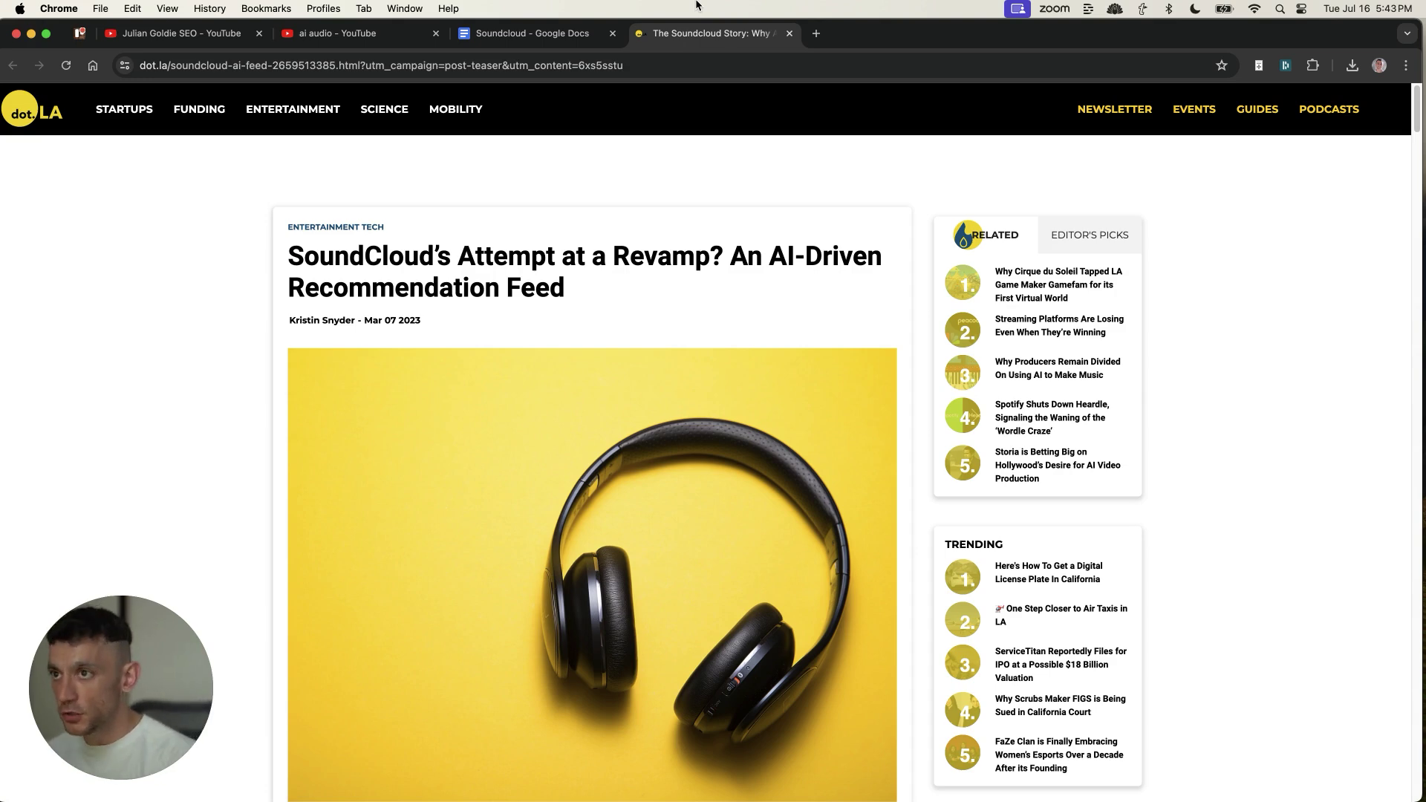
pyautogui.press('super+w')
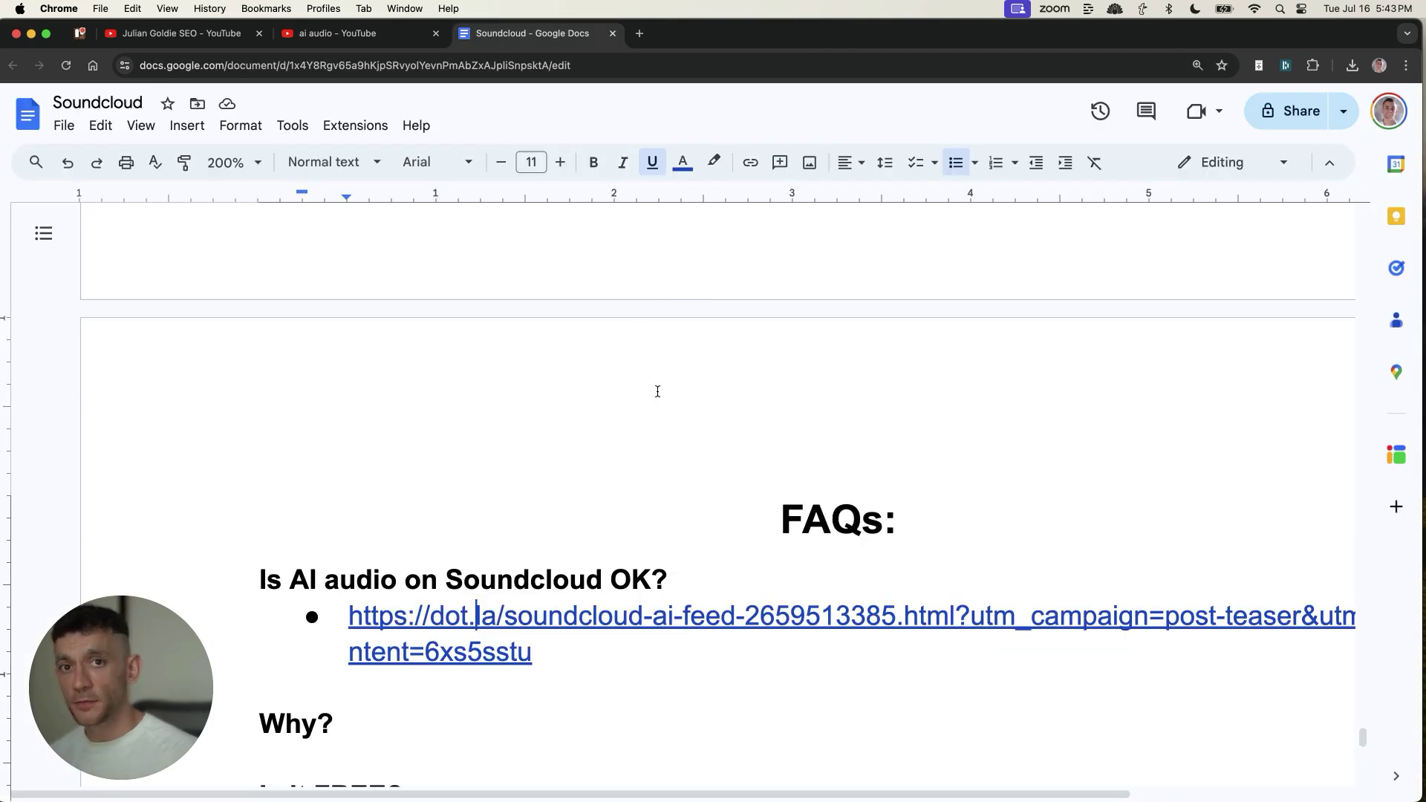
pyautogui.scroll(-2, 464, 468)
pyautogui.scroll(10, 412, 497)
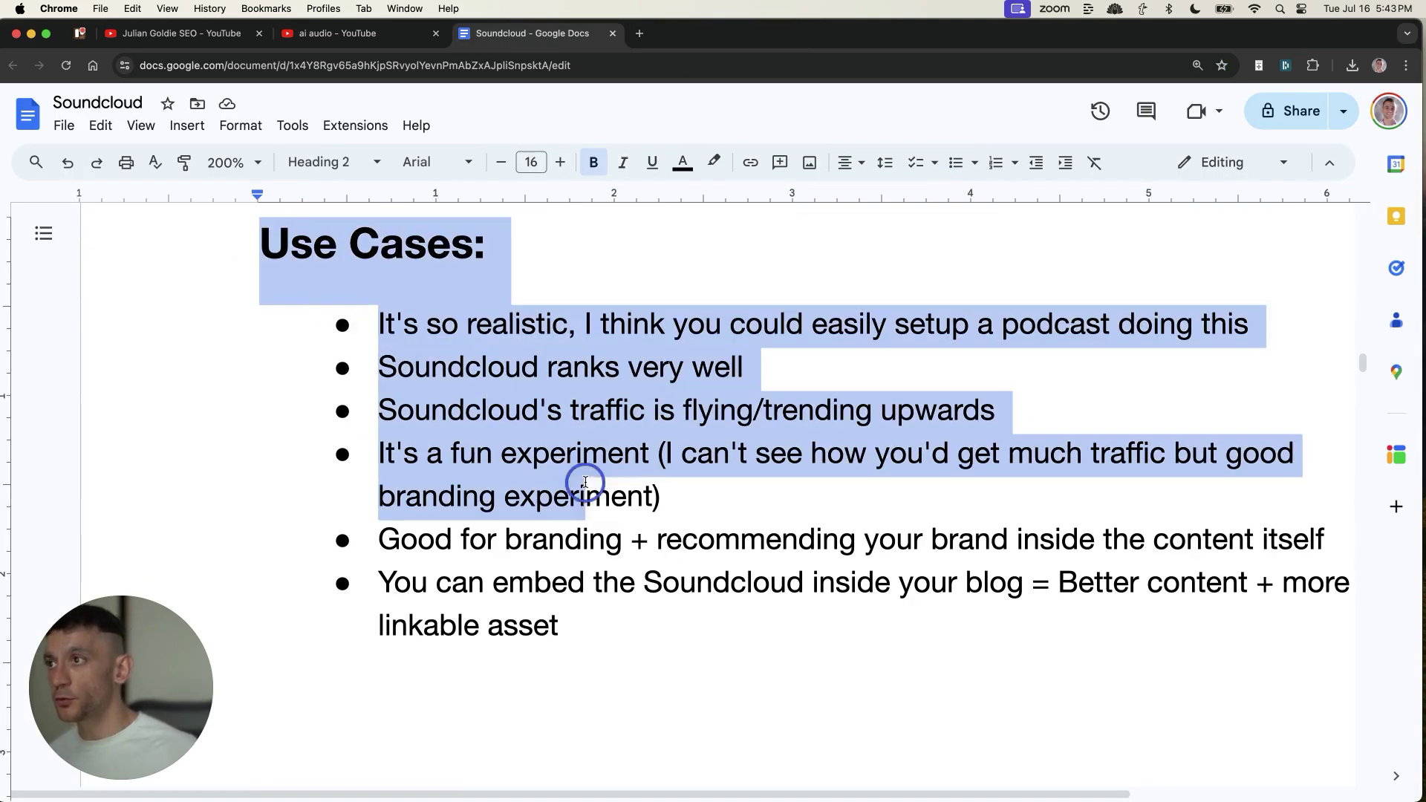
# Highlight the Use Cases list, check the ElevenLabs and SoundCloud track pages, and return to the Soundcloud doc.
pyautogui.moveTo(255, 259); pyautogui.dragTo(680, 665)
pyautogui.press('super+grave')
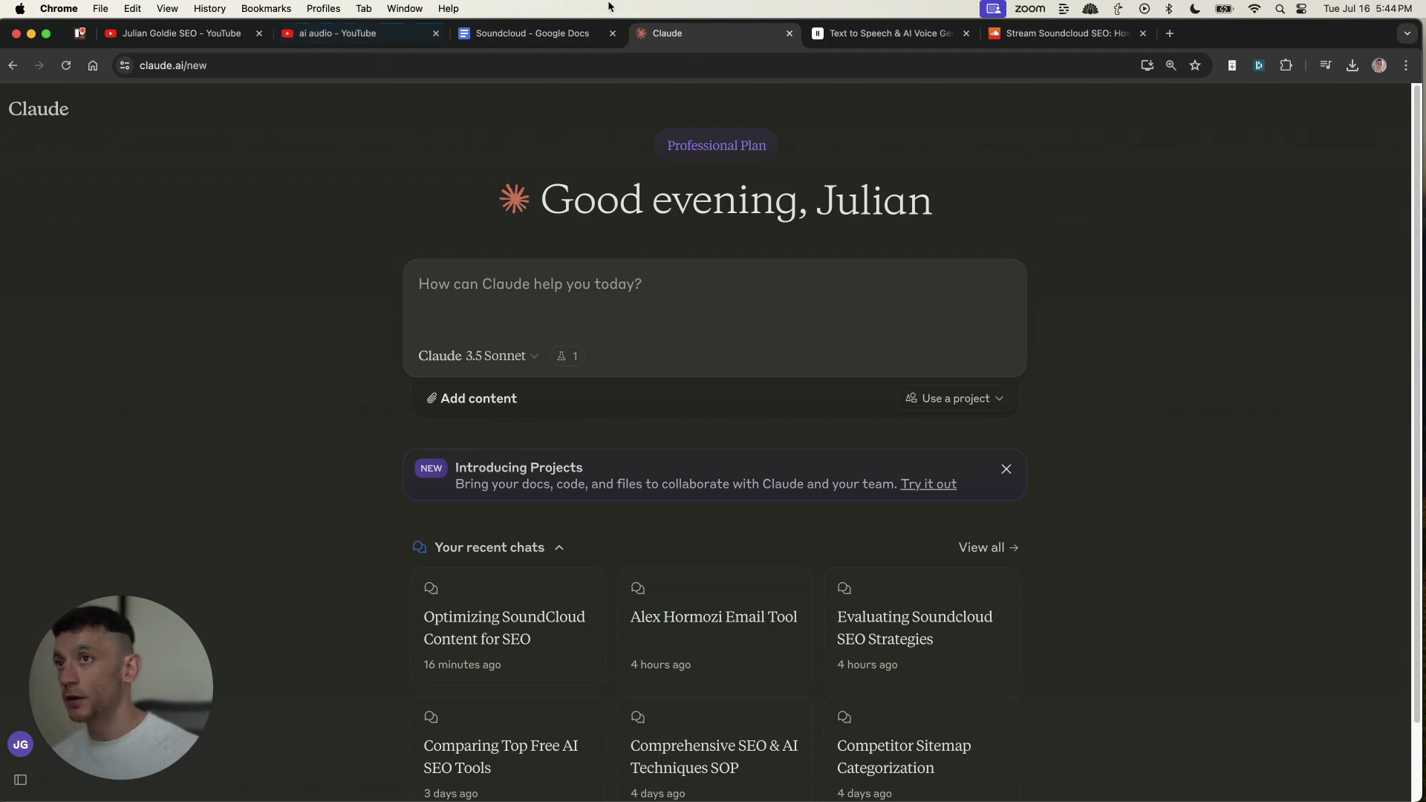
pyautogui.click(958, 34)
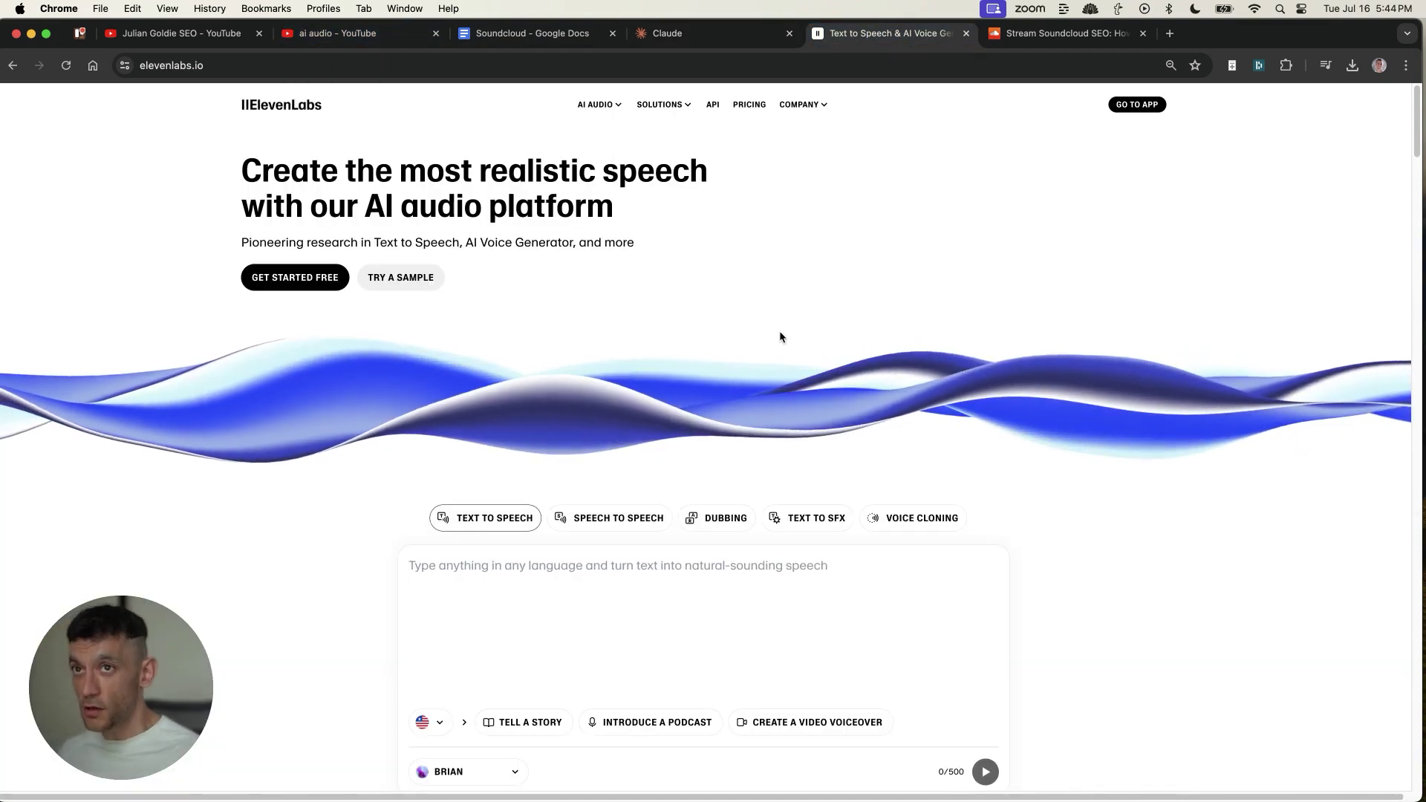
pyautogui.click(1036, 33)
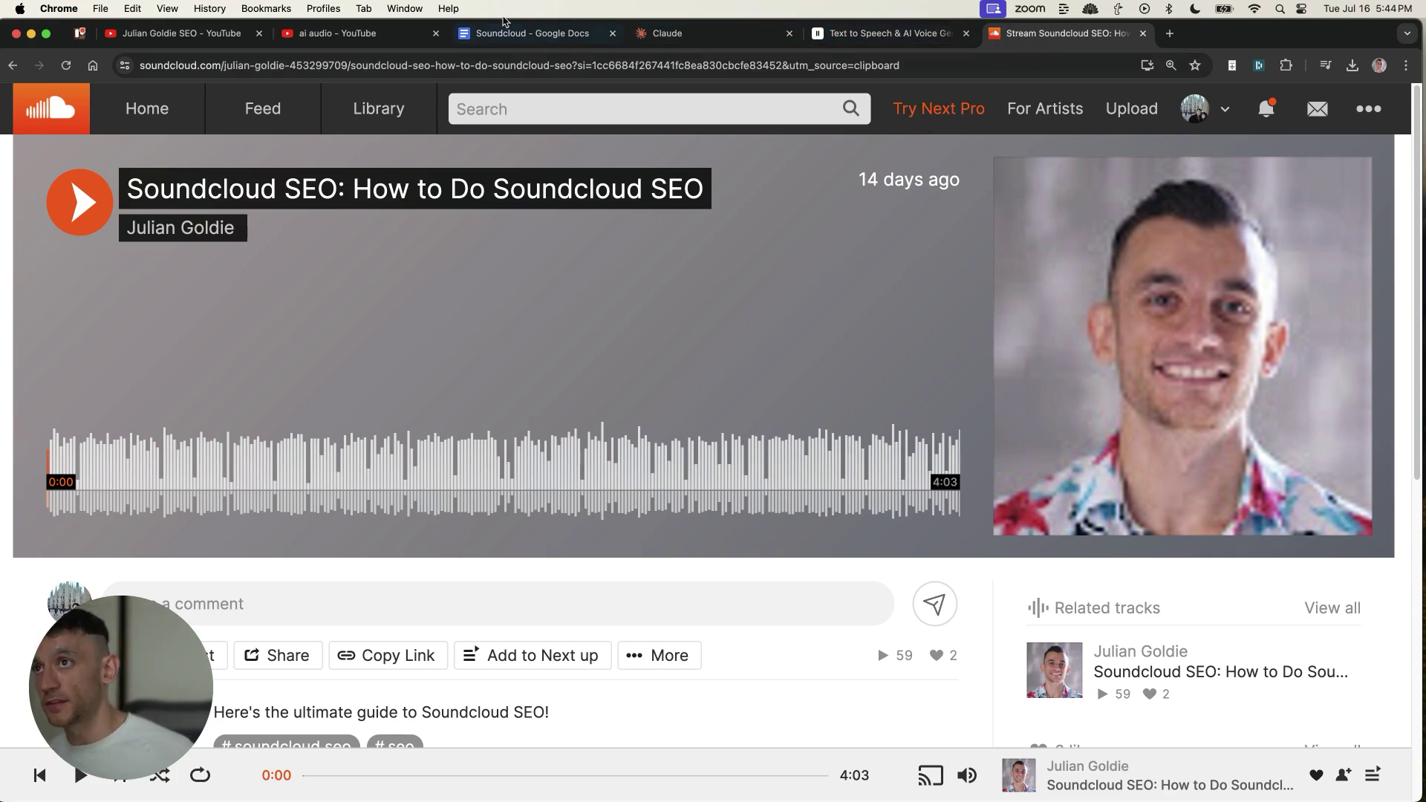
pyautogui.click(508, 31)
pyautogui.scroll(15, 325, 413)
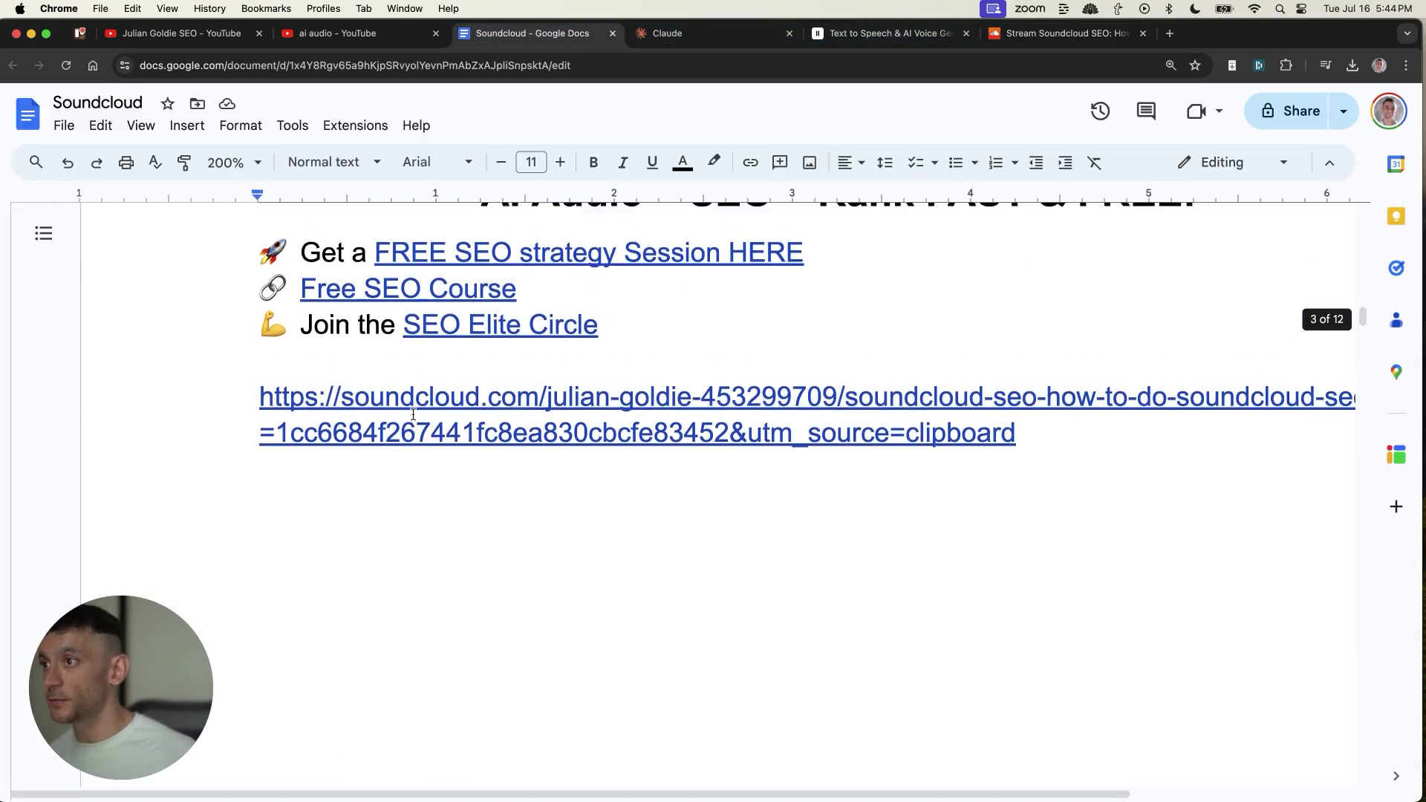
pyautogui.scroll(-3, 401, 414)
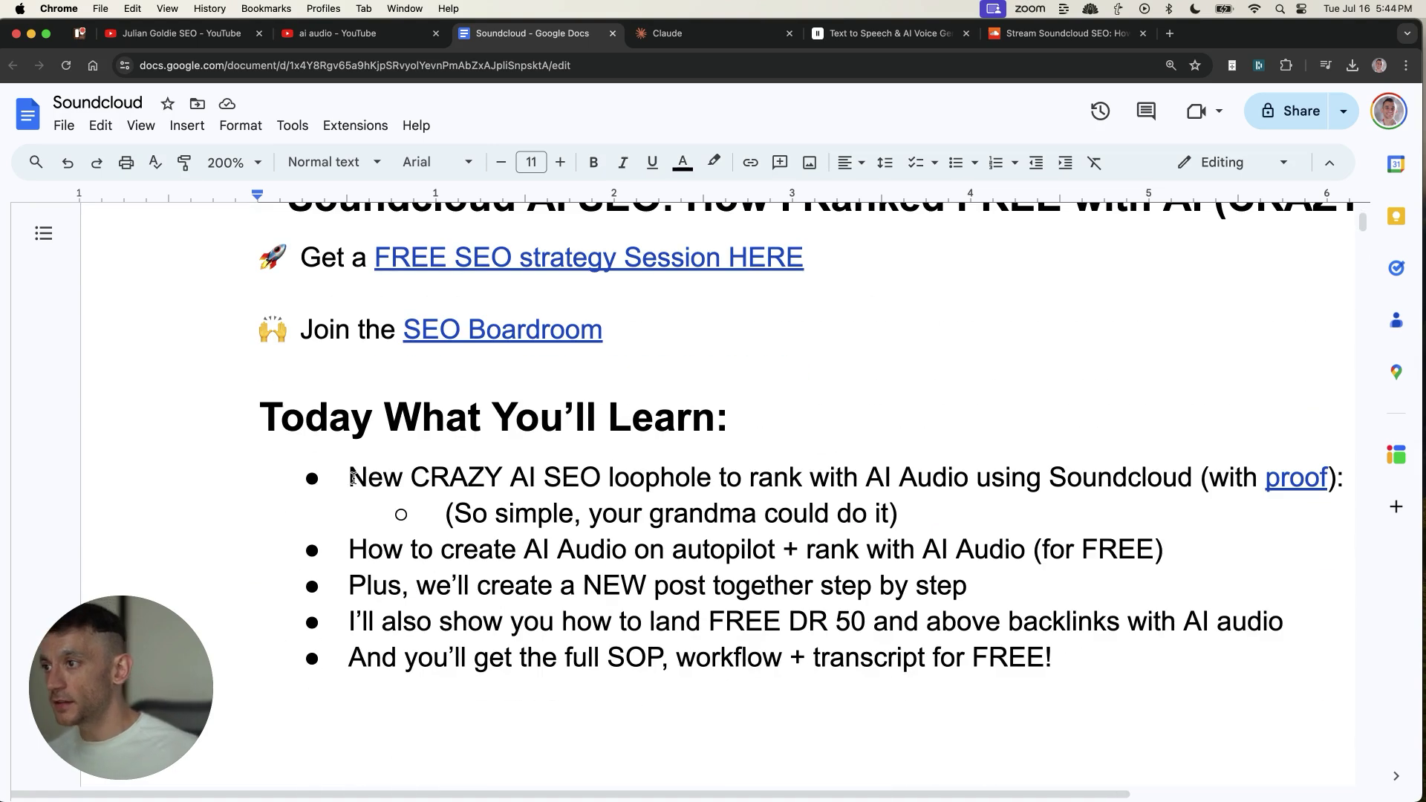
pyautogui.scroll(-2, 369, 265)
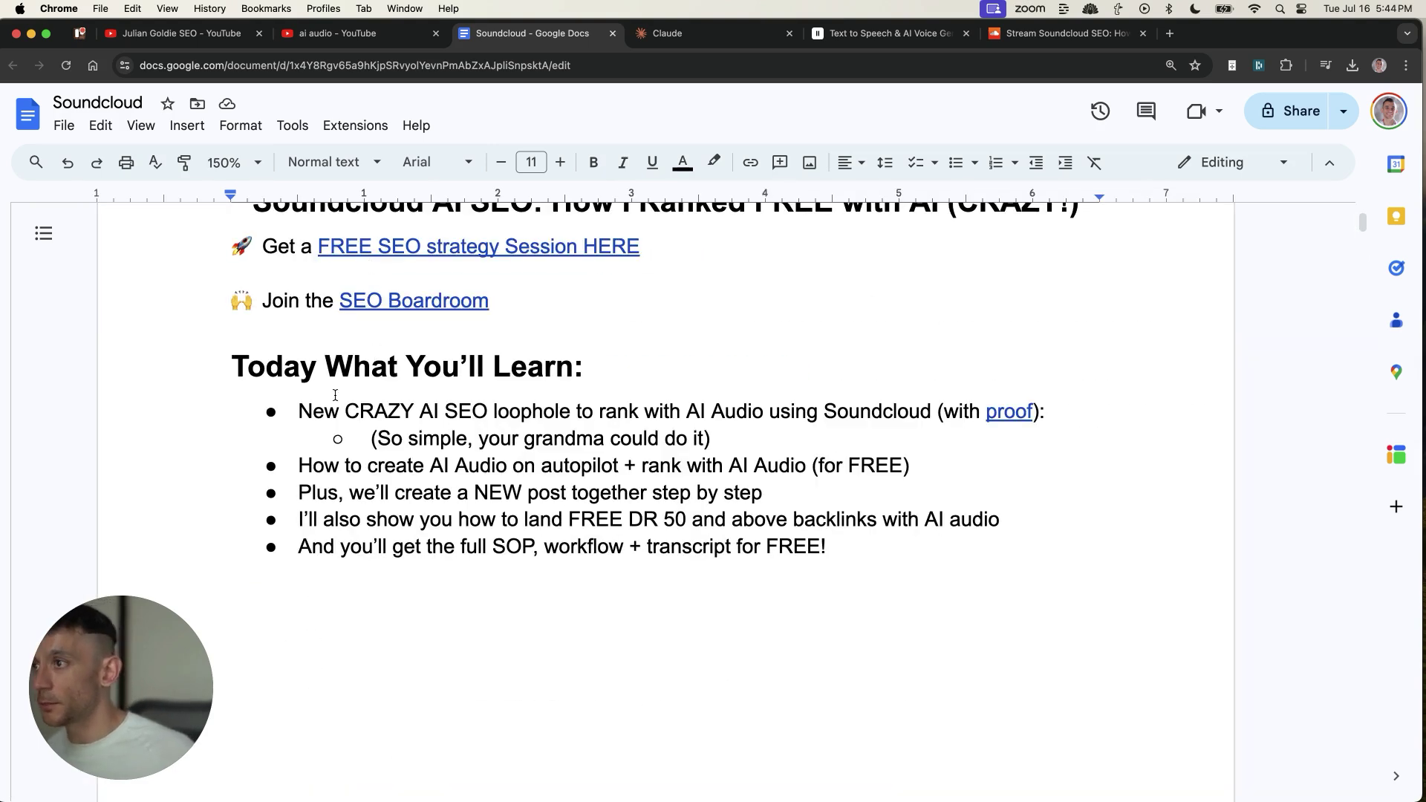
# Highlight the first What You'll Learn bullet and its grandma sub-bullet while explaining them.
pyautogui.moveTo(301, 410)
pyautogui.mouseDown()
pyautogui.moveTo(826, 411)
pyautogui.moveTo(945, 431)
pyautogui.mouseUp()
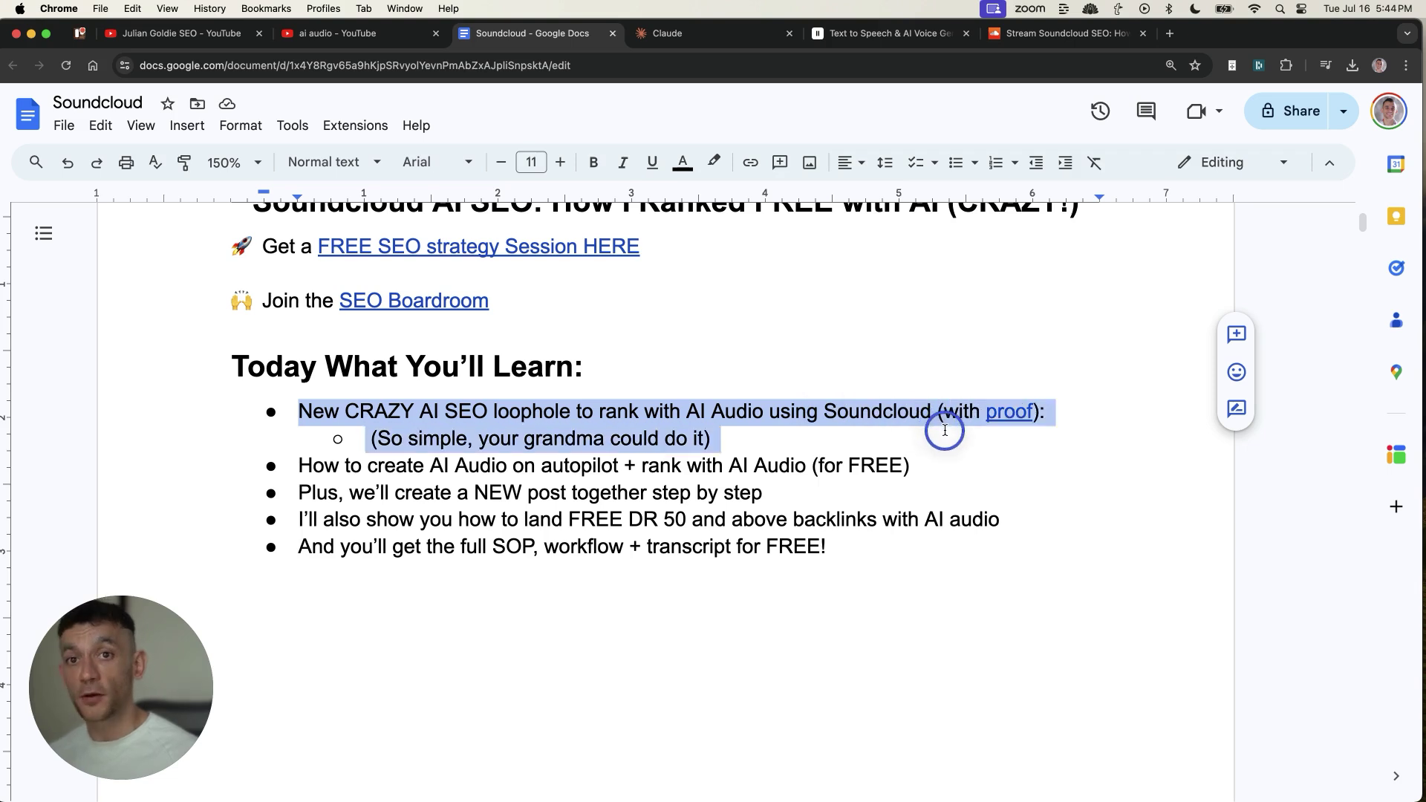
pyautogui.click(390, 441)
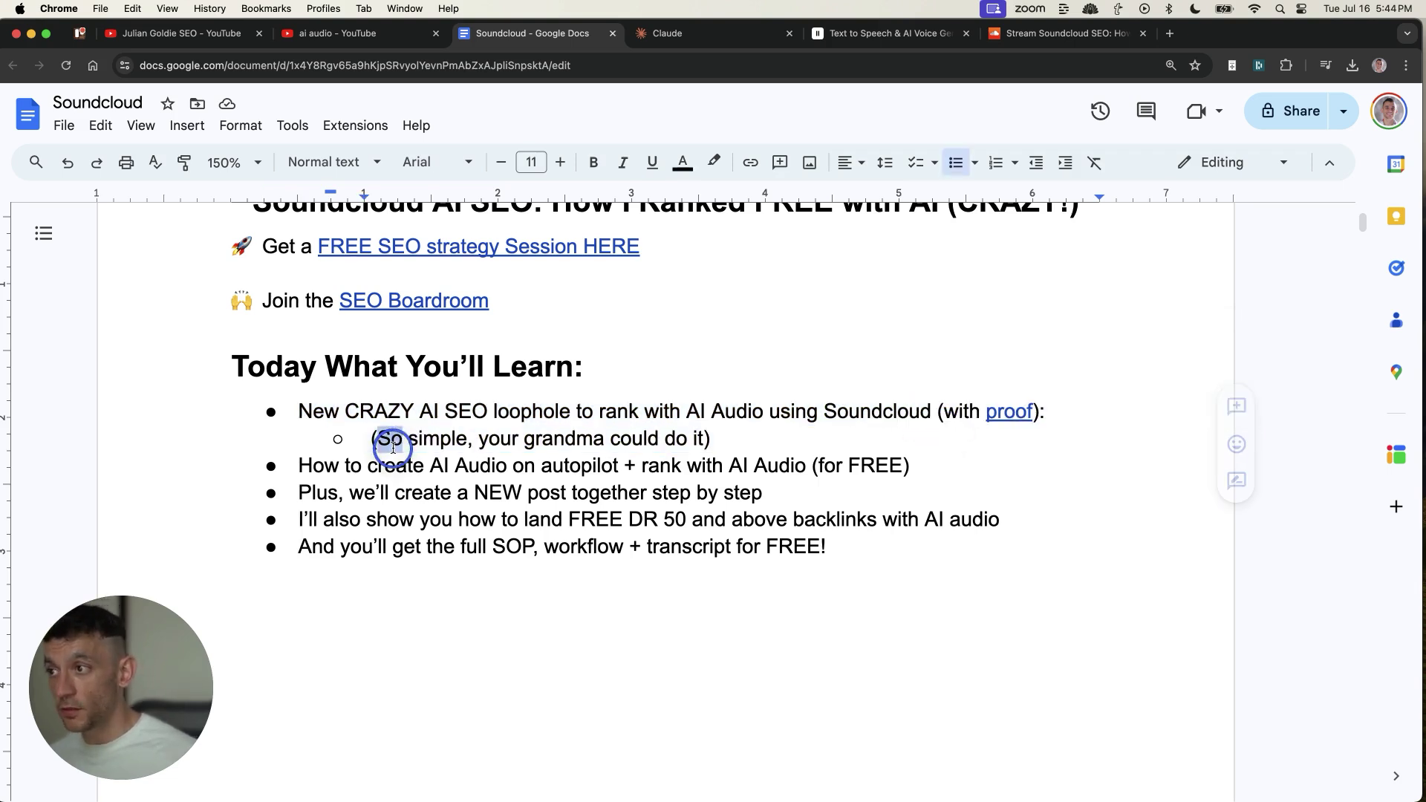
pyautogui.tripleClick(390, 441)
pyautogui.click(378, 466)
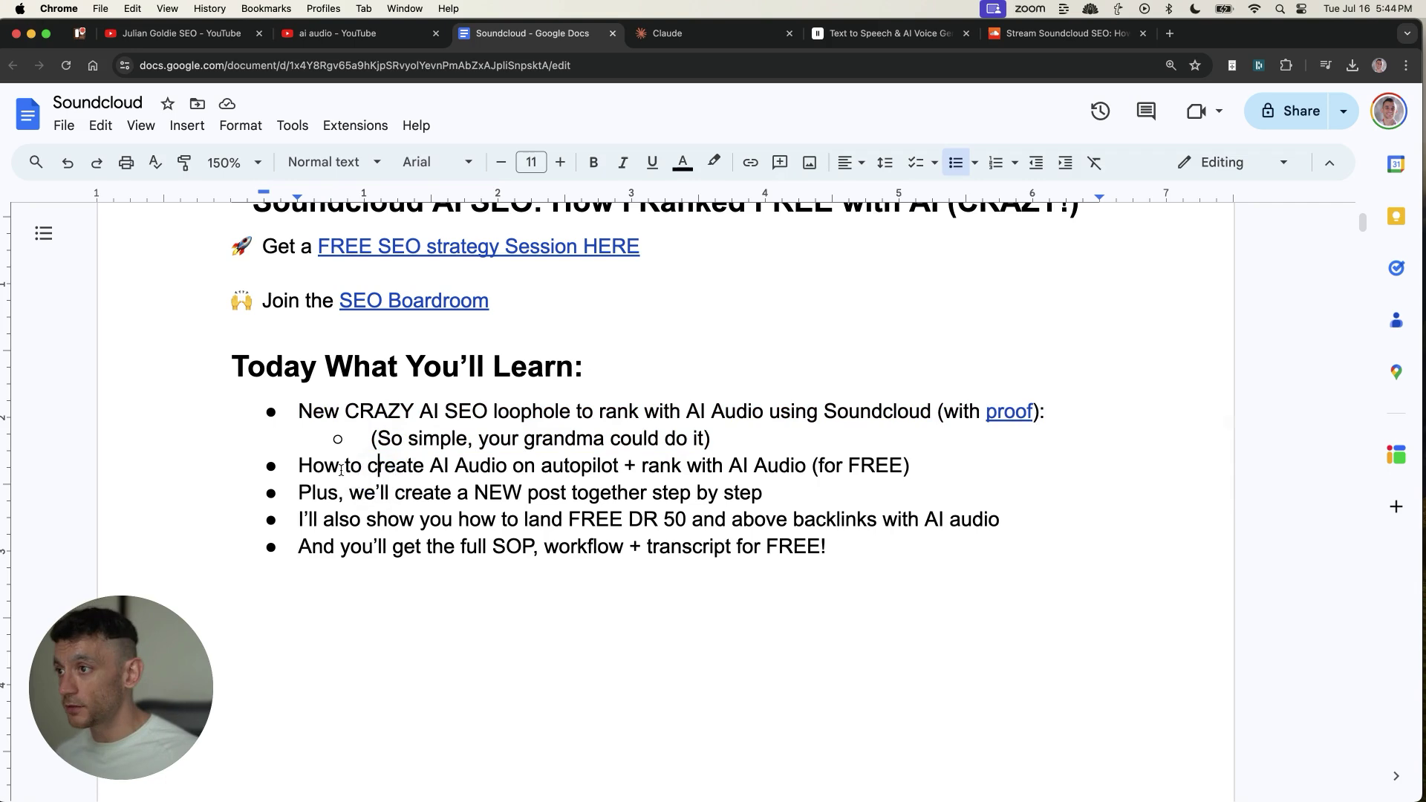
# Highlight the autopilot and backlinks bullets, then leave the doc for the Claude chat page.
pyautogui.moveTo(299, 466); pyautogui.dragTo(676, 470)
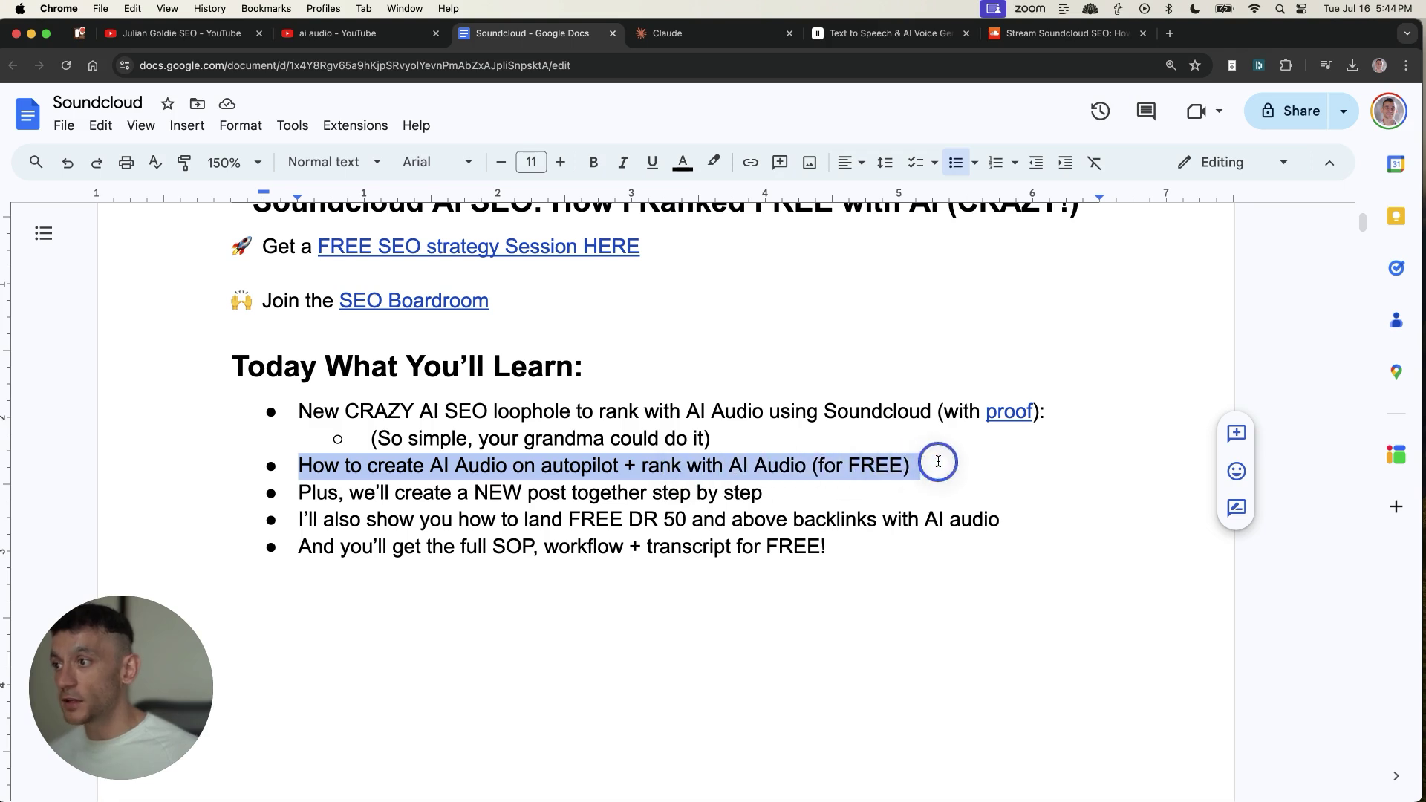
pyautogui.moveTo(675, 469); pyautogui.dragTo(939, 485)
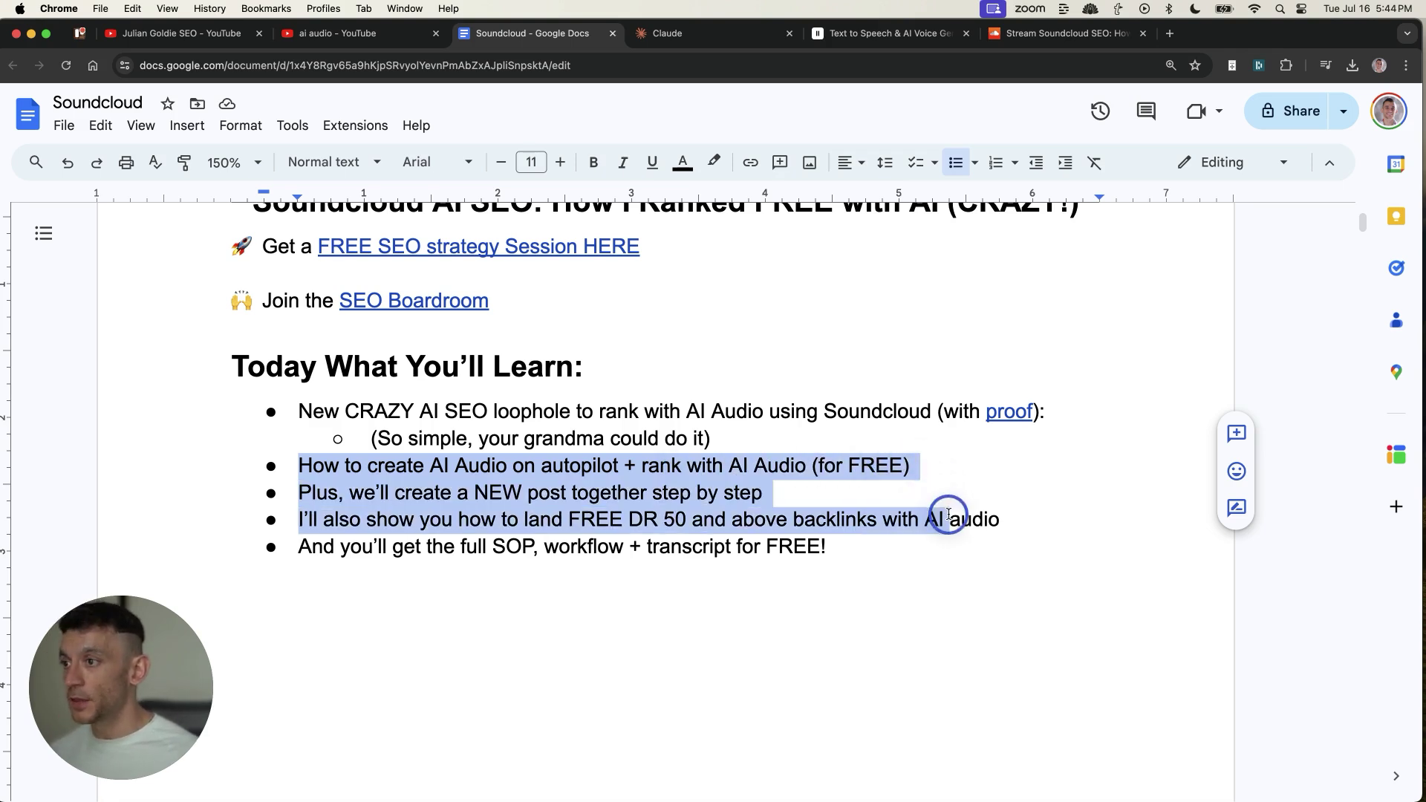
pyautogui.moveTo(940, 484)
pyautogui.mouseDown()
pyautogui.moveTo(972, 539)
pyautogui.moveTo(1028, 544)
pyautogui.moveTo(1026, 522)
pyautogui.mouseUp()
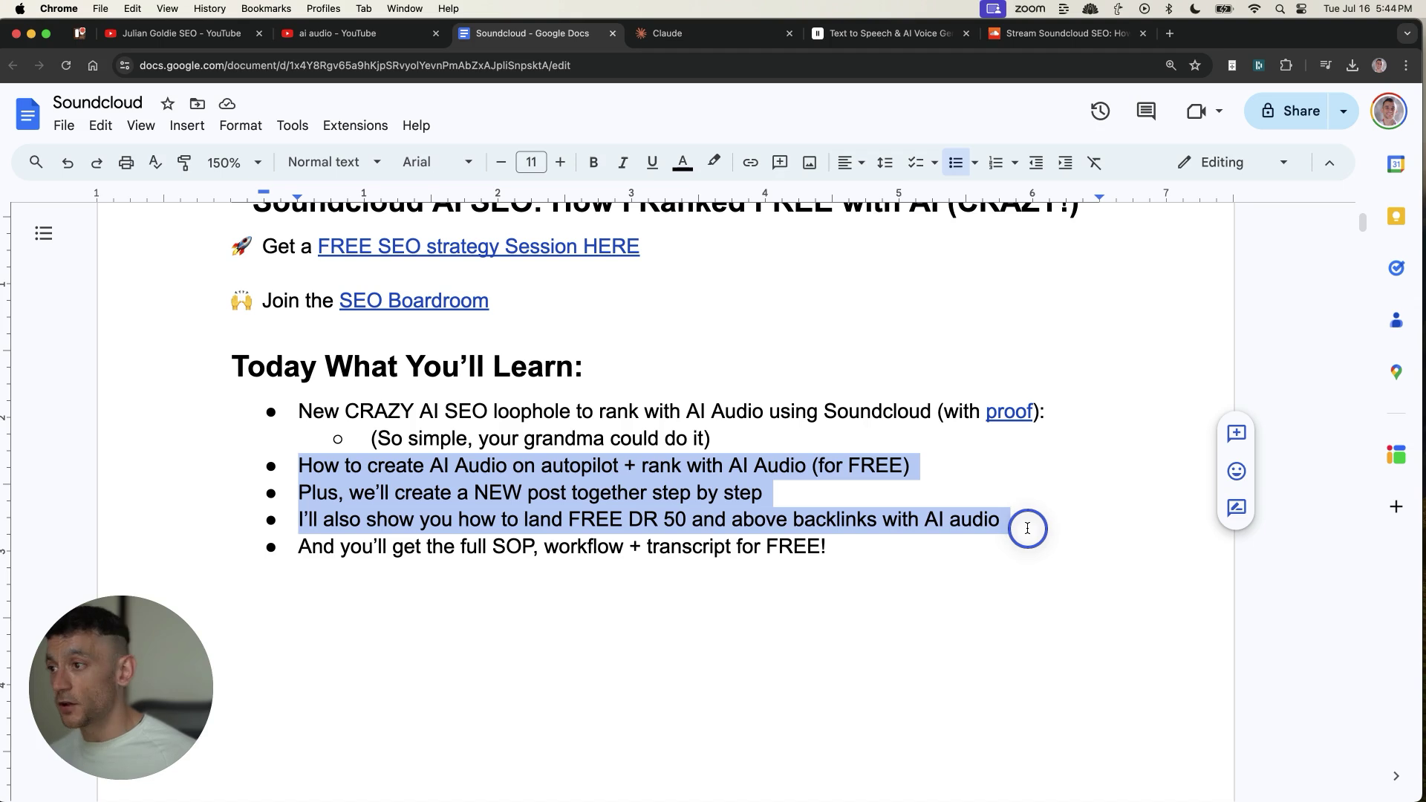
pyautogui.click(1027, 527)
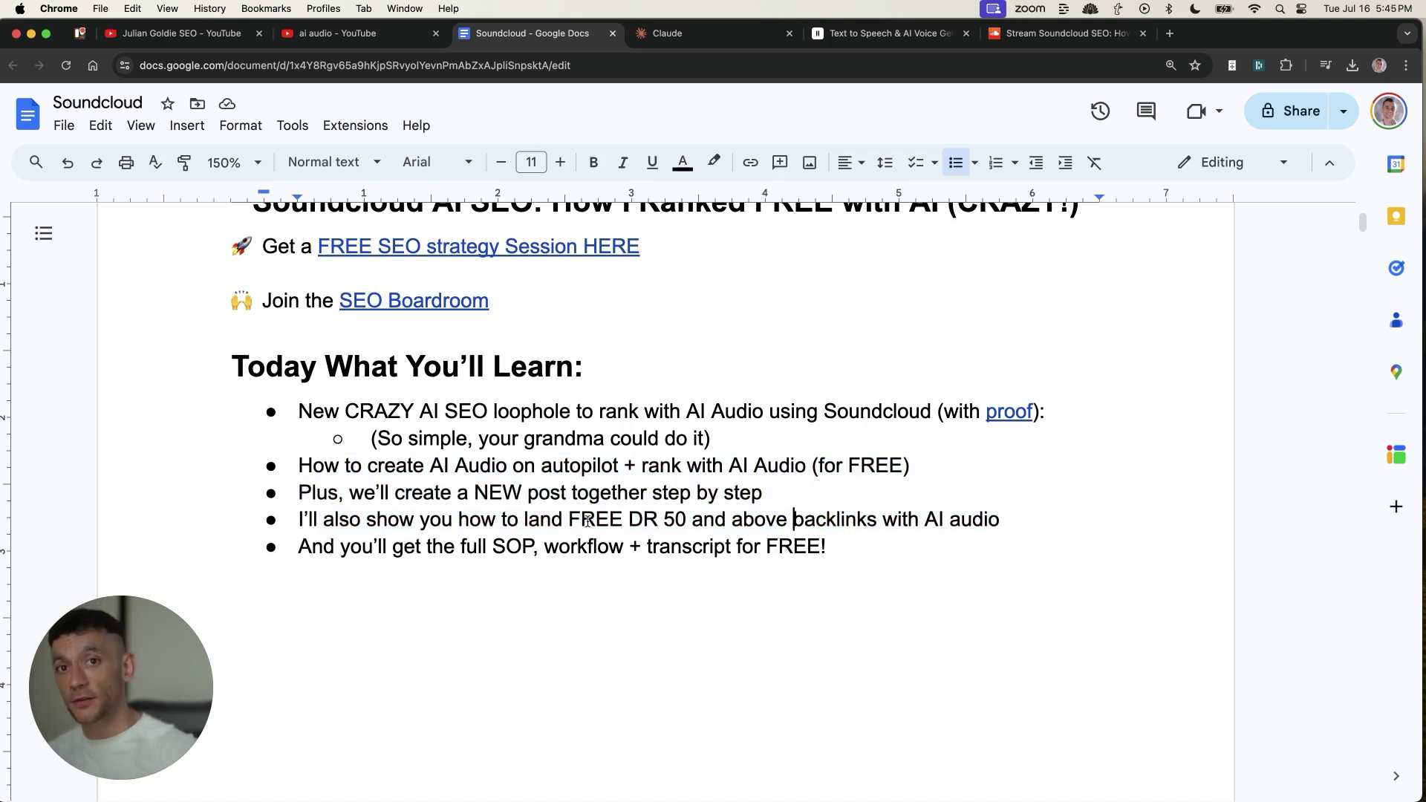
pyautogui.click(733, 29)
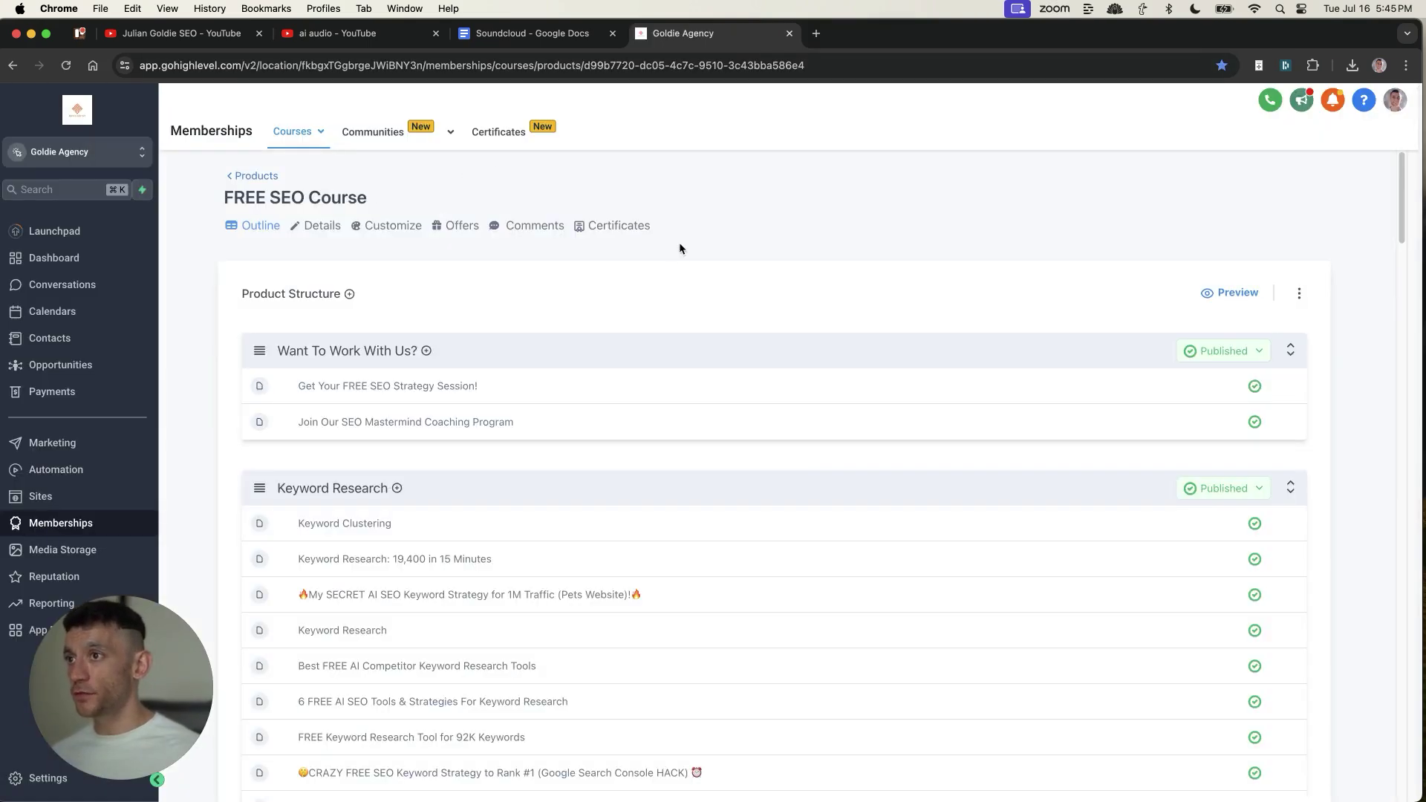
# Preview the FREE SEO Course as a student and point out the lessons completed count.
pyautogui.click(1231, 293)
pyautogui.moveTo(244, 541); pyautogui.dragTo(546, 532)
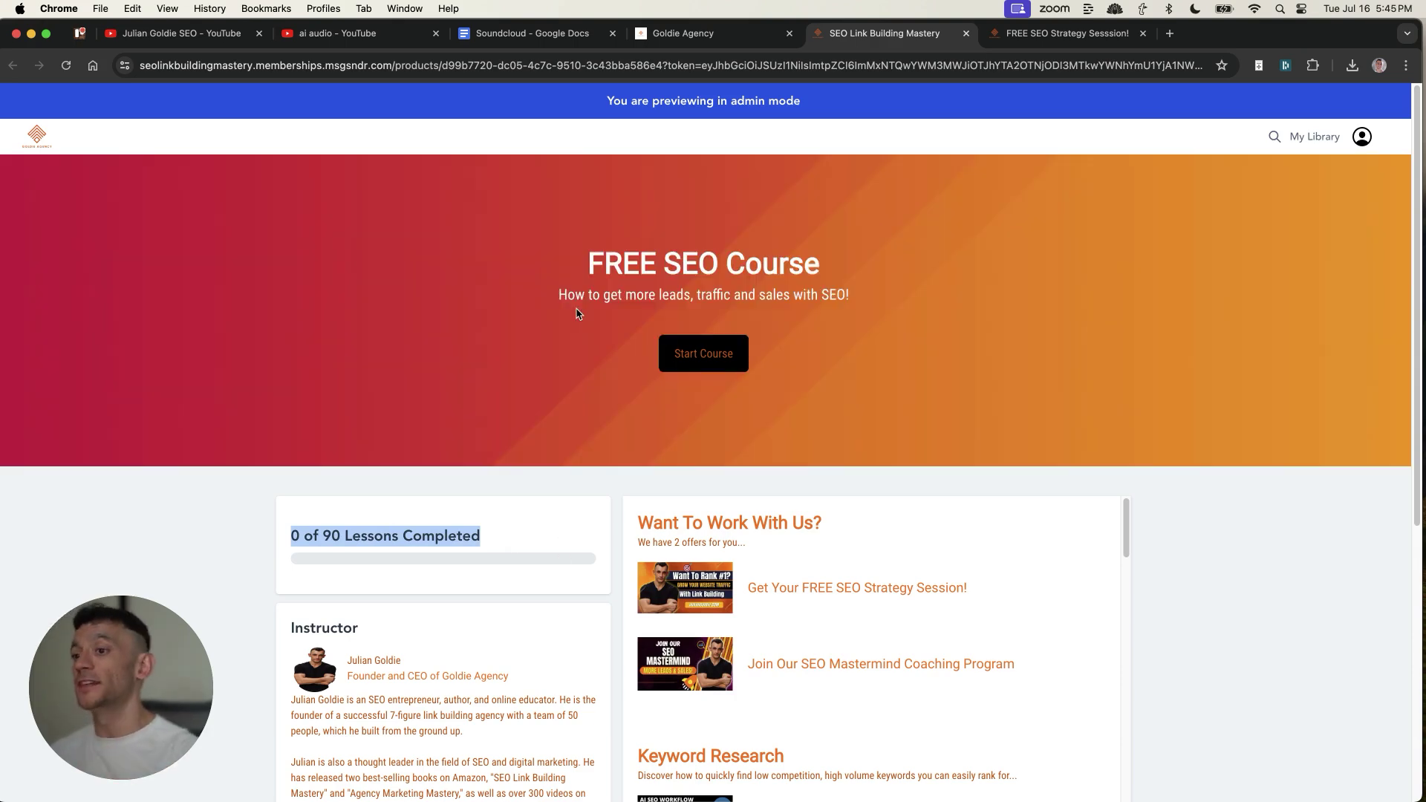
pyautogui.scroll(-2, 1243, 499)
pyautogui.scroll(-5, 784, 687)
pyautogui.scroll(-3, 784, 688)
pyautogui.scroll(-3, 784, 687)
pyautogui.scroll(-3, 784, 688)
pyautogui.scroll(-3, 784, 688)
pyautogui.scroll(-3, 784, 687)
pyautogui.hotkey('ctrl', 'shift', 'Tab')
# Add a Soundcloud lesson to the SEO Systems module, save it, and go to the FREE SEO Strategy Session page.
pyautogui.click(367, 189)
pyautogui.click(375, 215)
pyautogui.write('Soundcloud')
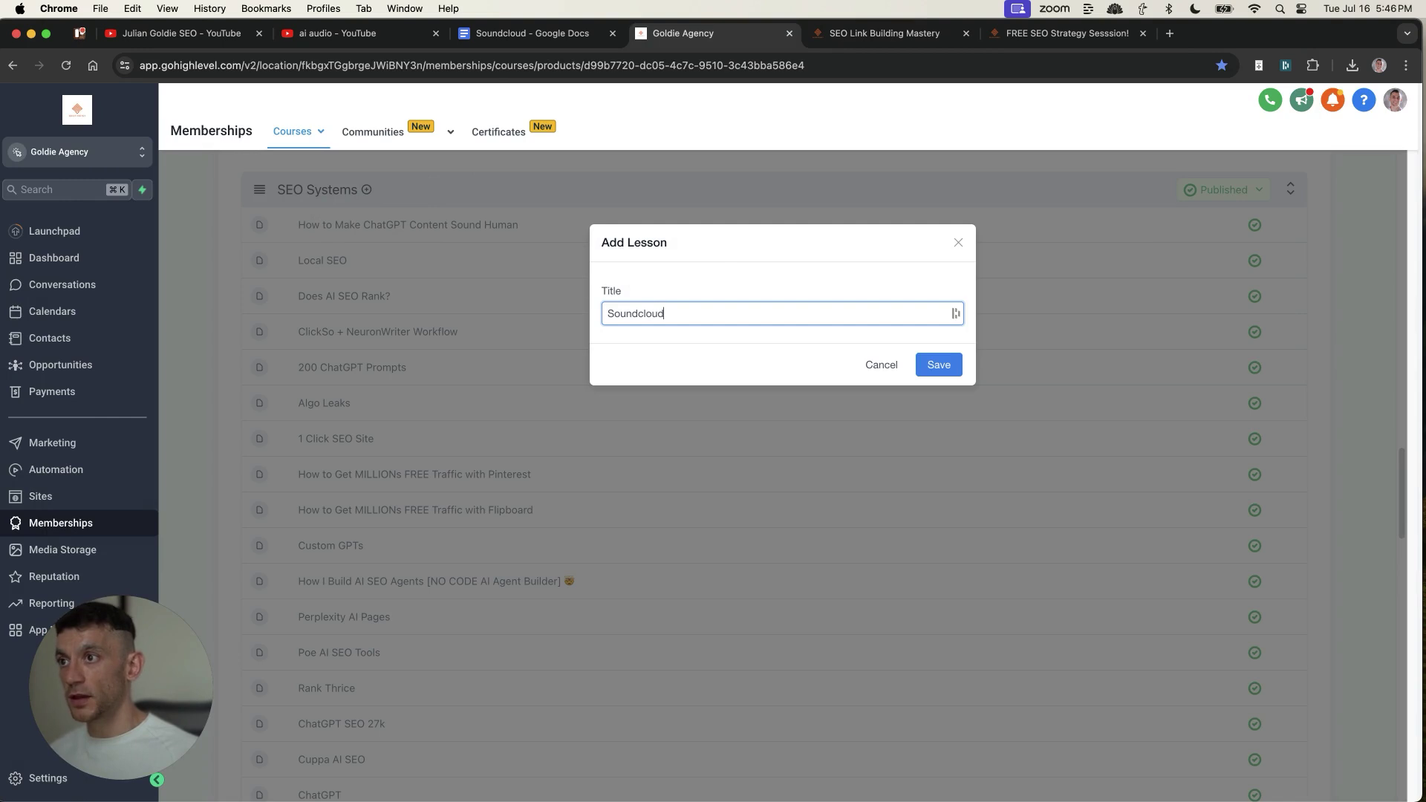
pyautogui.click(939, 367)
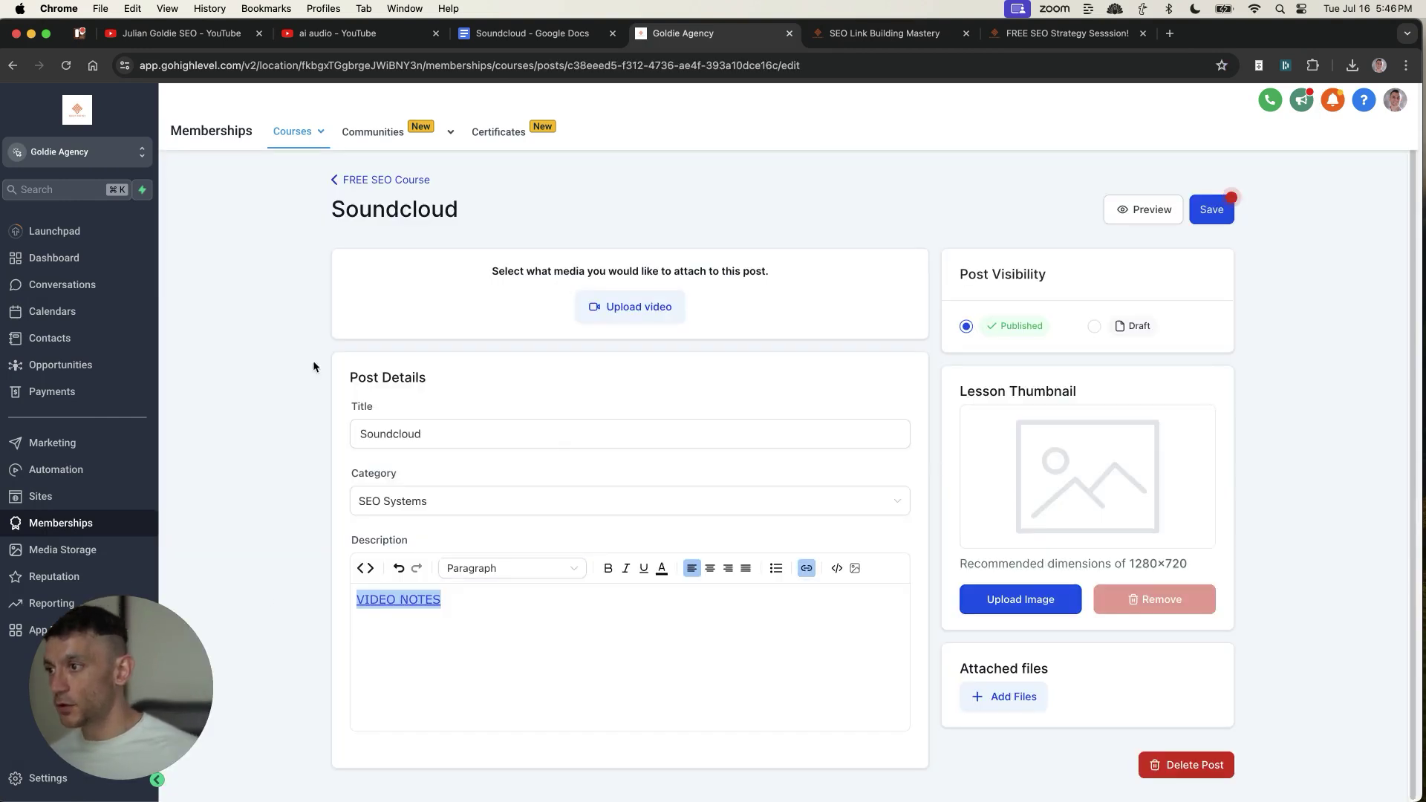
pyautogui.click(1211, 210)
pyautogui.click(1064, 33)
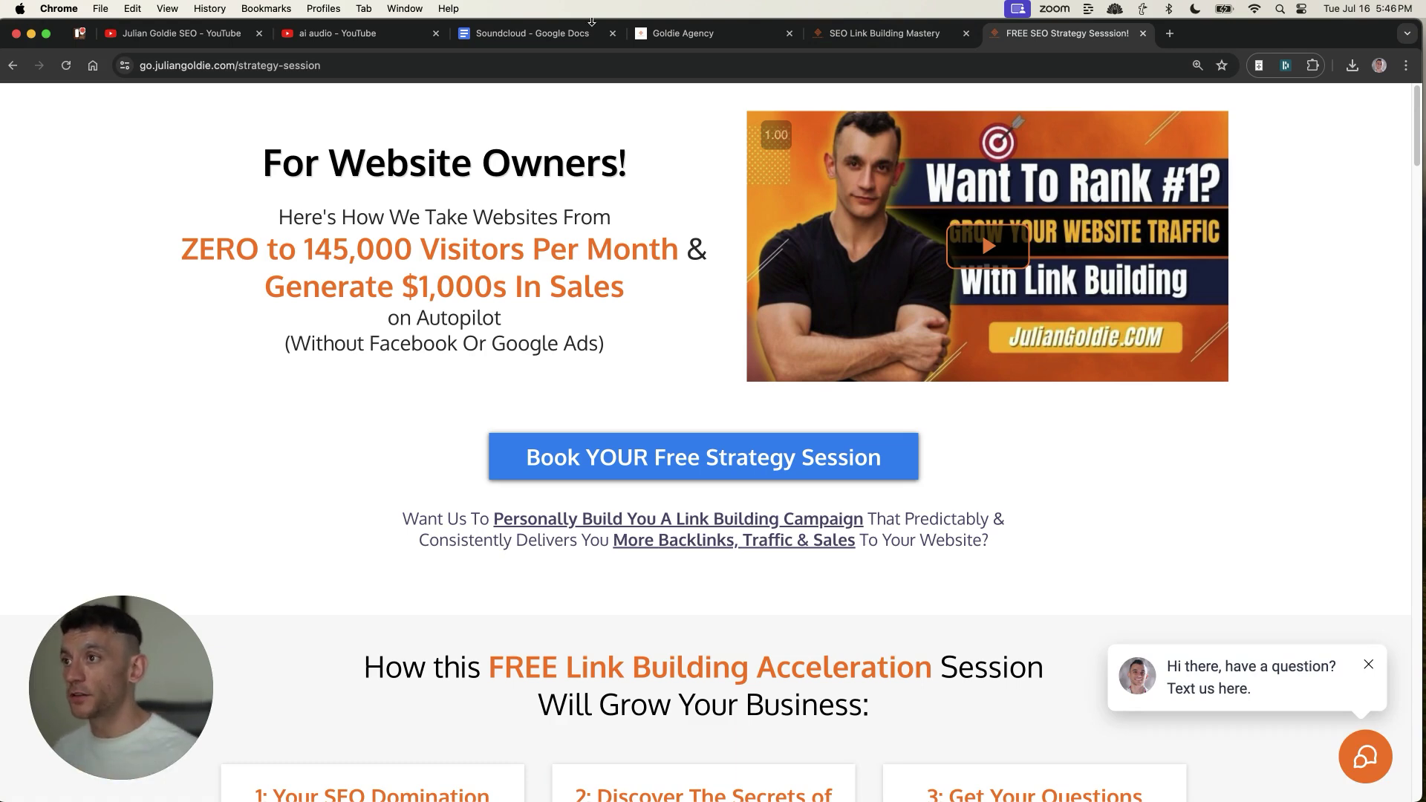
pyautogui.scroll(-1, 303, 394)
pyautogui.scroll(-5, 303, 390)
pyautogui.scroll(-4, 333, 363)
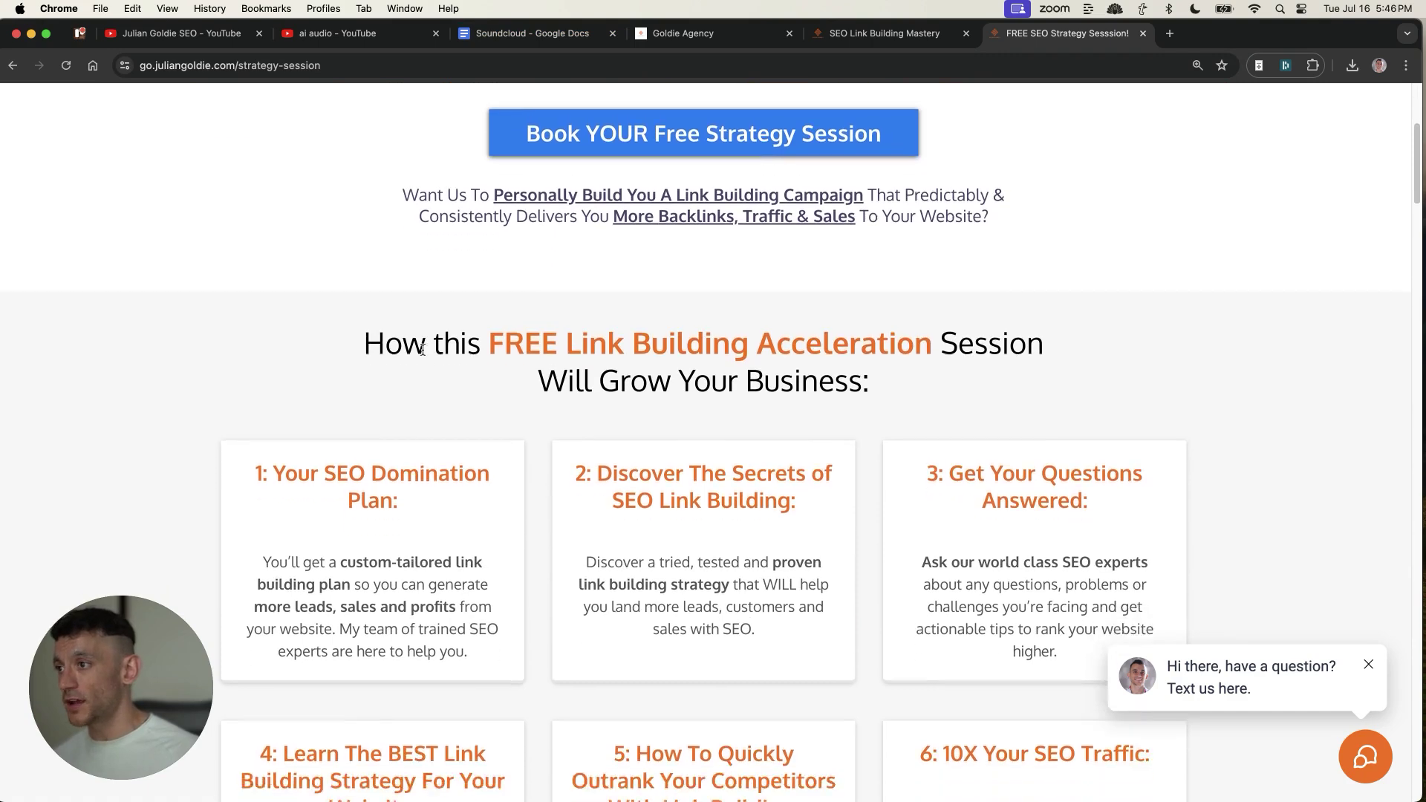
pyautogui.scroll(-3, 335, 333)
pyautogui.moveTo(249, 280); pyautogui.dragTo(477, 375)
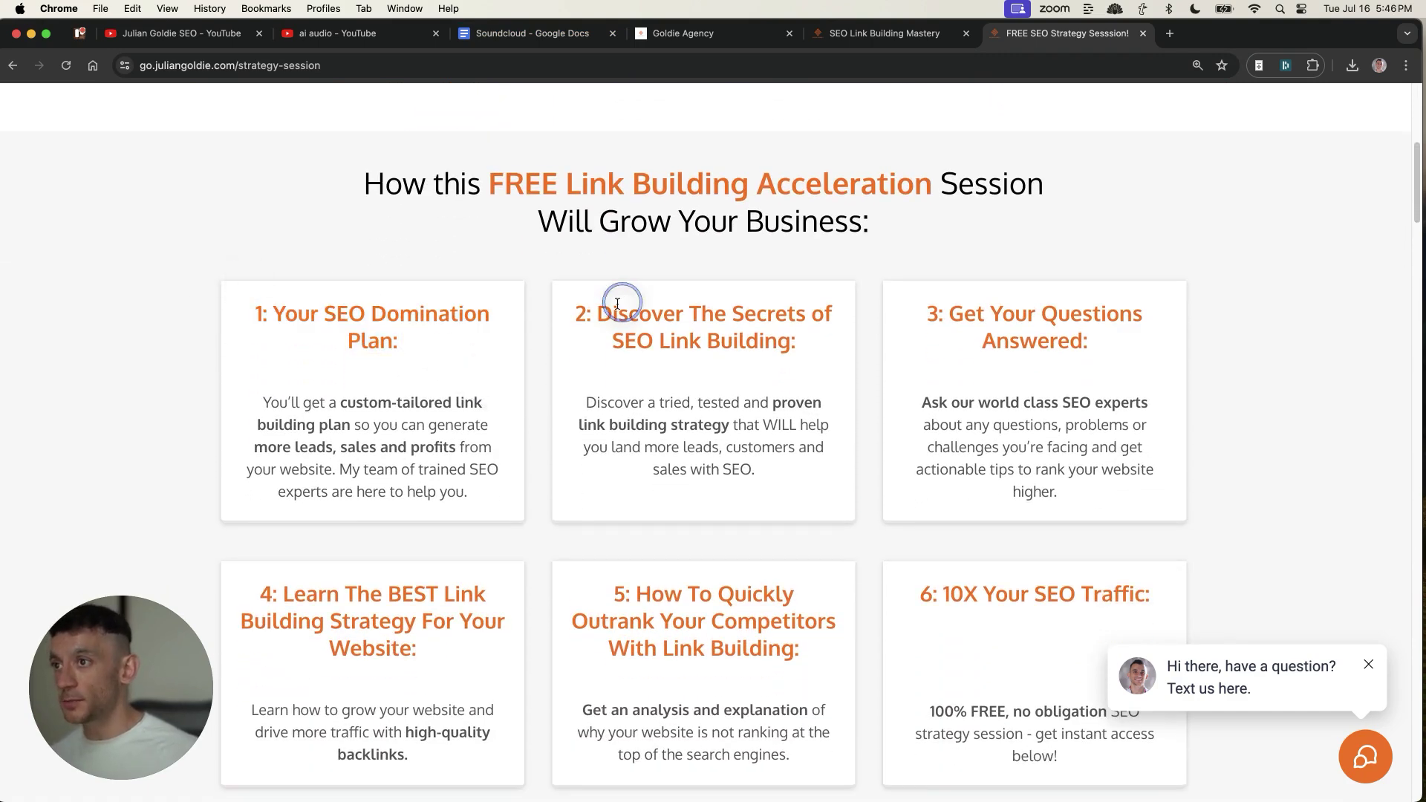
pyautogui.moveTo(588, 312); pyautogui.dragTo(787, 361)
pyautogui.click(803, 366)
pyautogui.moveTo(881, 309); pyautogui.dragTo(1114, 387)
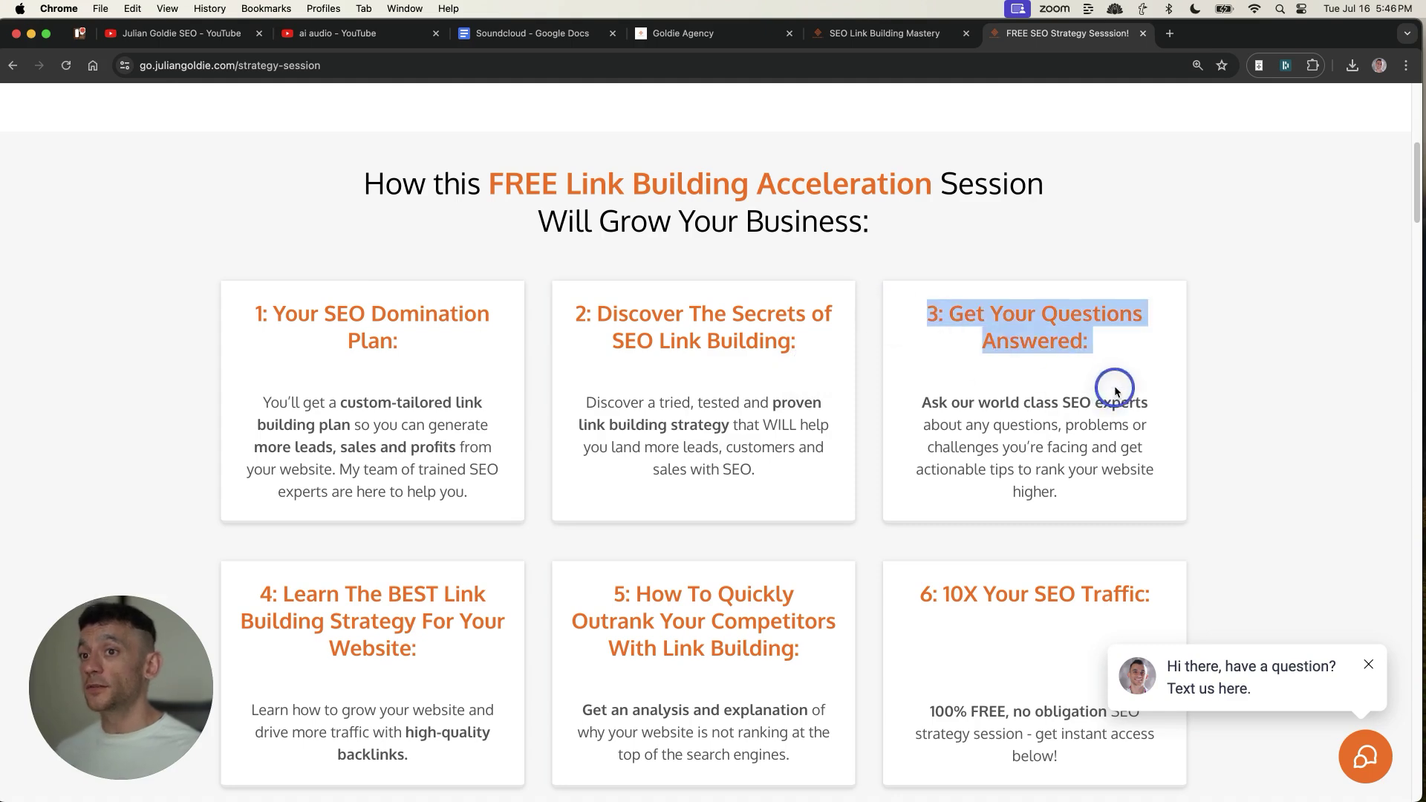
pyautogui.scroll(-1, 1070, 406)
pyautogui.moveTo(259, 530); pyautogui.dragTo(409, 623)
pyautogui.click(567, 569)
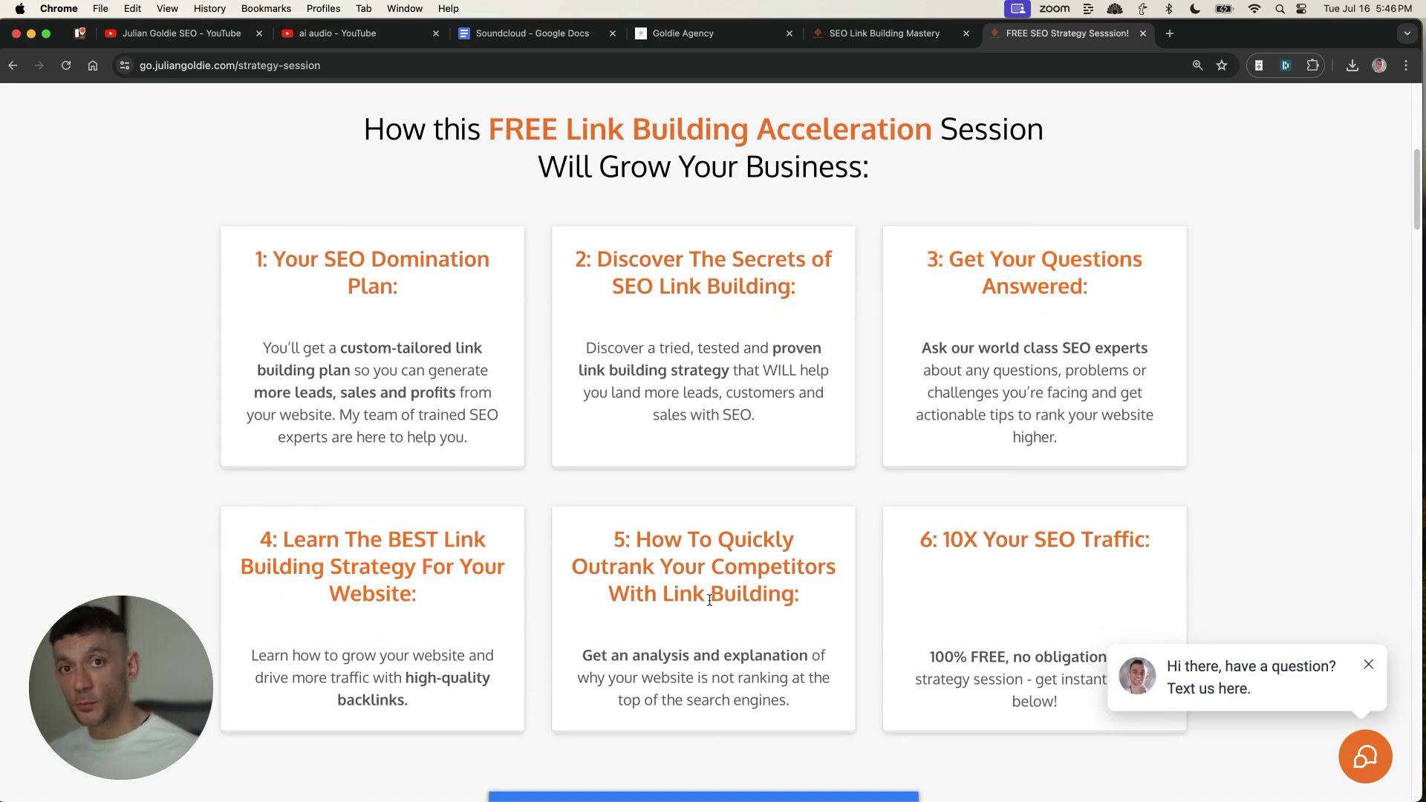
pyautogui.scroll(3, 551, 132)
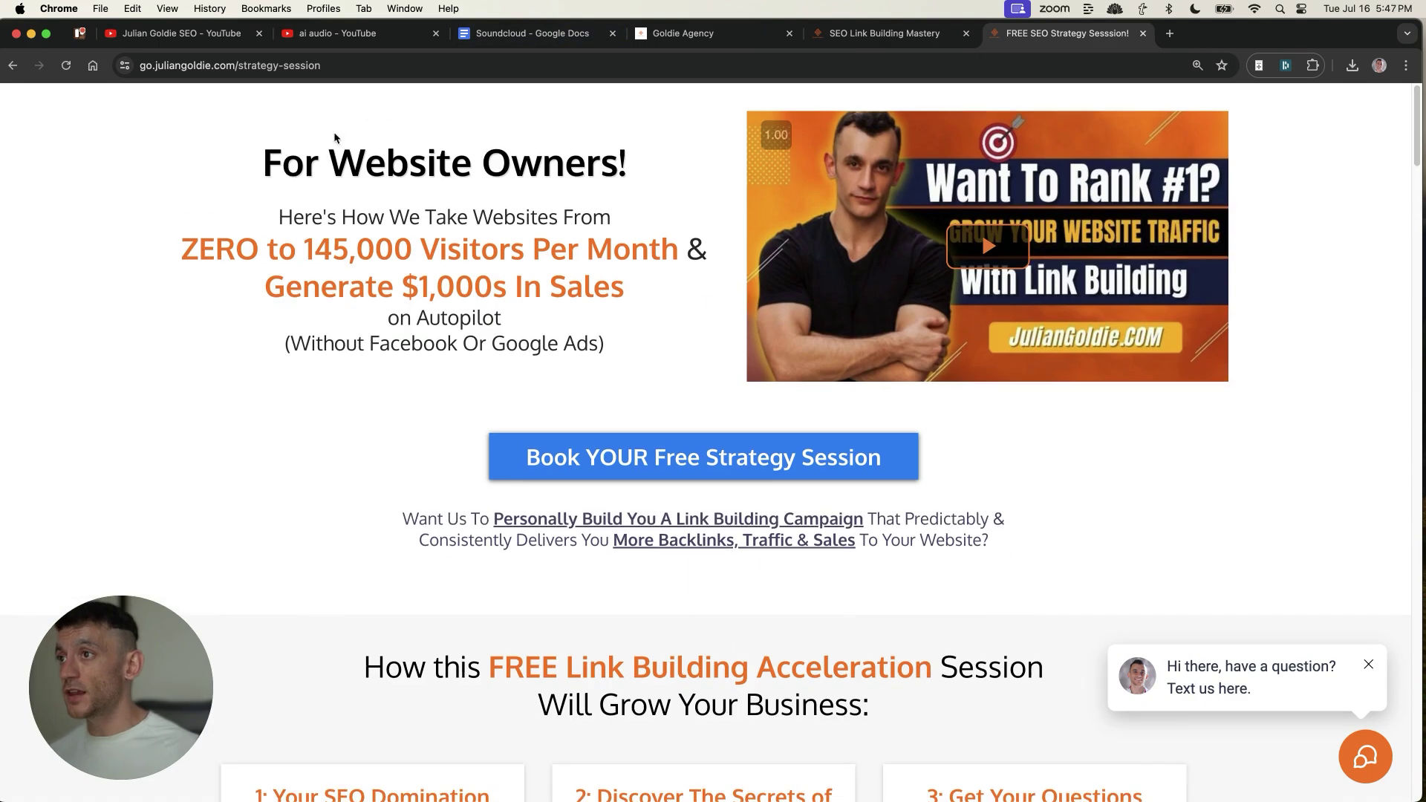